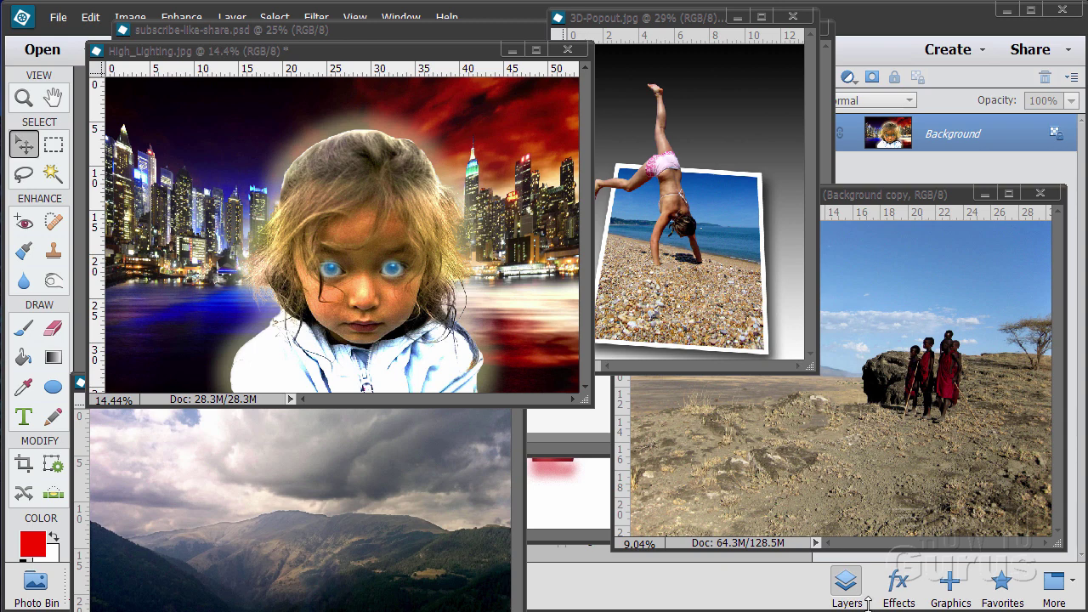
Step: Minimize the High_Lighting.jpg, 3D-Popout.jpg, landscape and mountains01.psd windows, and bring subscribe-like-share.psd in front of description.jpg
{"action": "left_click", "coordinate": [512, 50]}
{"action": "left_click", "coordinate": [736, 17]}
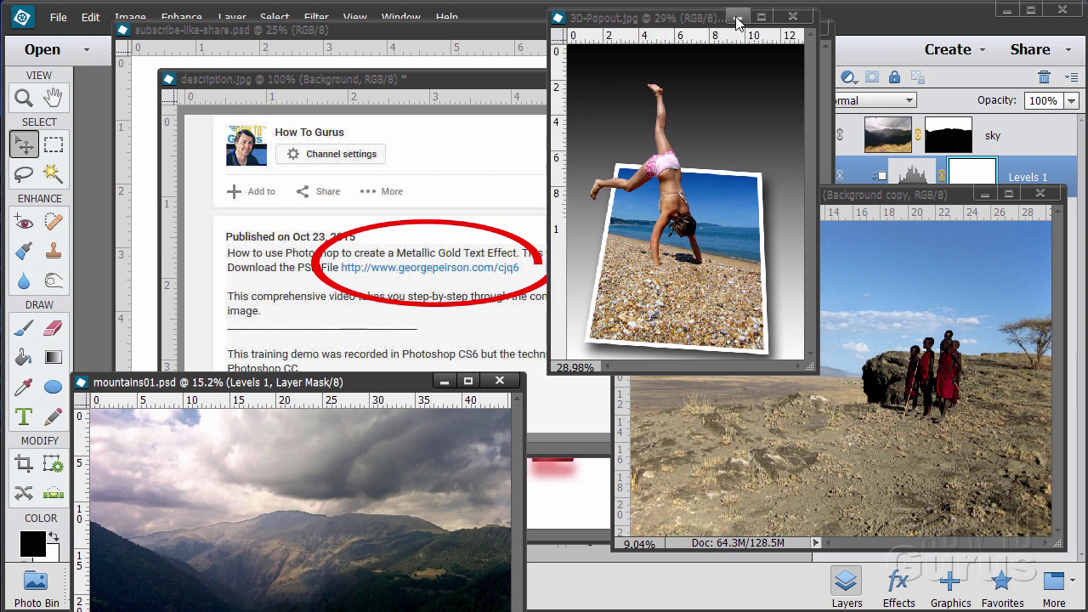
{"action": "left_click", "coordinate": [737, 16]}
{"action": "left_click", "coordinate": [984, 194]}
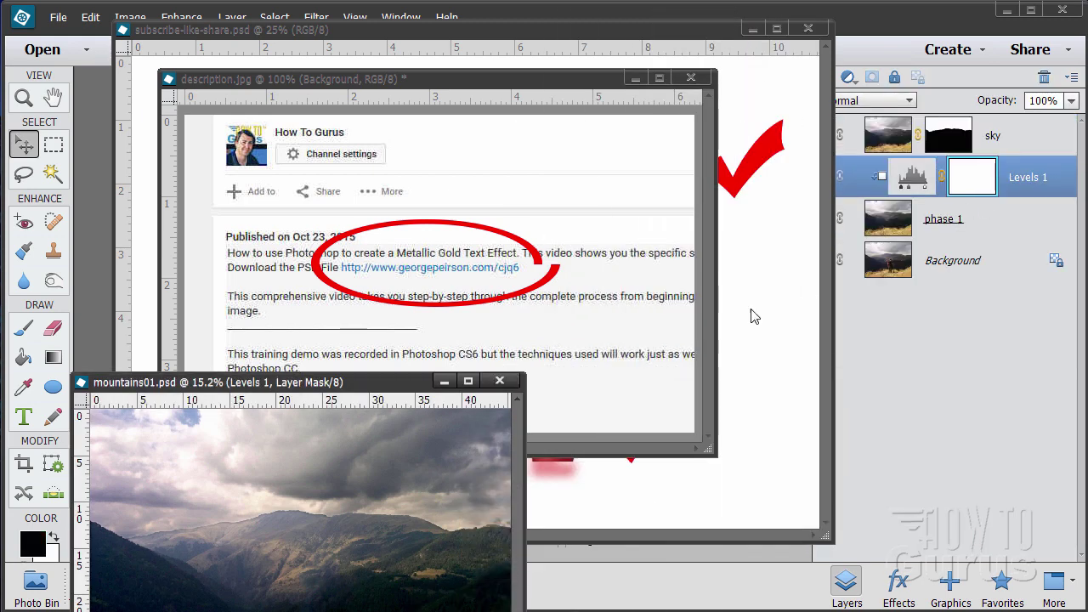
{"action": "left_click", "coordinate": [444, 381]}
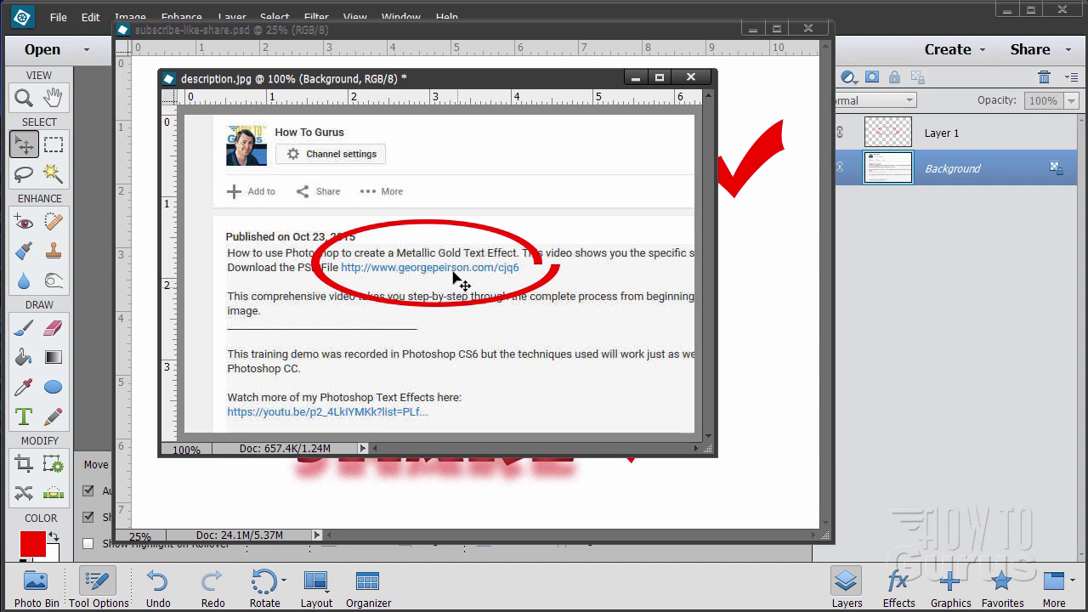
{"action": "left_click", "coordinate": [748, 111]}
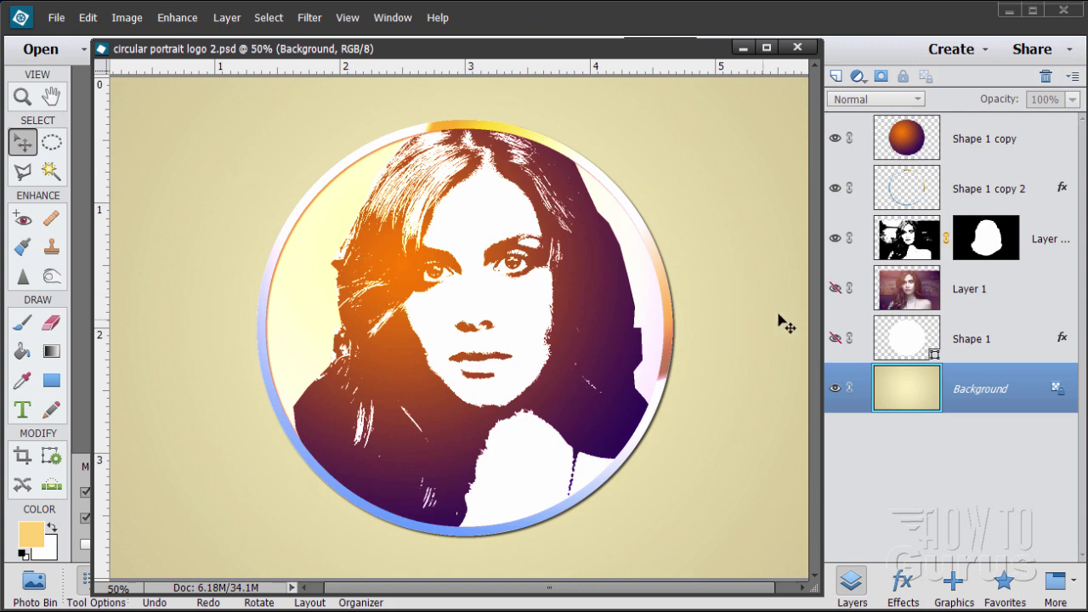
Step: View the original portrait by showing Layer 1 and hiding the three layers above it
{"action": "left_click", "coordinate": [836, 289]}
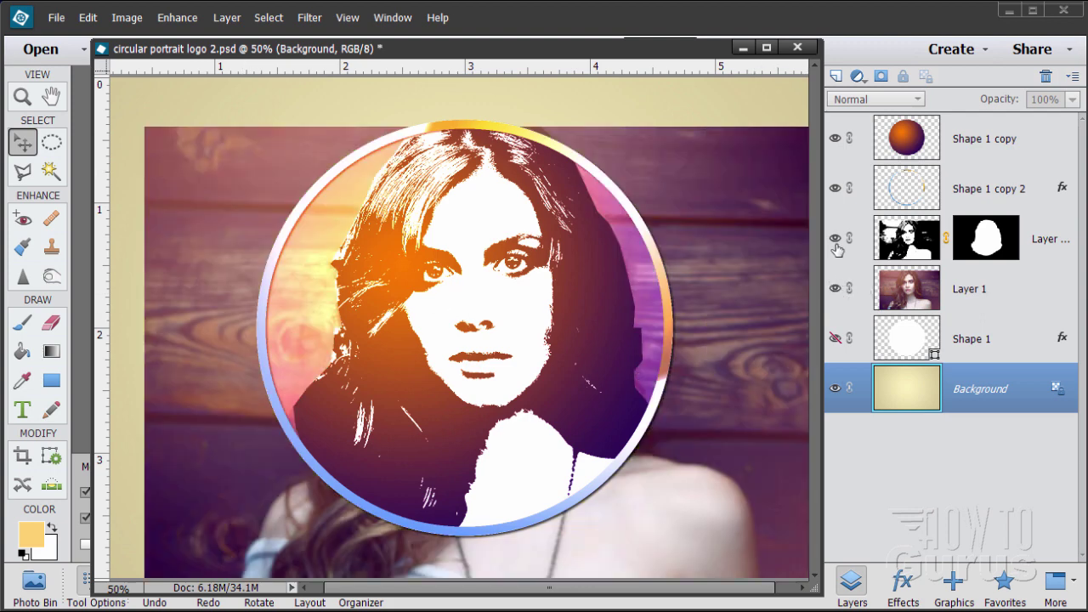
{"action": "left_click", "coordinate": [836, 238]}
{"action": "left_click", "coordinate": [836, 187]}
{"action": "left_click", "coordinate": [836, 138]}
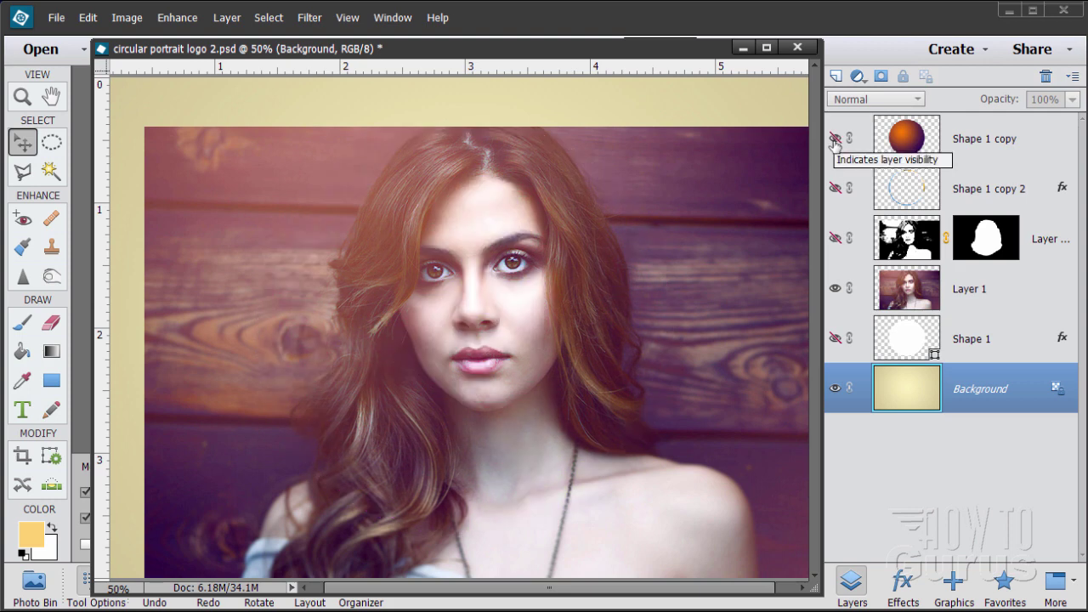
Step: Return to the finished logo view by showing the three upper layers and hiding Layer 1
{"action": "left_click", "coordinate": [835, 138]}
{"action": "left_click", "coordinate": [835, 187]}
{"action": "left_click", "coordinate": [835, 238]}
{"action": "left_click", "coordinate": [836, 289]}
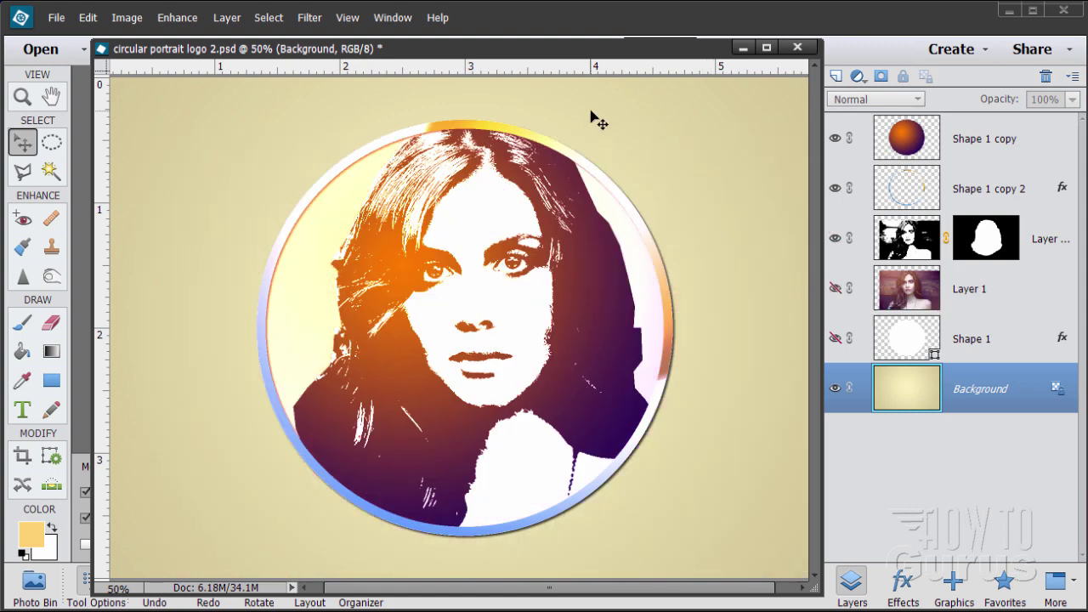
Step: Close circular portrait logo 2.psd, saving it under the same name in Photoshop format with its layers
{"action": "left_click", "coordinate": [798, 47]}
{"action": "left_click", "coordinate": [488, 260]}
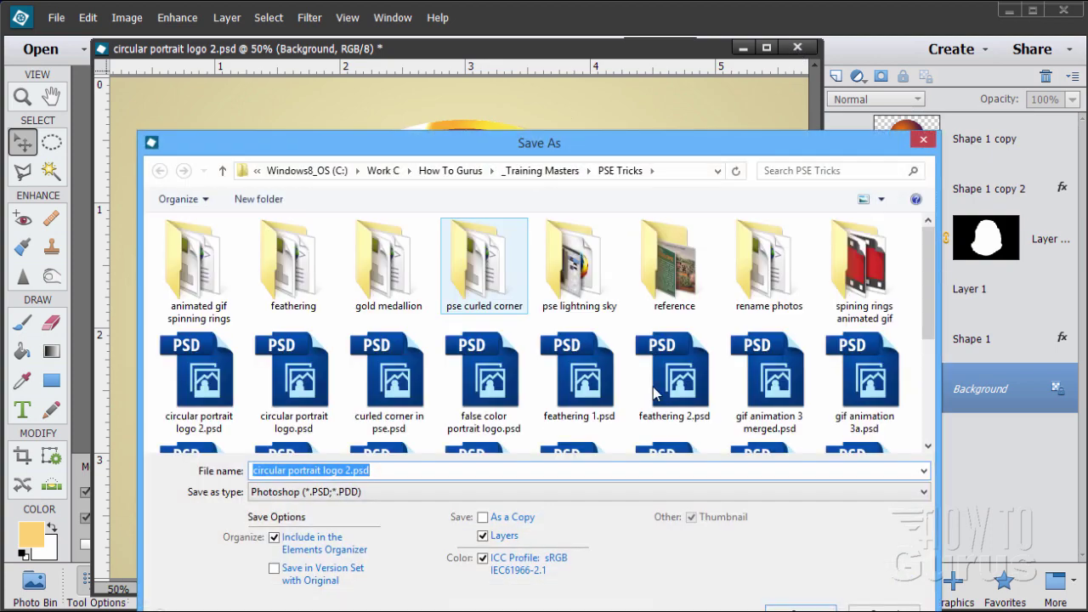
{"action": "left_click", "coordinate": [798, 607]}
{"action": "left_click", "coordinate": [719, 380]}
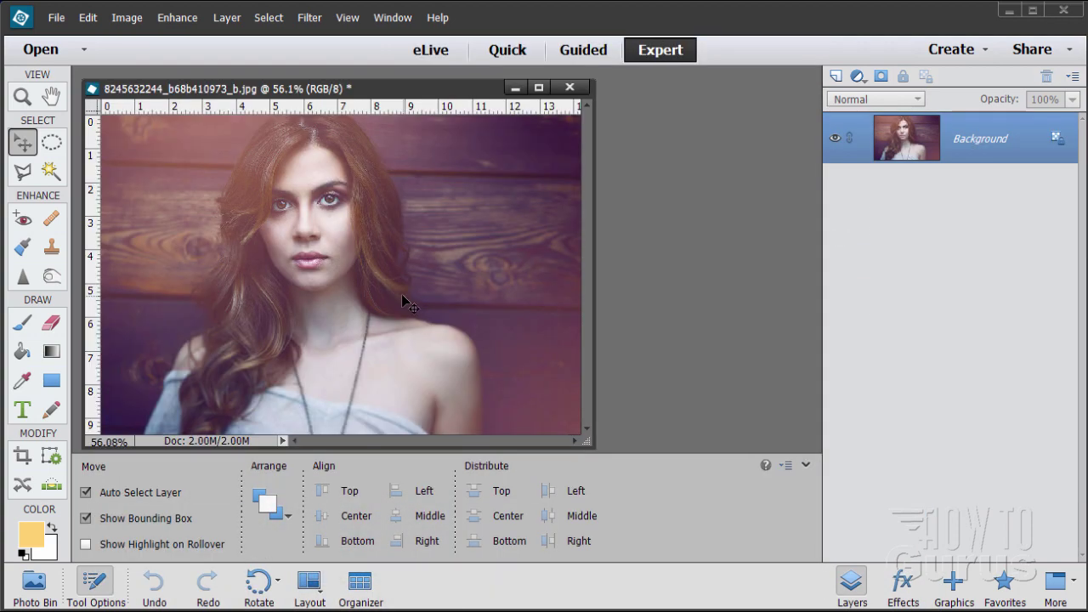
Step: Create a white RGB document with the Default Photoshop Elements Size preset, 6 by 4 inches at 300 pixels/inch
{"action": "left_click_drag", "start_coordinate": [371, 99], "coordinate": [359, 225]}
{"action": "left_click", "coordinate": [56, 17]}
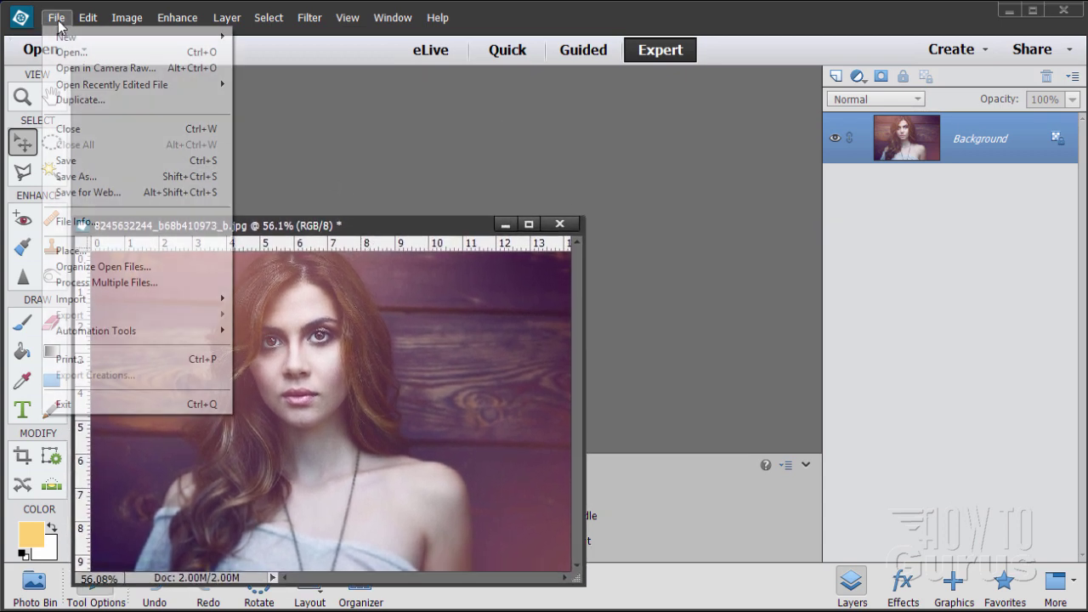
{"action": "mouse_move", "coordinate": [64, 38]}
{"action": "left_click", "coordinate": [246, 36]}
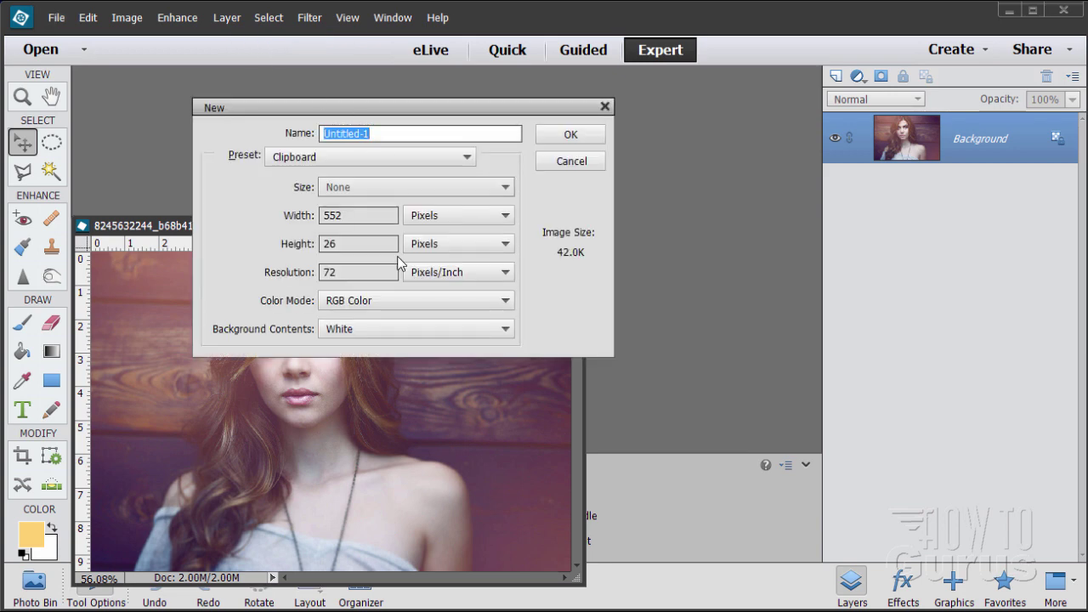
{"action": "left_click", "coordinate": [407, 161]}
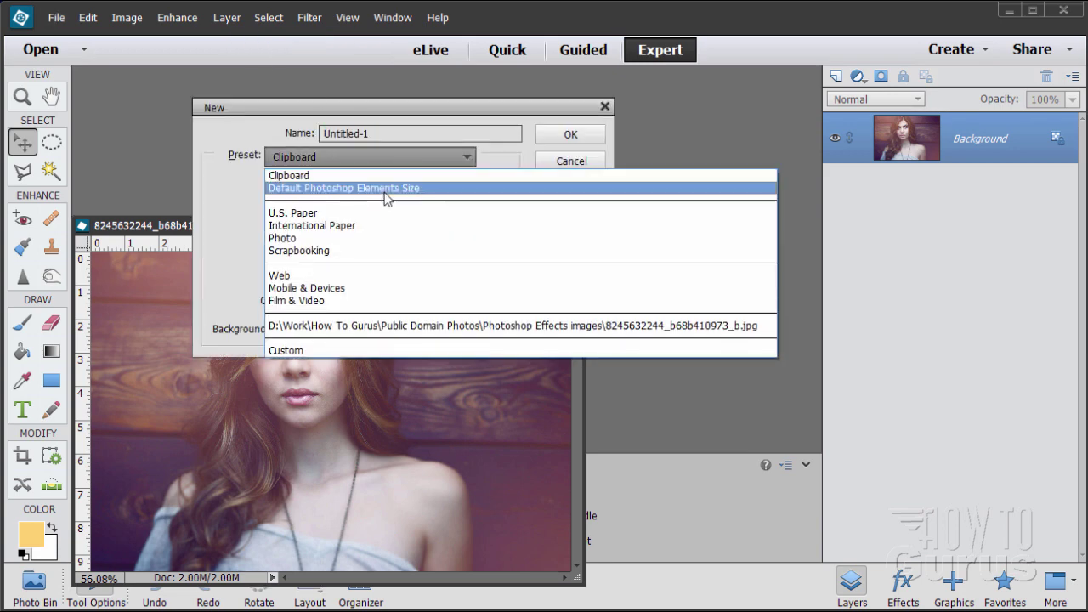
{"action": "left_click", "coordinate": [385, 186]}
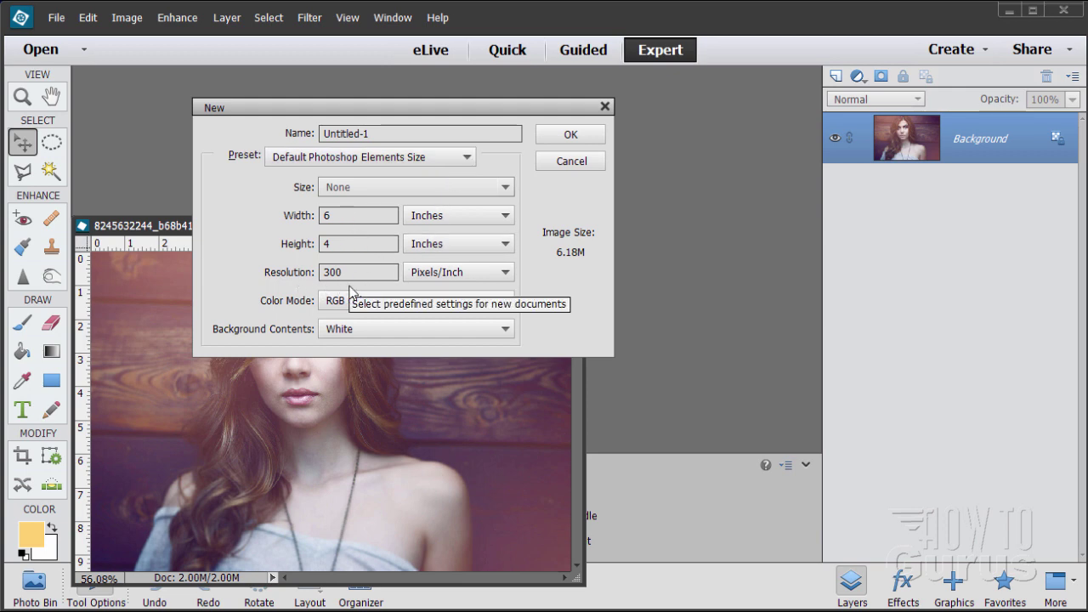
{"action": "left_click", "coordinate": [504, 216]}
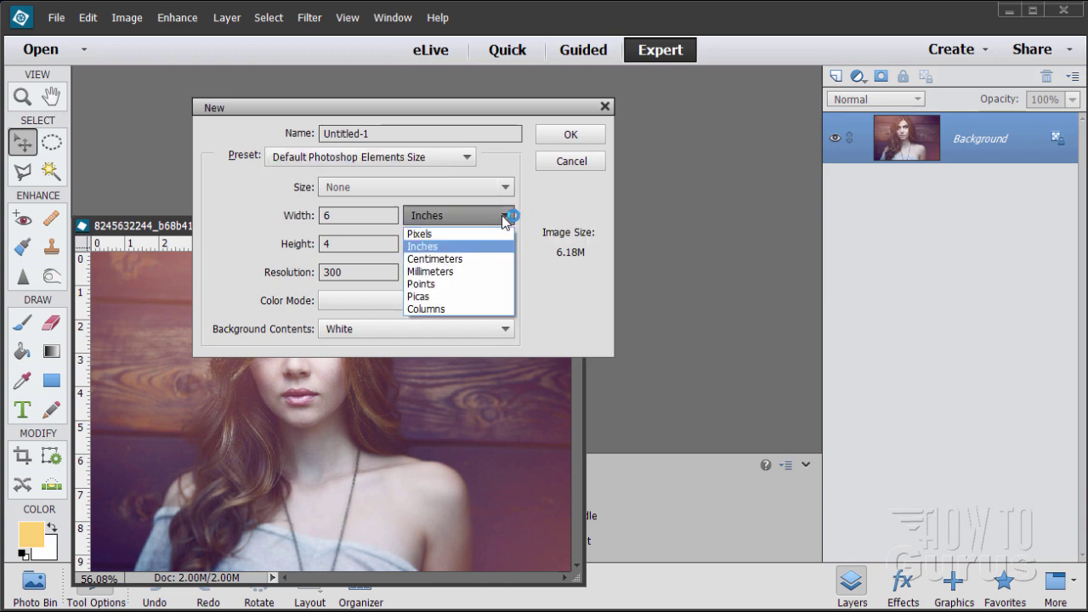
{"action": "left_click", "coordinate": [468, 233]}
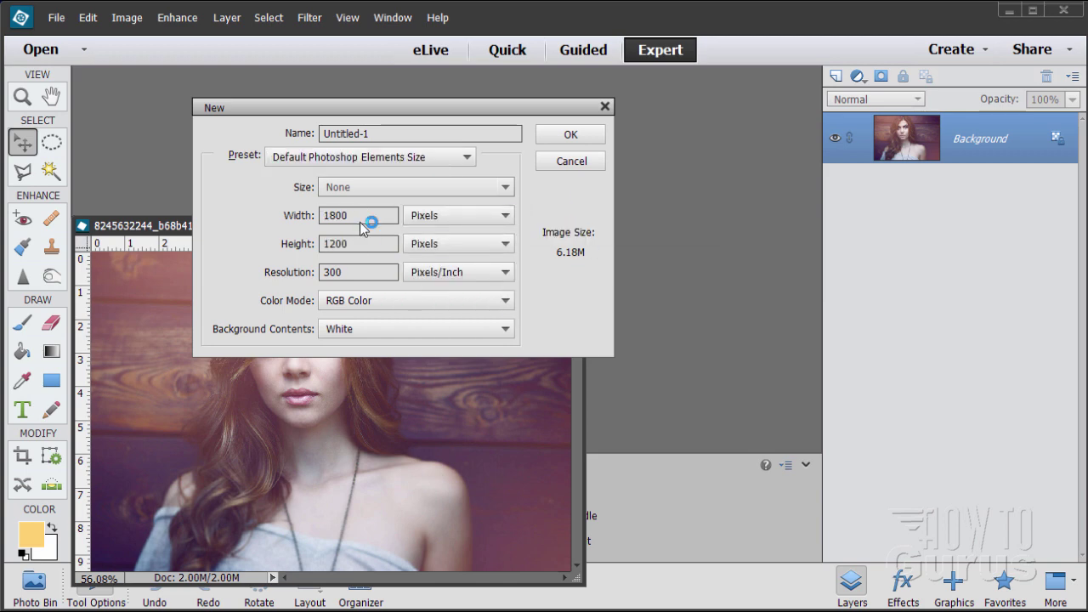
{"action": "left_click", "coordinate": [505, 216]}
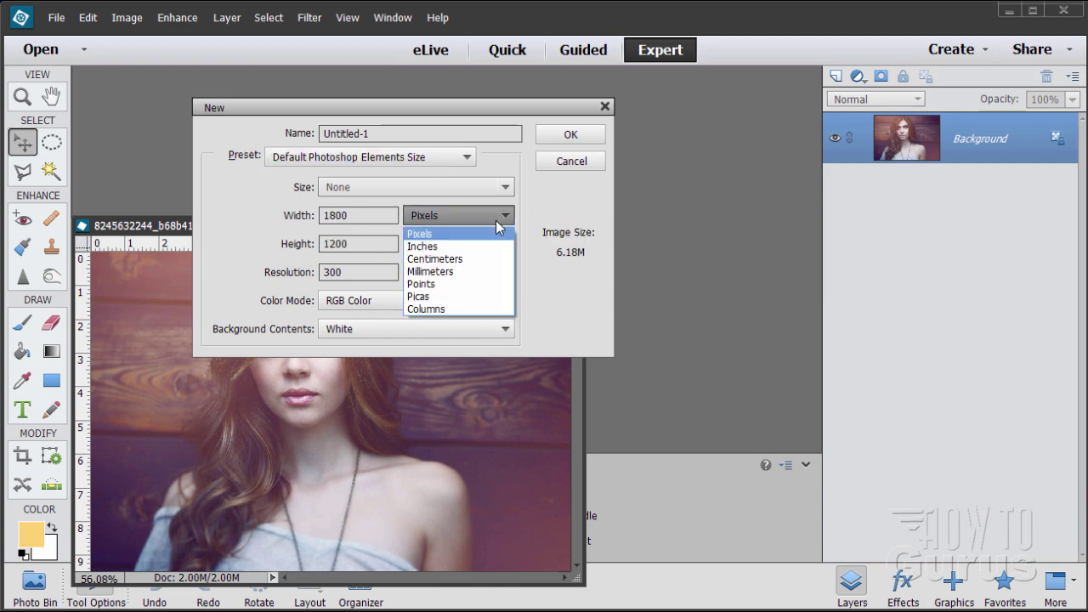
{"action": "left_click", "coordinate": [462, 244]}
{"action": "left_click", "coordinate": [568, 136]}
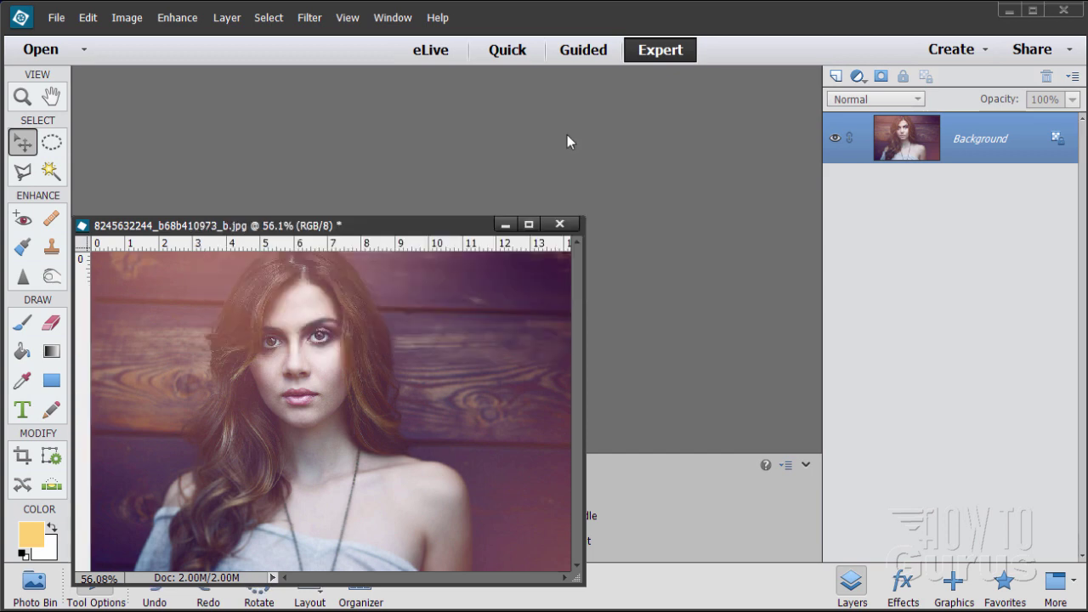
Step: Copy the portrait photo into the new document as a layer near the middle of the canvas, and hide that layer
{"action": "left_click_drag", "start_coordinate": [445, 101], "coordinate": [570, 107]}
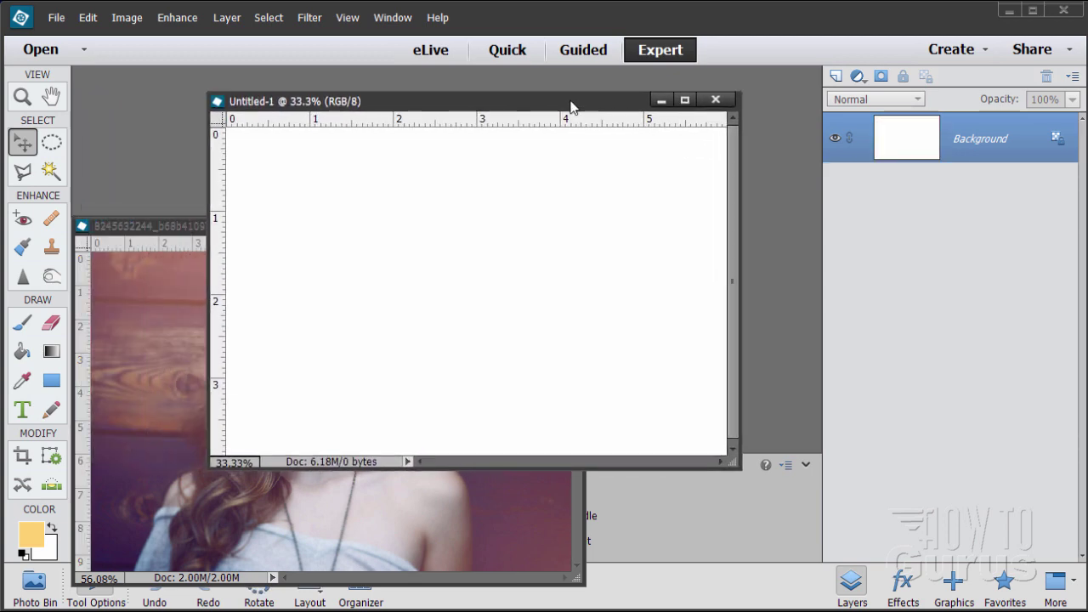
{"action": "left_click", "coordinate": [190, 257]}
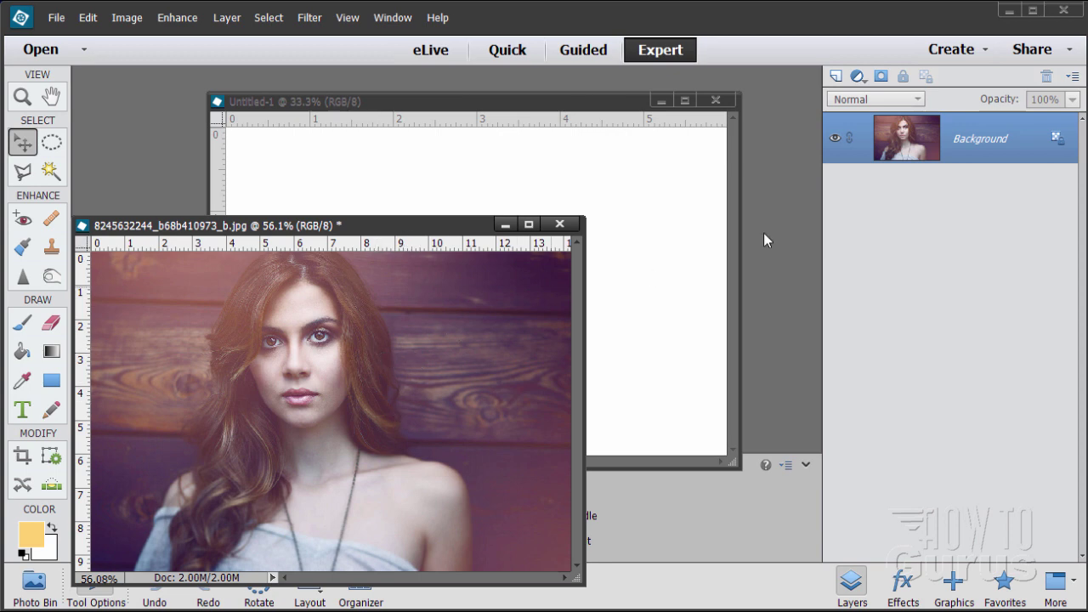
{"action": "left_click_drag", "start_coordinate": [894, 148], "coordinate": [585, 178]}
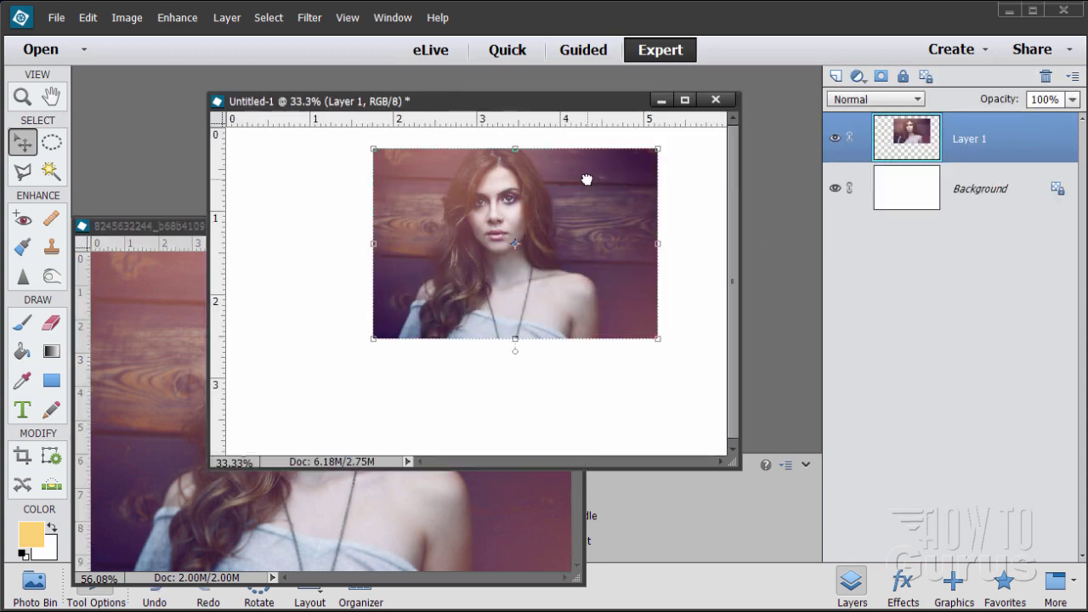
{"action": "left_click_drag", "start_coordinate": [589, 236], "coordinate": [571, 260]}
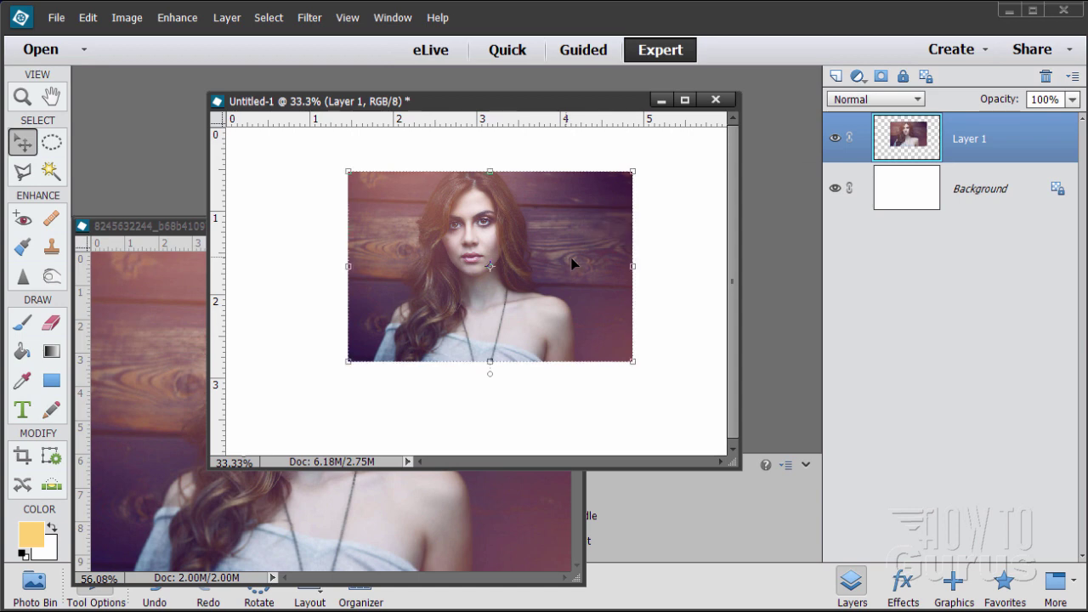
{"action": "left_click", "coordinate": [835, 142]}
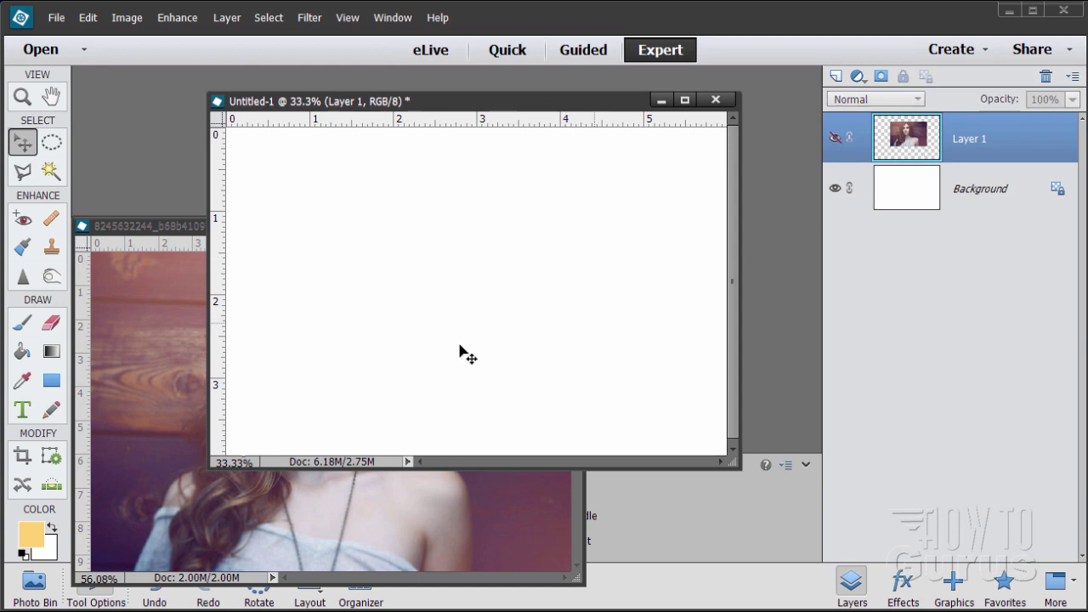
Step: Close the original portrait photo and enlarge the Untitled-1 window until the whole canvas fits inside
{"action": "left_click", "coordinate": [434, 491]}
{"action": "left_click_drag", "start_coordinate": [387, 232], "coordinate": [404, 205]}
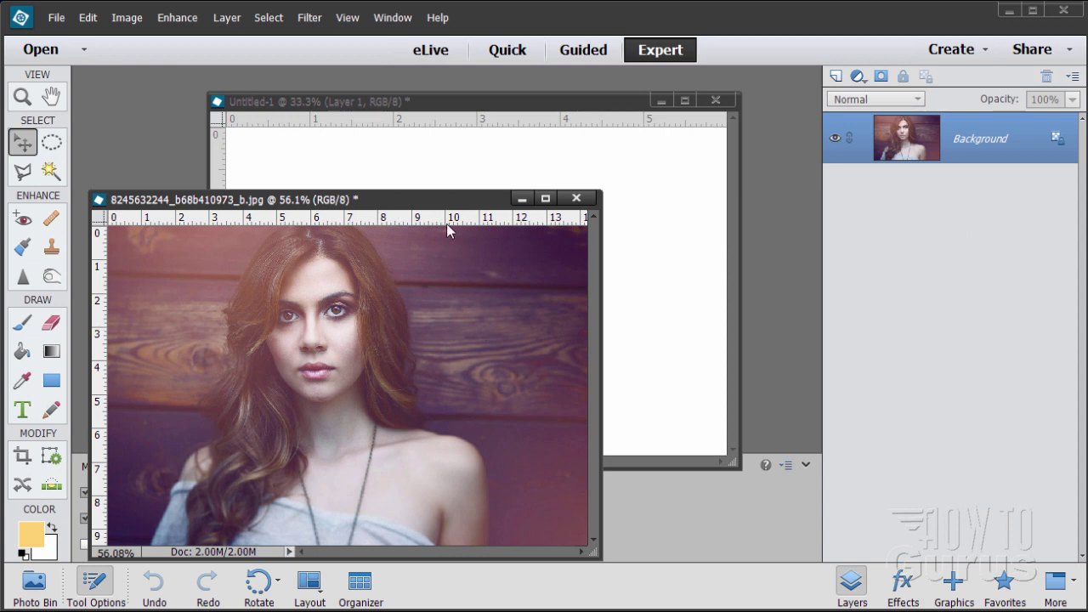
{"action": "left_click", "coordinate": [577, 198]}
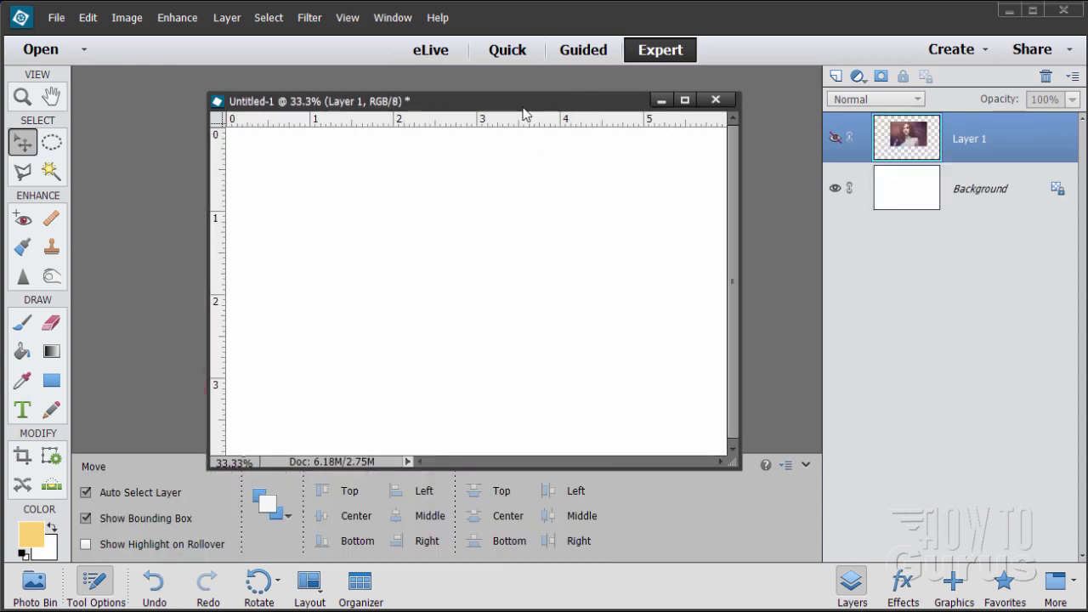
{"action": "left_click_drag", "start_coordinate": [516, 105], "coordinate": [514, 97]}
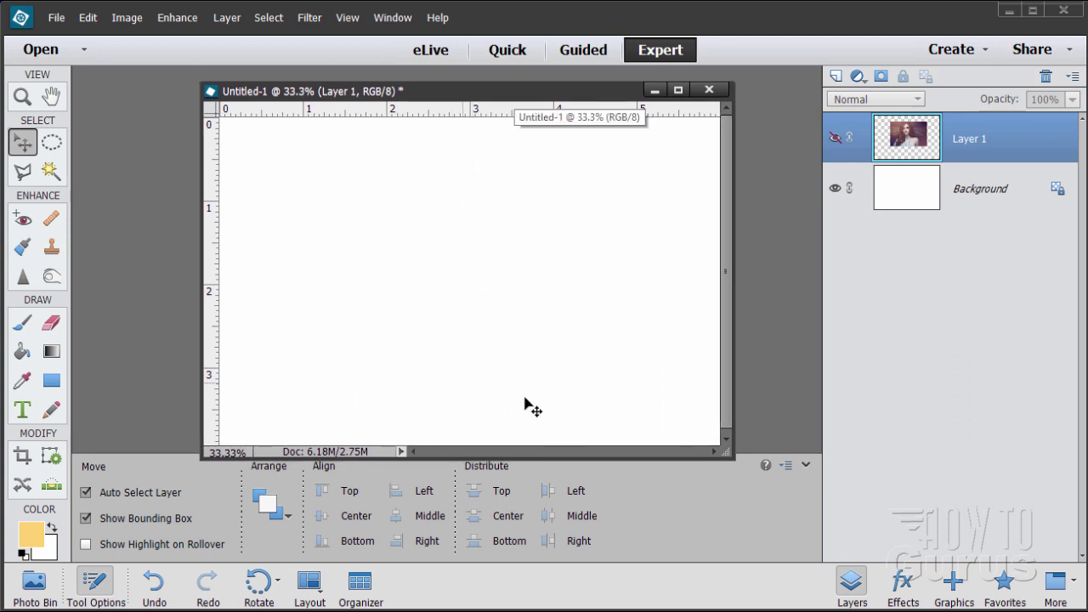
{"action": "left_click_drag", "start_coordinate": [723, 453], "coordinate": [759, 511]}
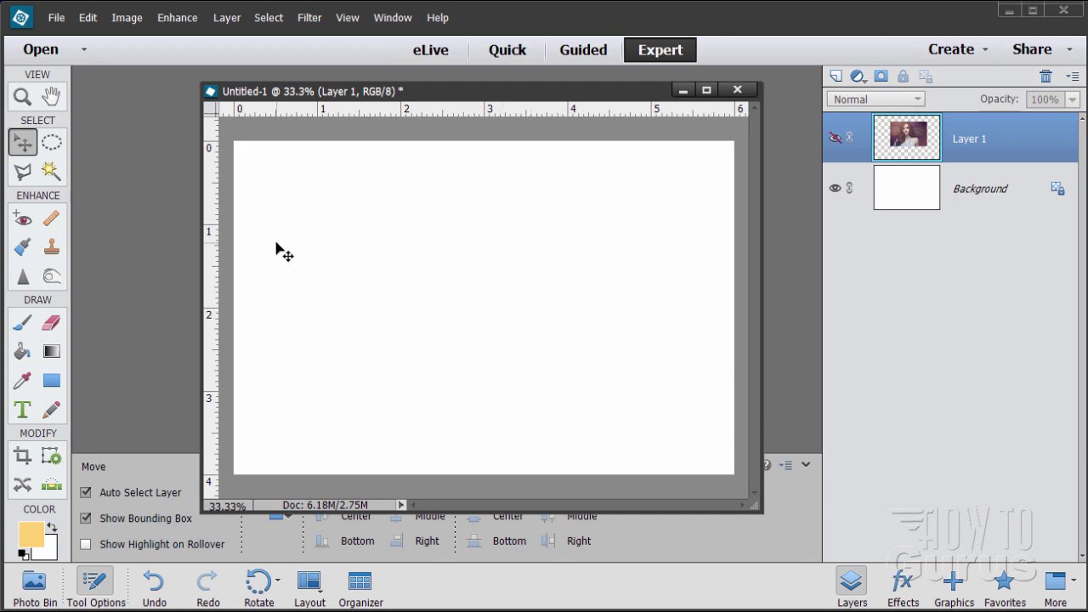
Step: Check the Snap To options and add a vertical guide at 3 inches and a horizontal guide at 2 inches
{"action": "left_click", "coordinate": [349, 18]}
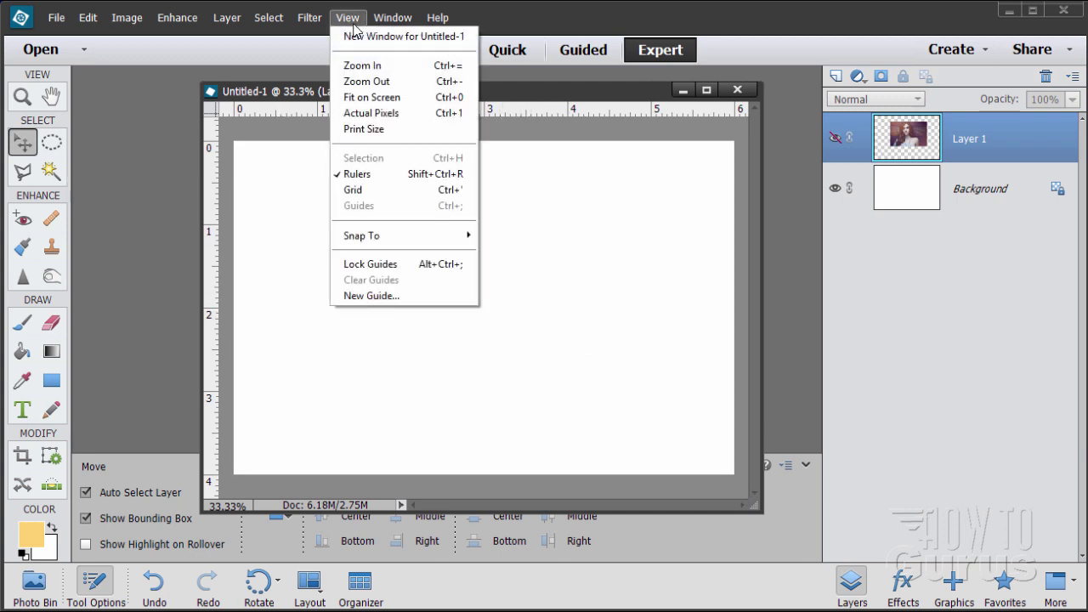
{"action": "mouse_move", "coordinate": [396, 245]}
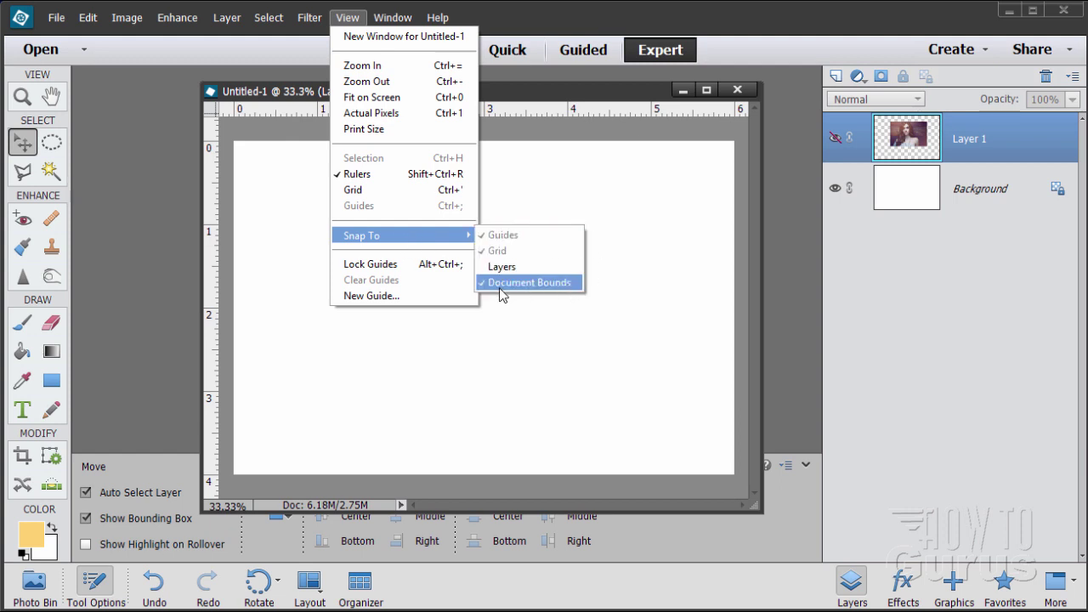
{"action": "left_click", "coordinate": [555, 130]}
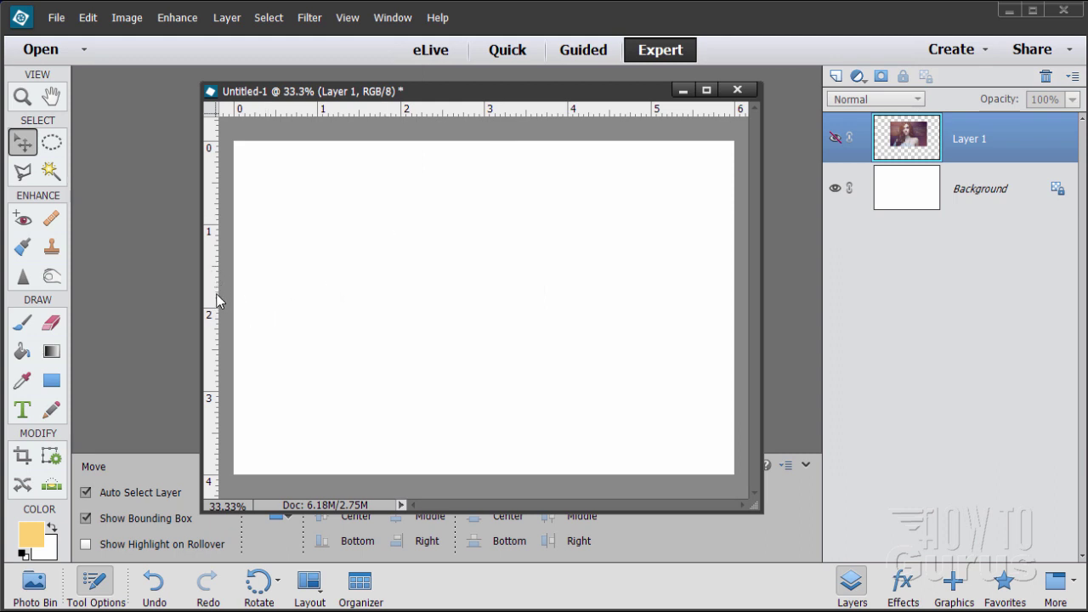
{"action": "left_click_drag", "start_coordinate": [215, 300], "coordinate": [484, 311]}
{"action": "left_click_drag", "start_coordinate": [579, 109], "coordinate": [588, 307]}
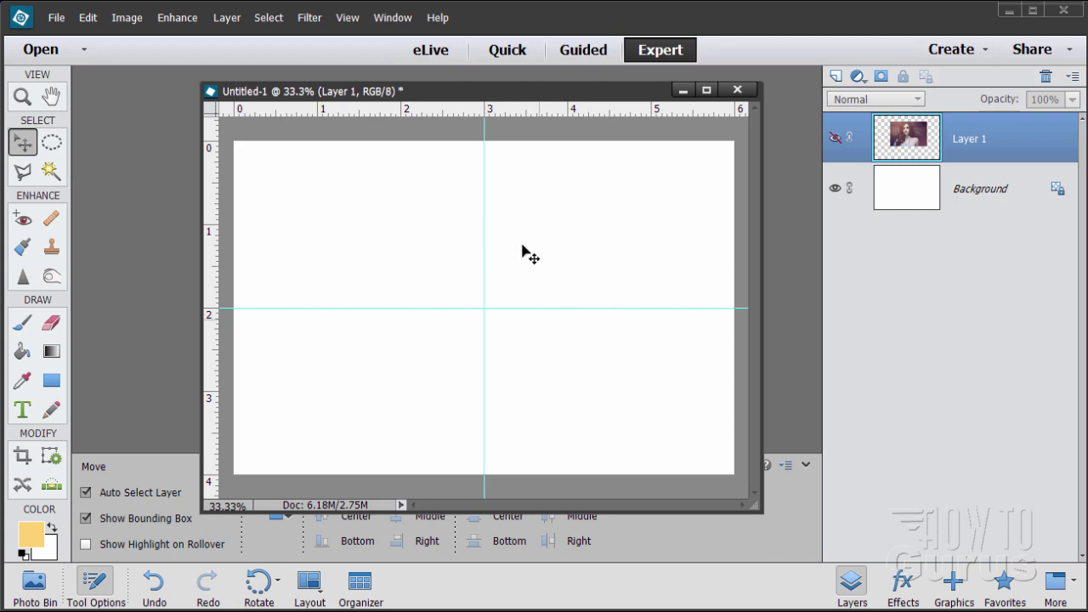
Step: Reset the colors to their defaults and swap them so the foreground is white and the background black
{"action": "left_click", "coordinate": [22, 553]}
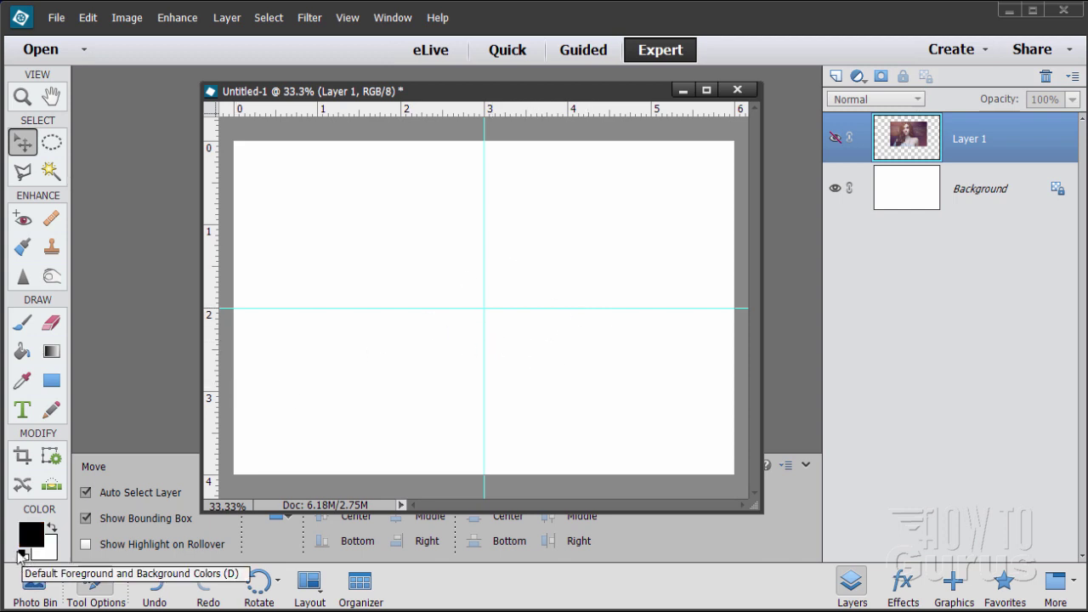
{"action": "left_click", "coordinate": [51, 528]}
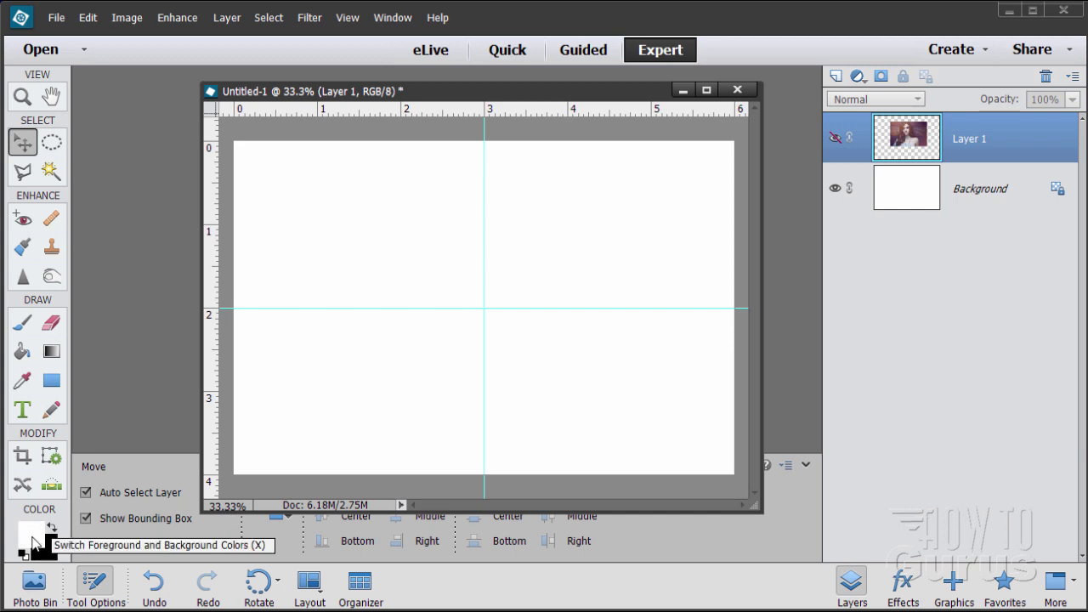
{"action": "left_click_drag", "start_coordinate": [477, 91], "coordinate": [468, 86]}
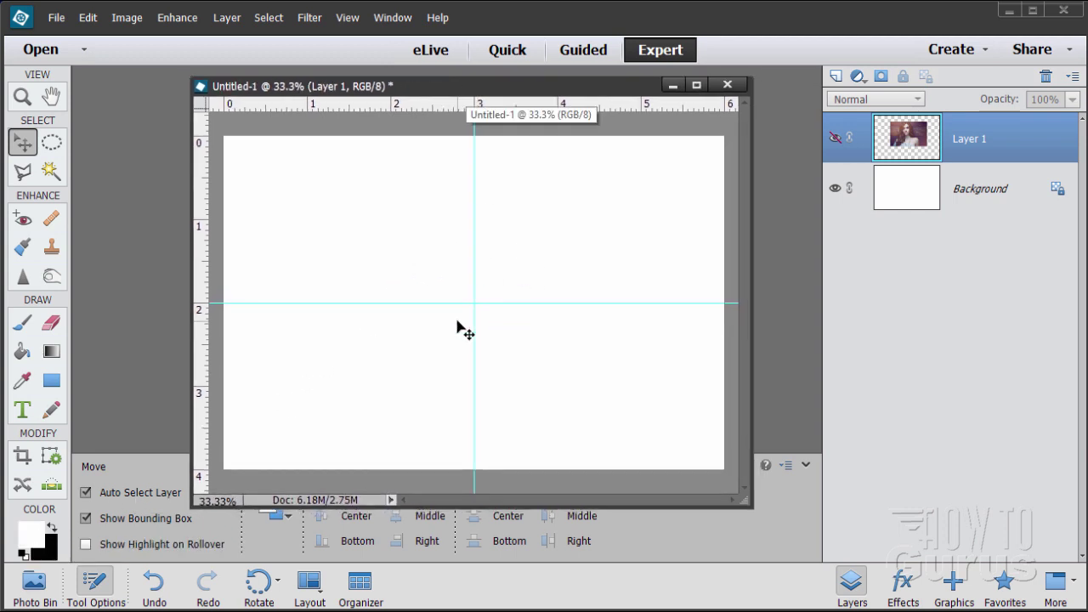
Step: Draw a white circle about 3.4 inches across, centered on the guide intersection, with the Ellipse tool set to Circle and From Center
{"action": "left_click", "coordinate": [51, 382]}
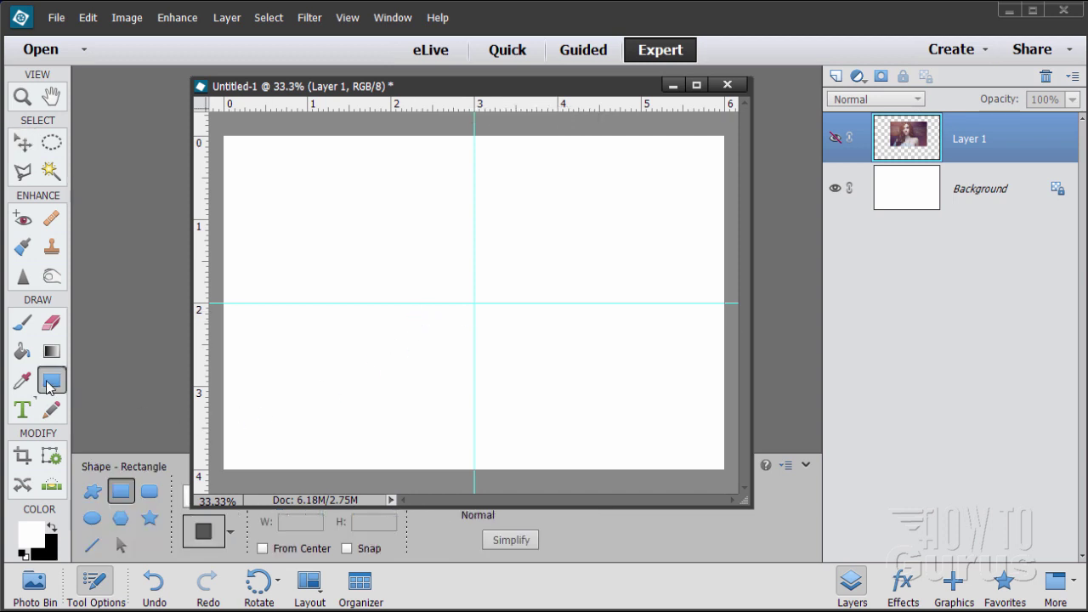
{"action": "left_click", "coordinate": [92, 517]}
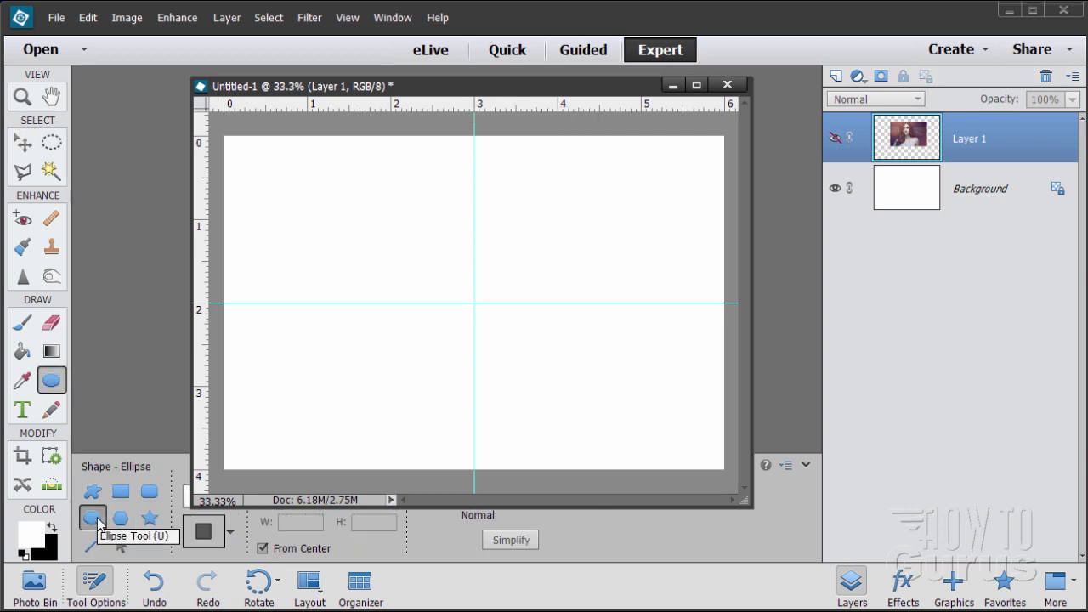
{"action": "left_click_drag", "start_coordinate": [439, 91], "coordinate": [437, 70]}
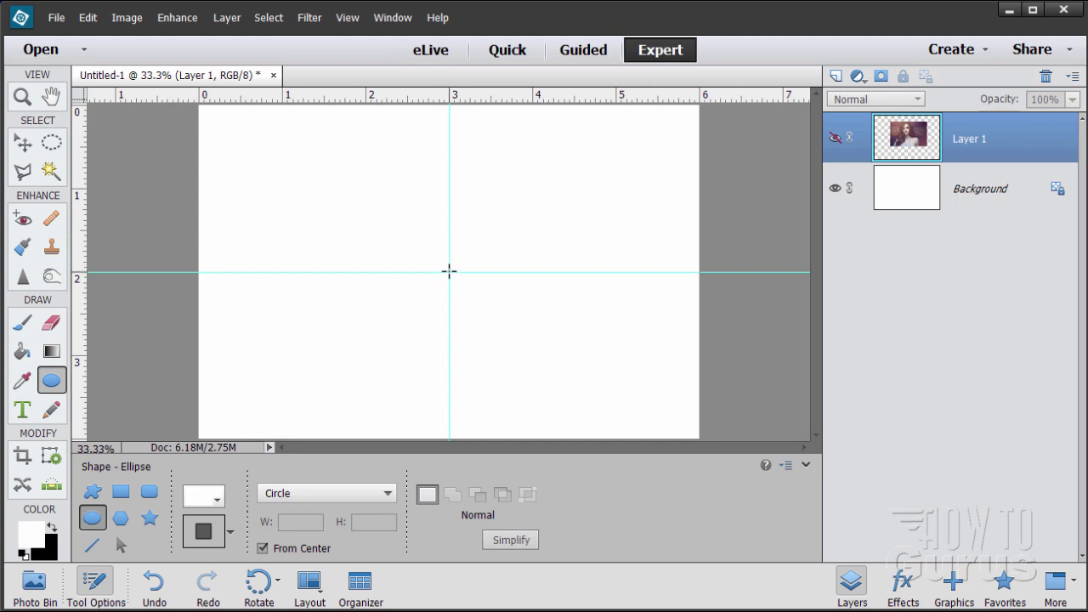
{"action": "left_click_drag", "start_coordinate": [450, 272], "coordinate": [547, 376]}
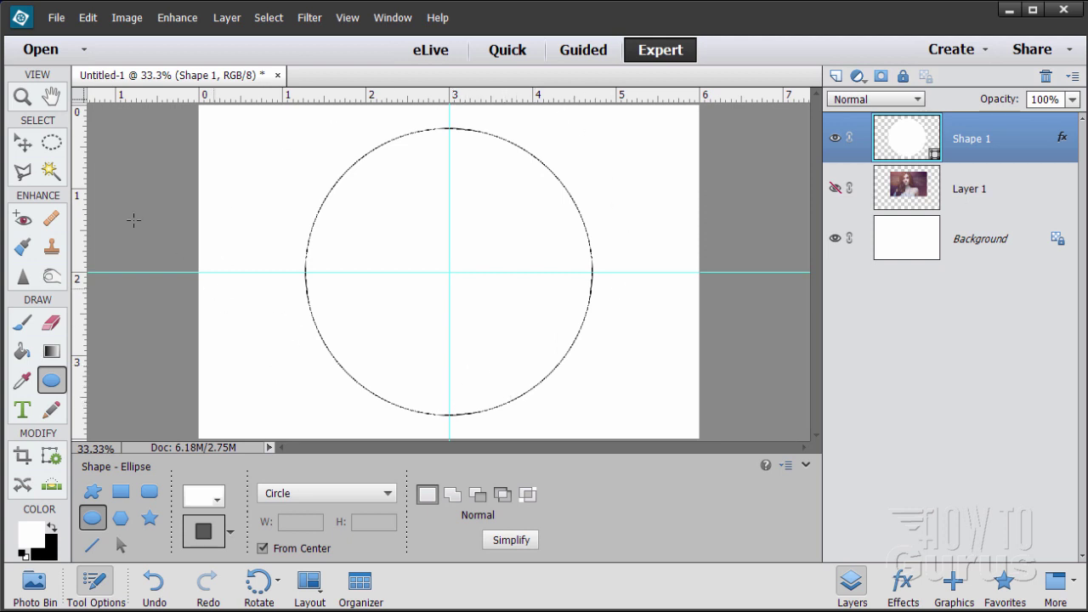
{"action": "left_click", "coordinate": [22, 143]}
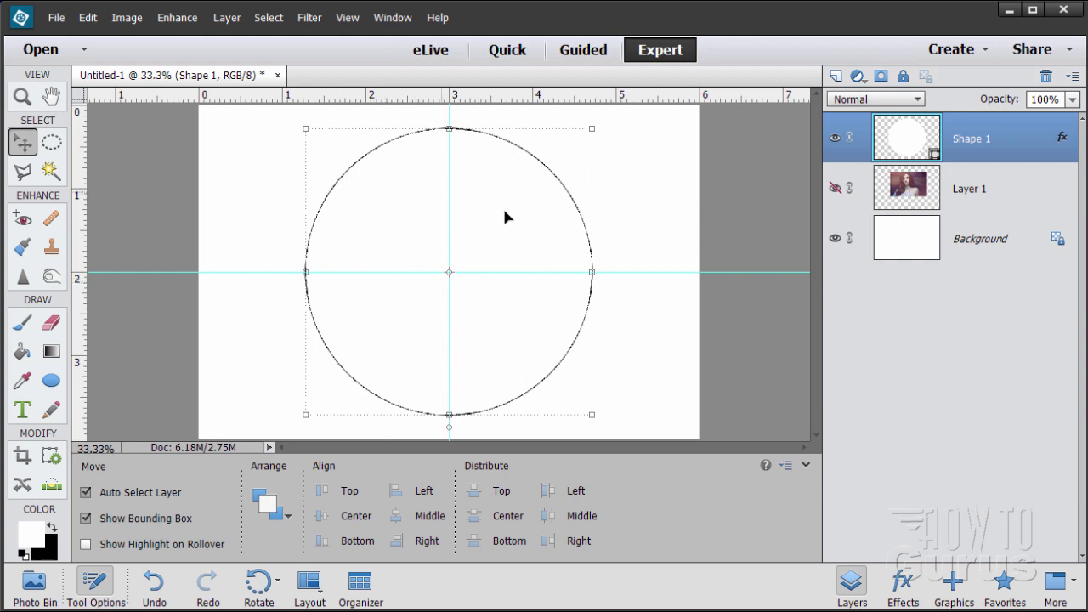
{"action": "left_click", "coordinate": [651, 323]}
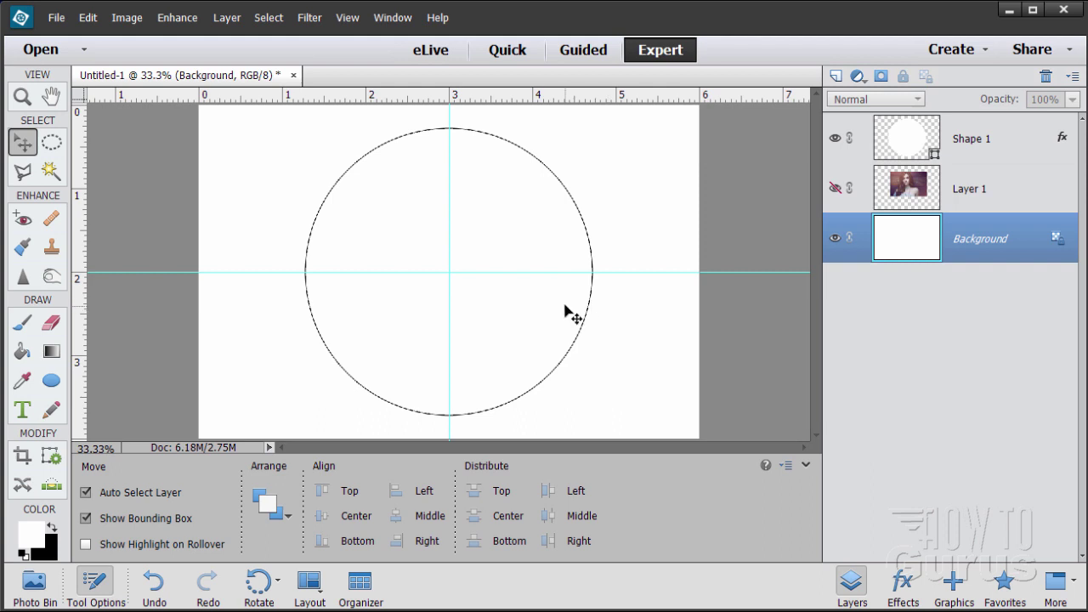
Step: Show the portrait layer, move it above the circle shape layer, and set its opacity to 53%
{"action": "left_click", "coordinate": [833, 191]}
{"action": "left_click_drag", "start_coordinate": [903, 189], "coordinate": [905, 129]}
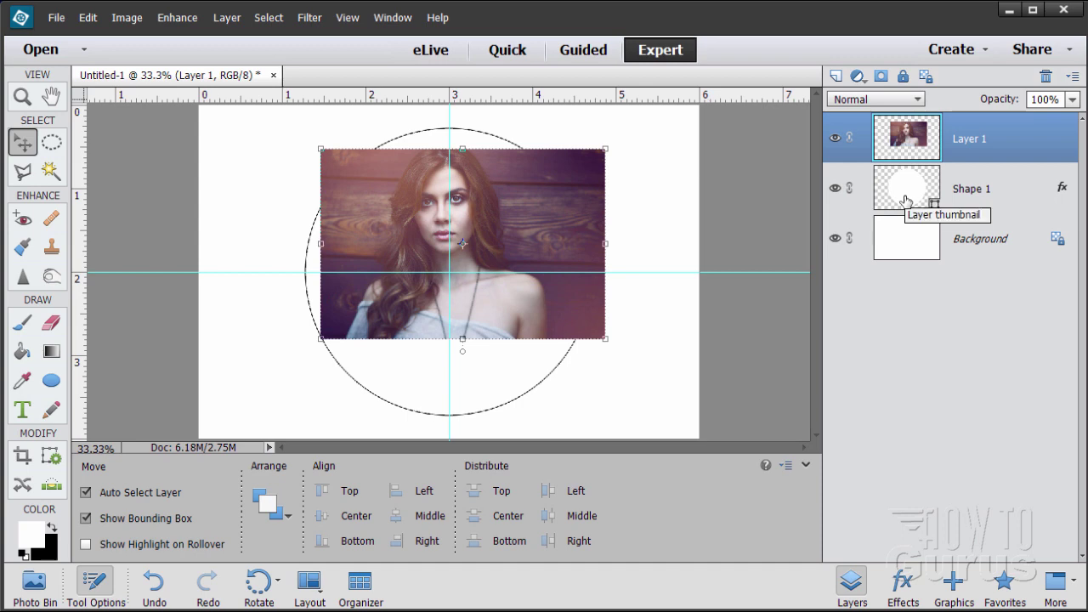
{"action": "left_click", "coordinate": [1072, 99]}
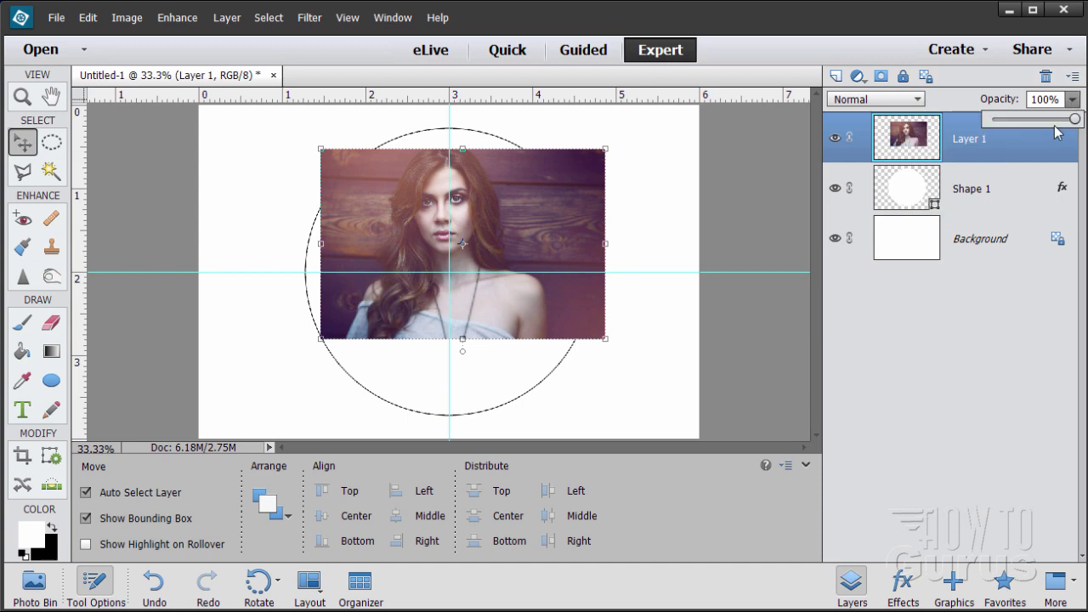
{"action": "left_click", "coordinate": [1039, 119]}
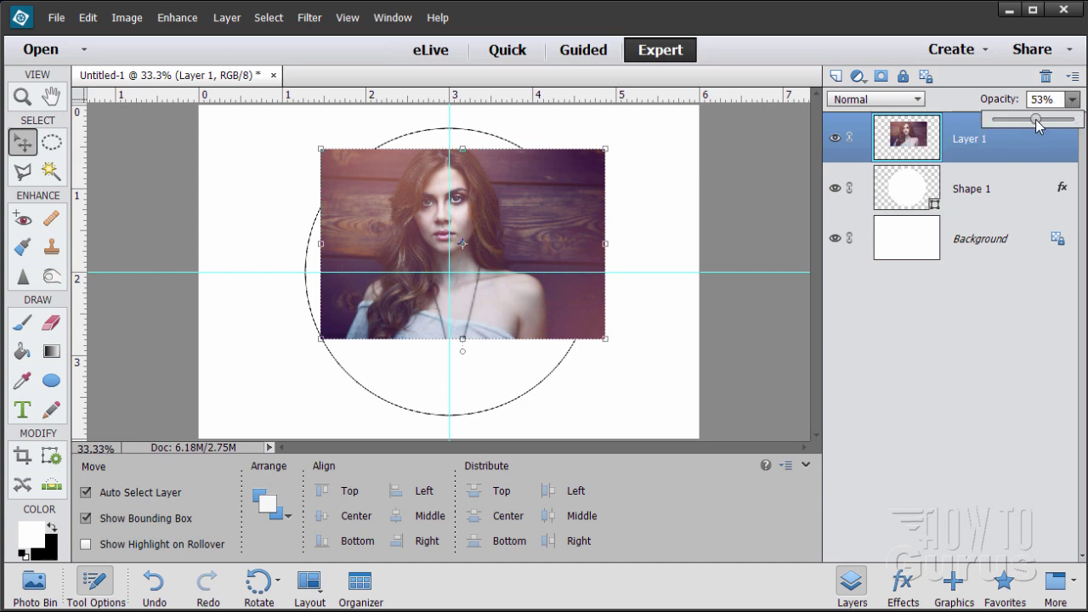
{"action": "left_click", "coordinate": [1084, 101]}
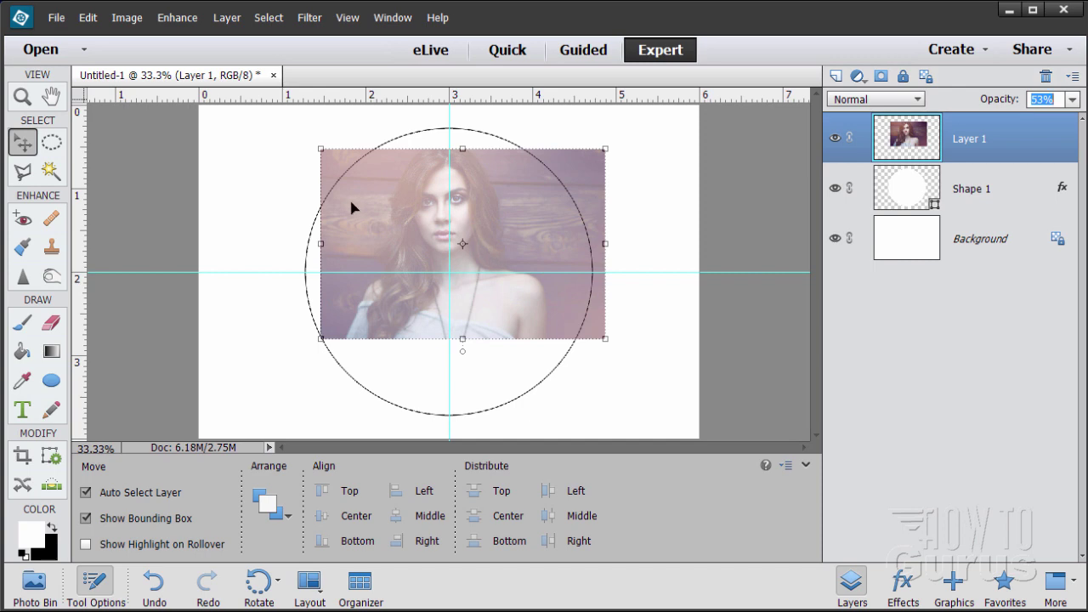
Step: Float and enlarge the document window, then scale the portrait to about 7.3 inches wide, with the face filling the circle and the top edges aligned
{"action": "left_click_drag", "start_coordinate": [189, 79], "coordinate": [377, 38]}
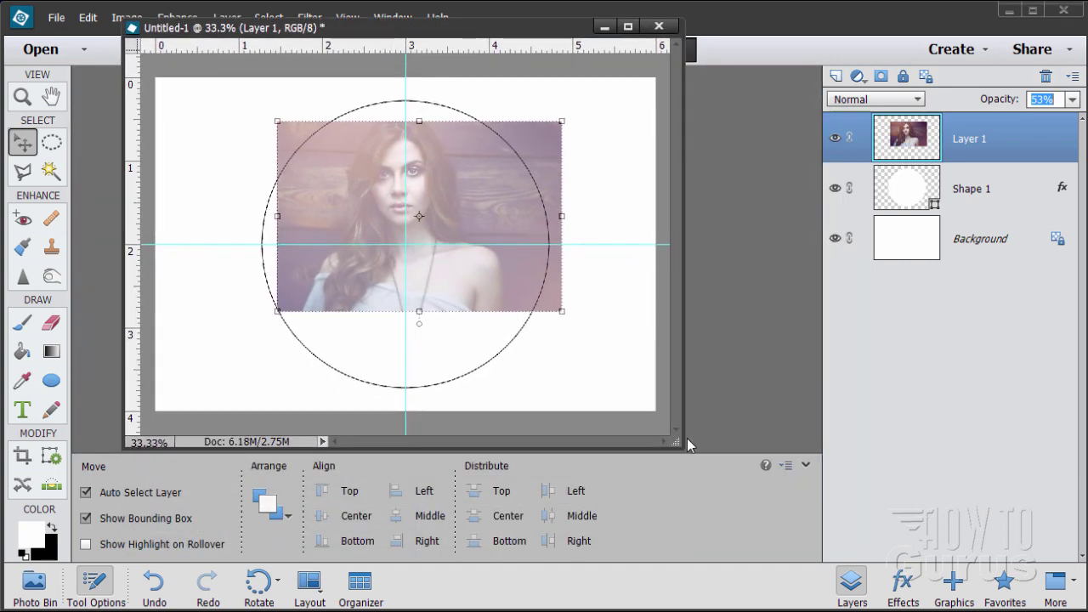
{"action": "left_click_drag", "start_coordinate": [679, 445], "coordinate": [906, 595]}
{"action": "left_click_drag", "start_coordinate": [673, 197], "coordinate": [764, 135]}
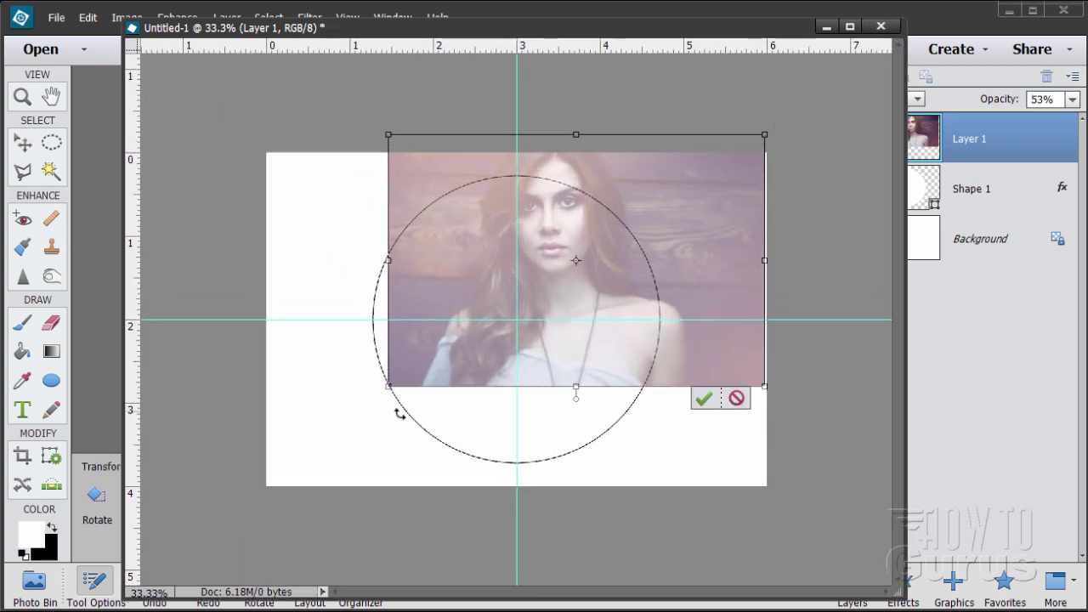
{"action": "left_click_drag", "start_coordinate": [382, 395], "coordinate": [257, 482]}
{"action": "left_click_drag", "start_coordinate": [572, 275], "coordinate": [620, 304]}
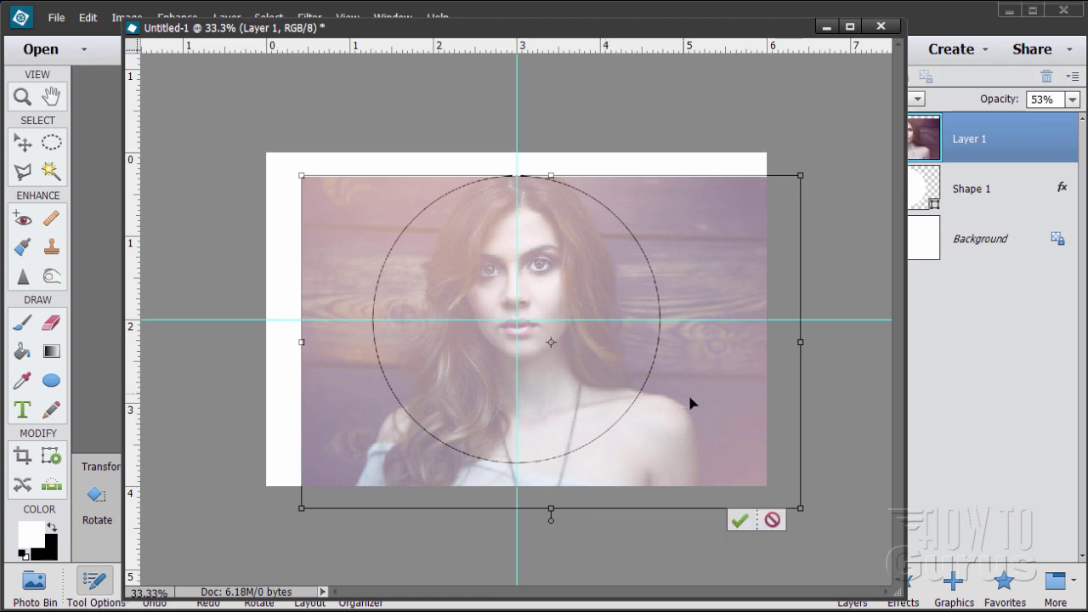
{"action": "left_click_drag", "start_coordinate": [800, 508], "coordinate": [939, 568]}
{"action": "left_click_drag", "start_coordinate": [590, 396], "coordinate": [538, 371]}
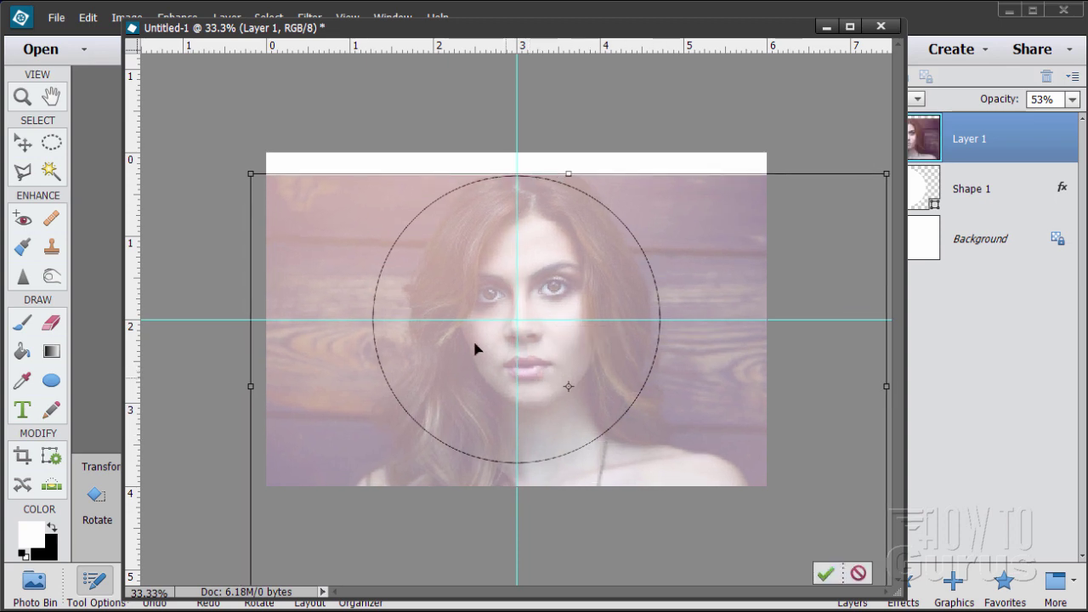
{"action": "left_click_drag", "start_coordinate": [251, 174], "coordinate": [274, 195]}
{"action": "left_click_drag", "start_coordinate": [481, 388], "coordinate": [468, 375]}
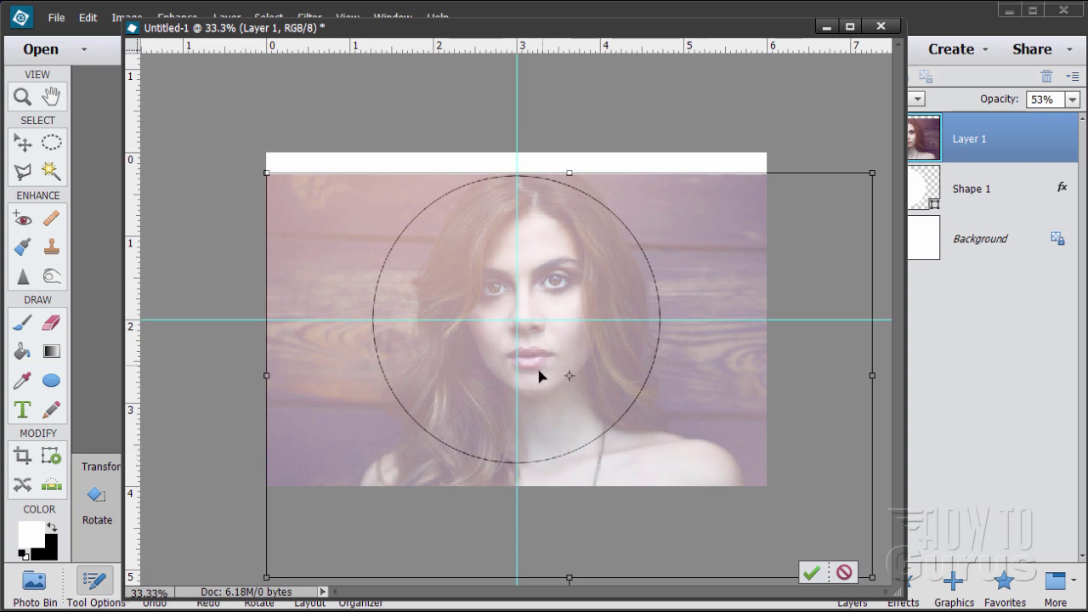
{"action": "left_click_drag", "start_coordinate": [538, 367], "coordinate": [539, 370]}
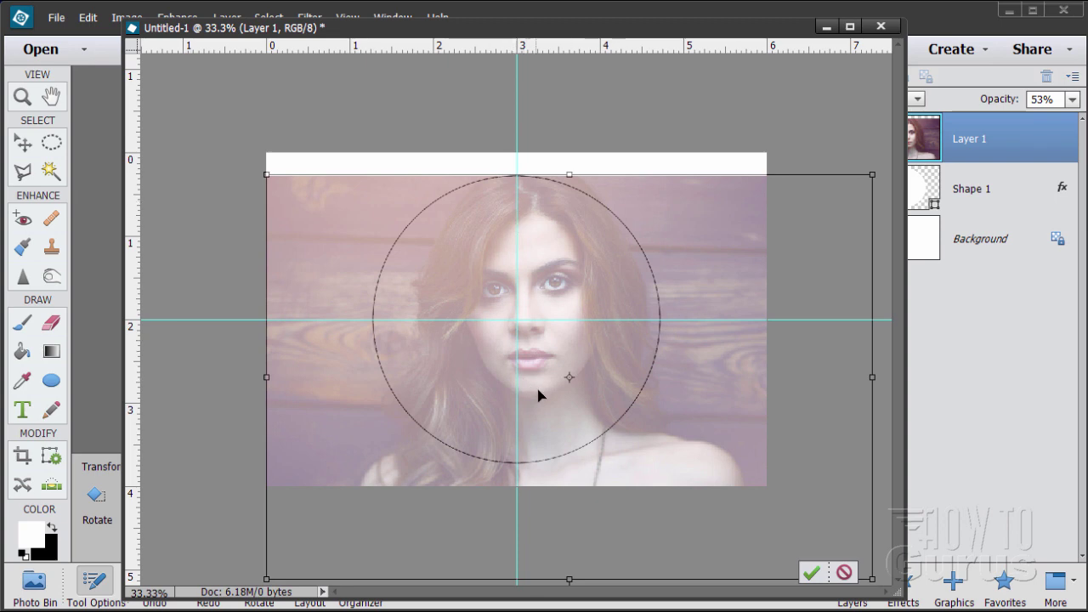
{"action": "left_click", "coordinate": [811, 571]}
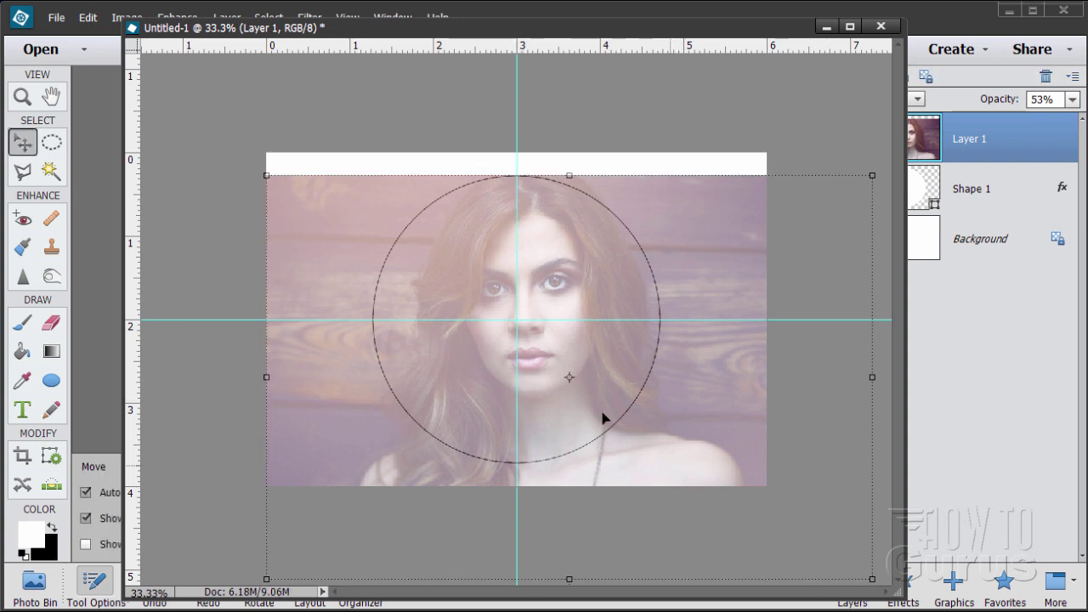
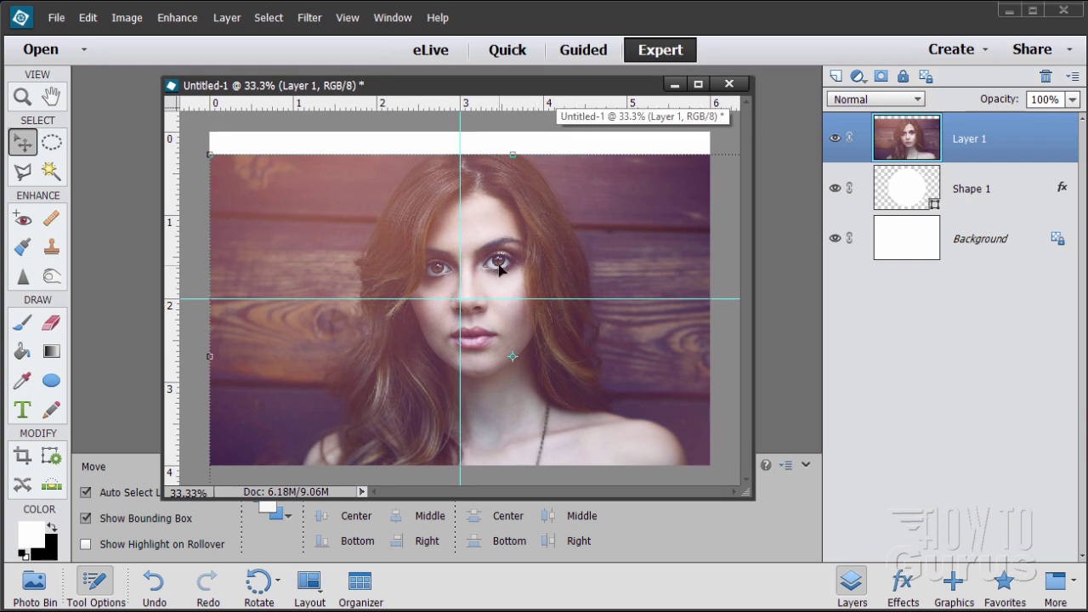
Step: Hide the guides on the canvas
{"action": "left_click", "coordinate": [347, 17]}
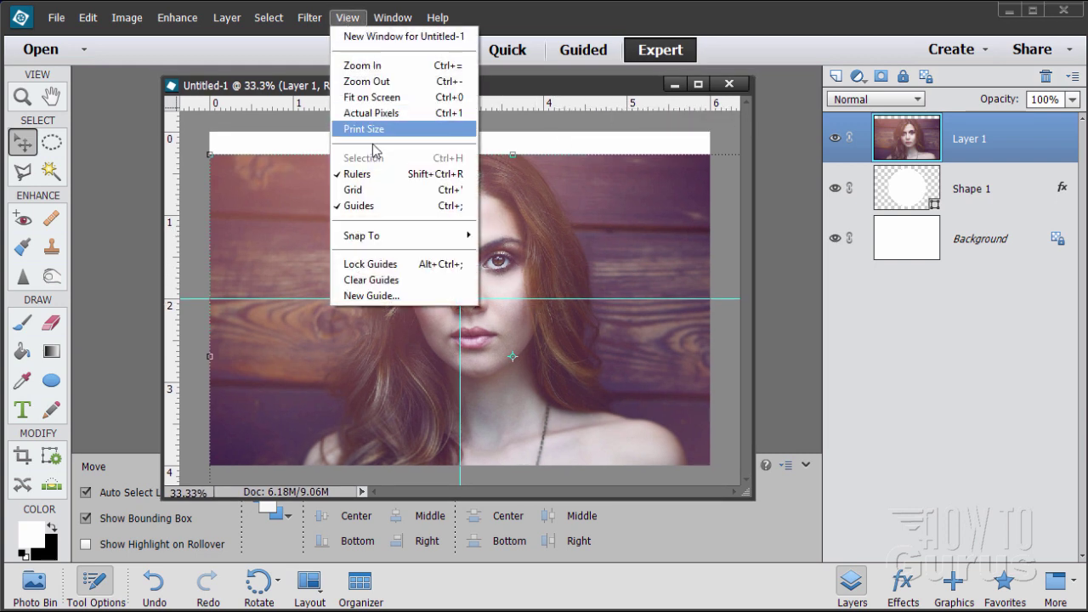
{"action": "left_click", "coordinate": [366, 206]}
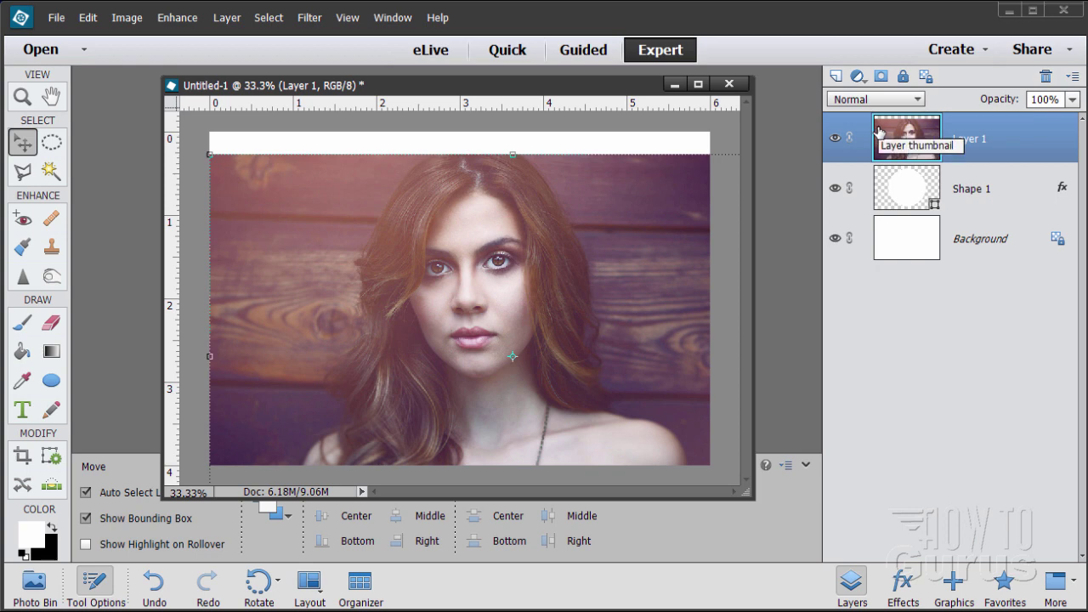
{"action": "left_click", "coordinate": [215, 23]}
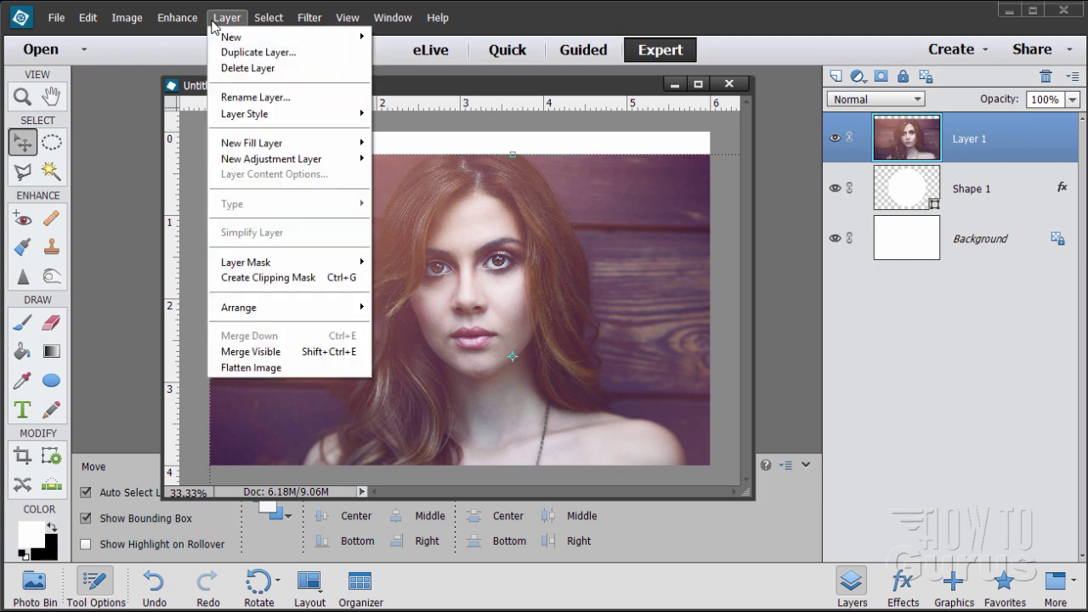
{"action": "mouse_move", "coordinate": [302, 161]}
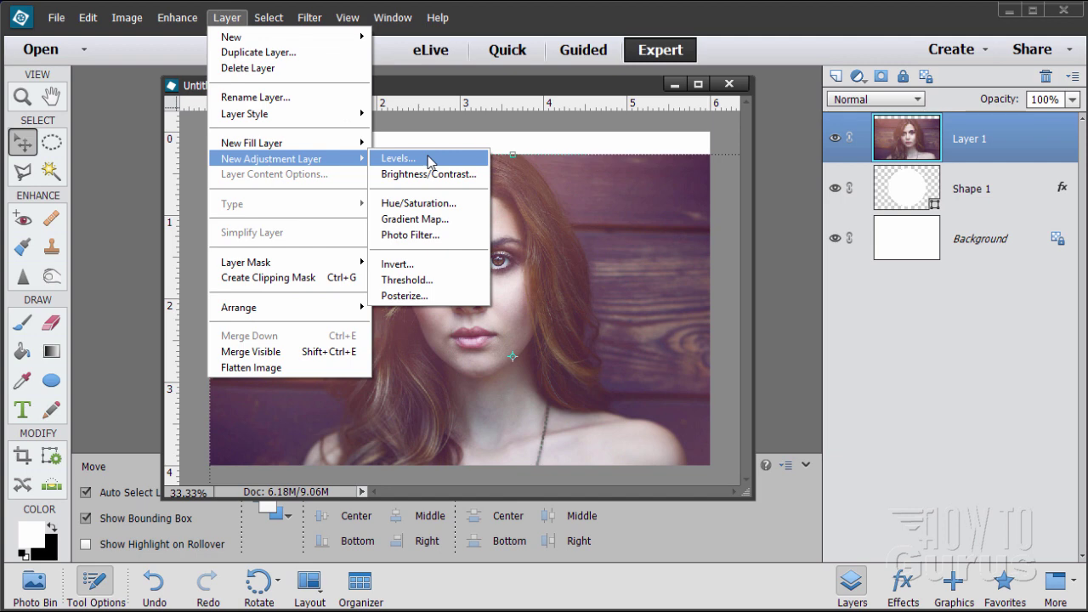
{"action": "left_click", "coordinate": [438, 87]}
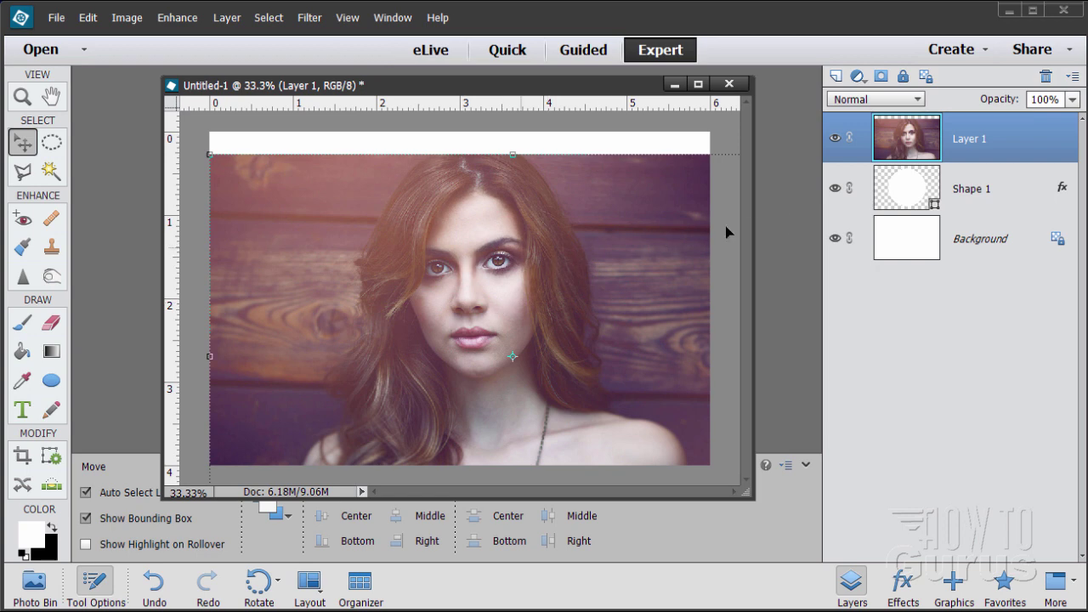
Step: Duplicate the portrait layer and hide the original Layer 1
{"action": "left_click_drag", "start_coordinate": [889, 153], "coordinate": [838, 75]}
{"action": "left_click", "coordinate": [835, 188]}
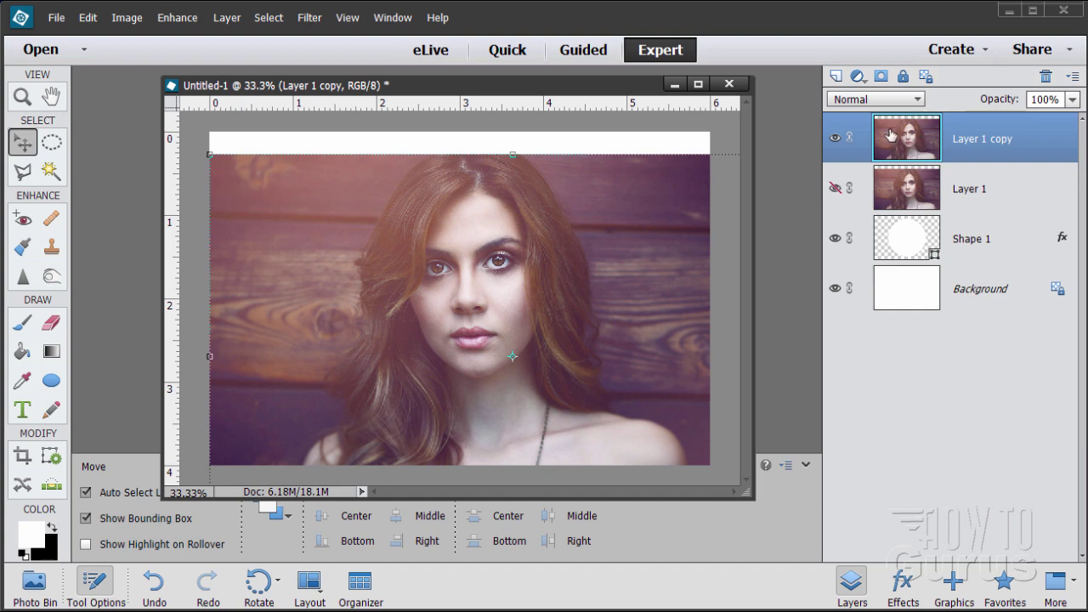
Step: Apply a Levels adjustment to the duplicated portrait layer with RGB input levels of 28, 1.00 and 237
{"action": "left_click", "coordinate": [186, 21]}
{"action": "mouse_move", "coordinate": [241, 179]}
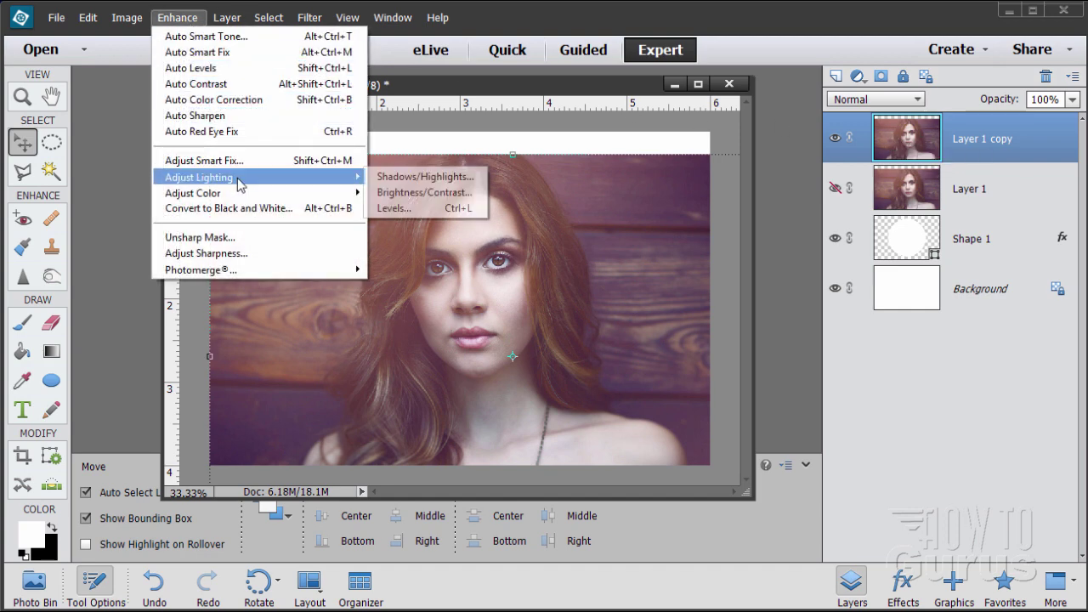
{"action": "left_click", "coordinate": [425, 209]}
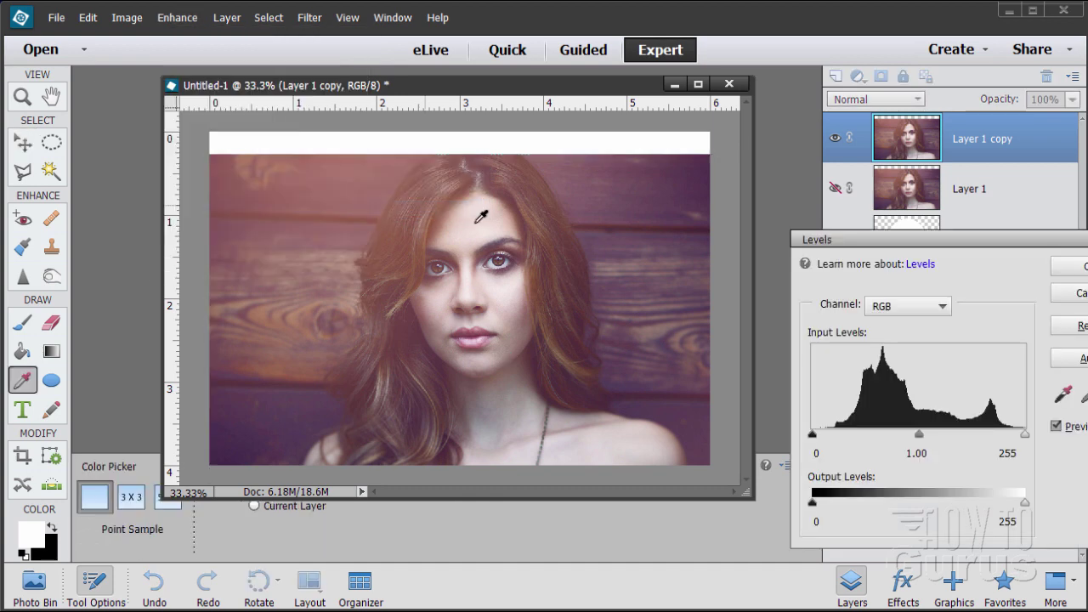
{"action": "left_click_drag", "start_coordinate": [917, 244], "coordinate": [783, 243]}
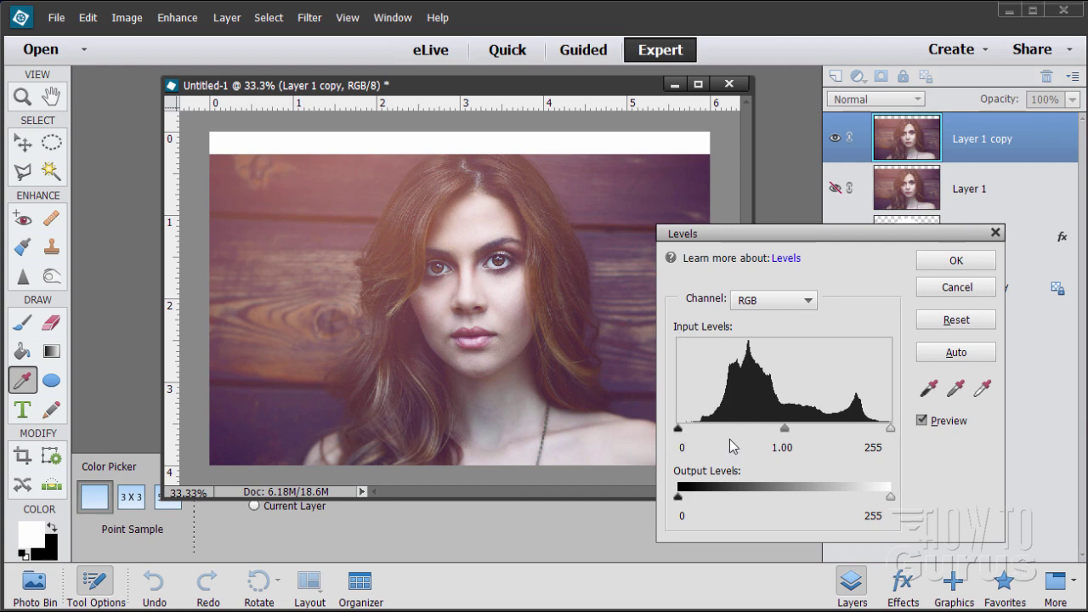
{"action": "left_click_drag", "start_coordinate": [679, 430], "coordinate": [702, 424]}
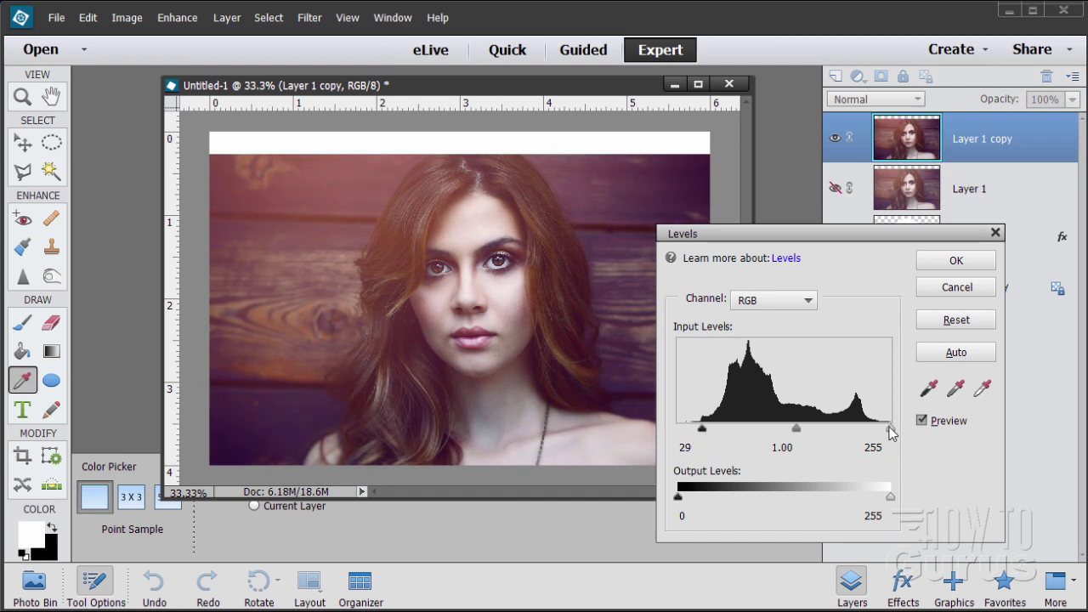
{"action": "left_click_drag", "start_coordinate": [891, 432], "coordinate": [875, 432]}
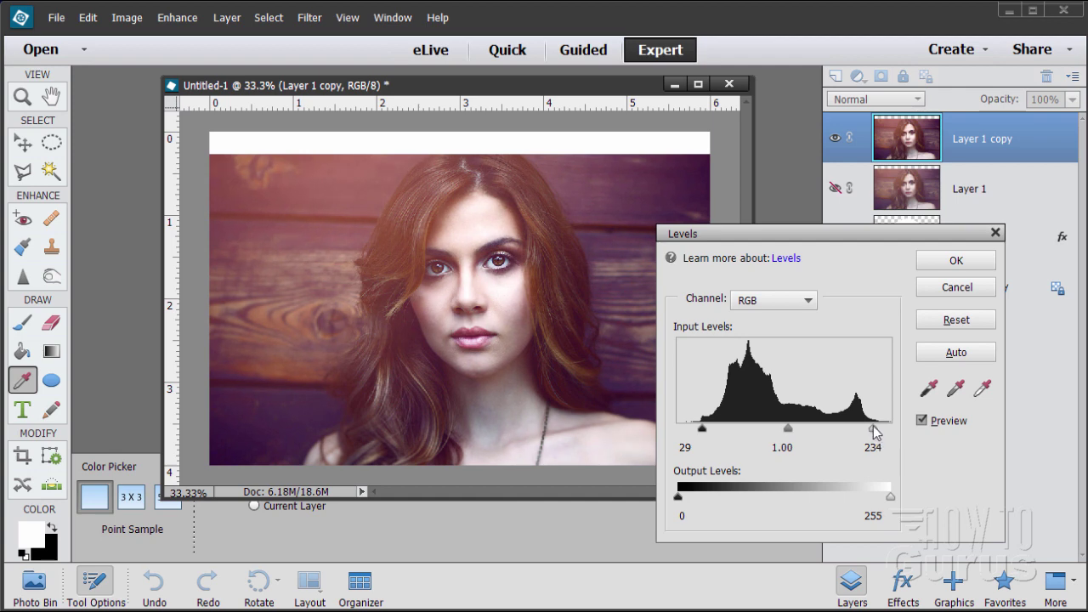
{"action": "left_click_drag", "start_coordinate": [702, 430], "coordinate": [700, 430]}
{"action": "mouse_move", "coordinate": [873, 430]}
{"action": "left_mouse_down"}
{"action": "mouse_move", "coordinate": [884, 435]}
{"action": "mouse_move", "coordinate": [875, 428]}
{"action": "left_mouse_up"}
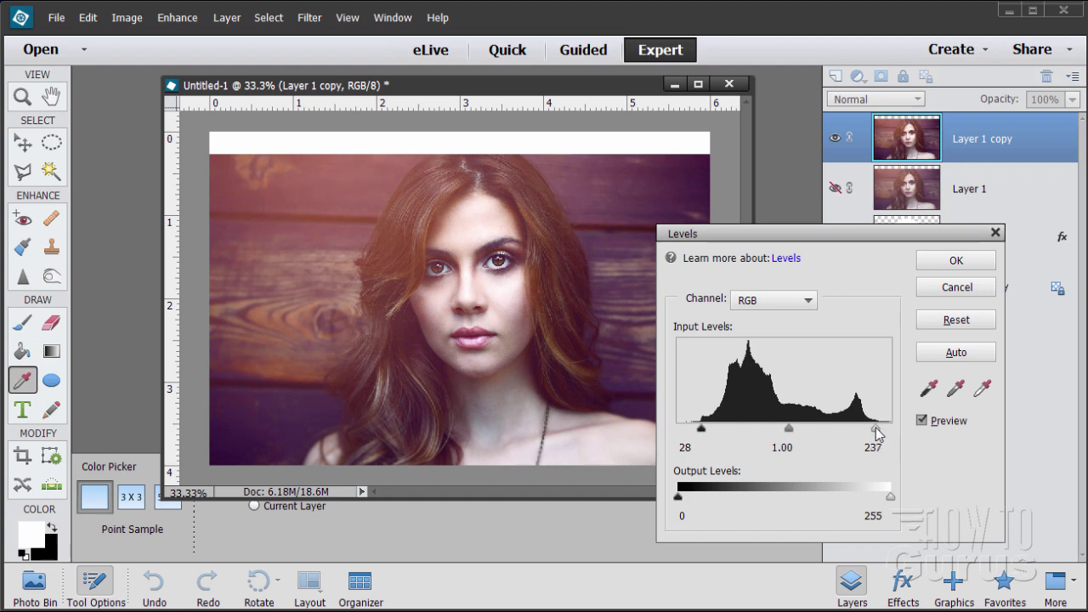
{"action": "left_click_drag", "start_coordinate": [790, 431], "coordinate": [789, 428]}
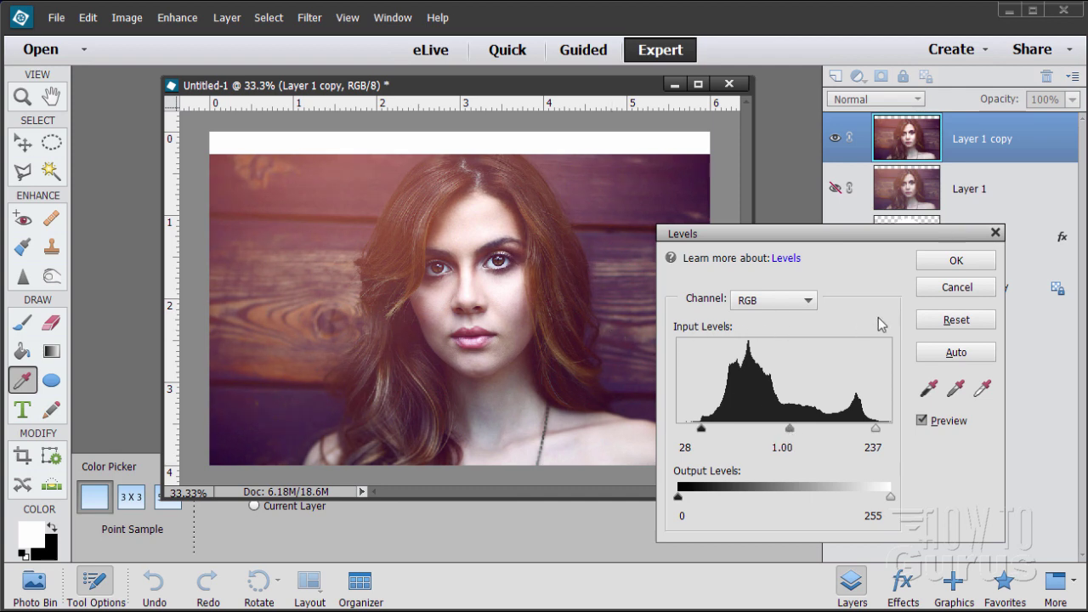
{"action": "left_click", "coordinate": [956, 260]}
{"action": "key", "text": "v"}
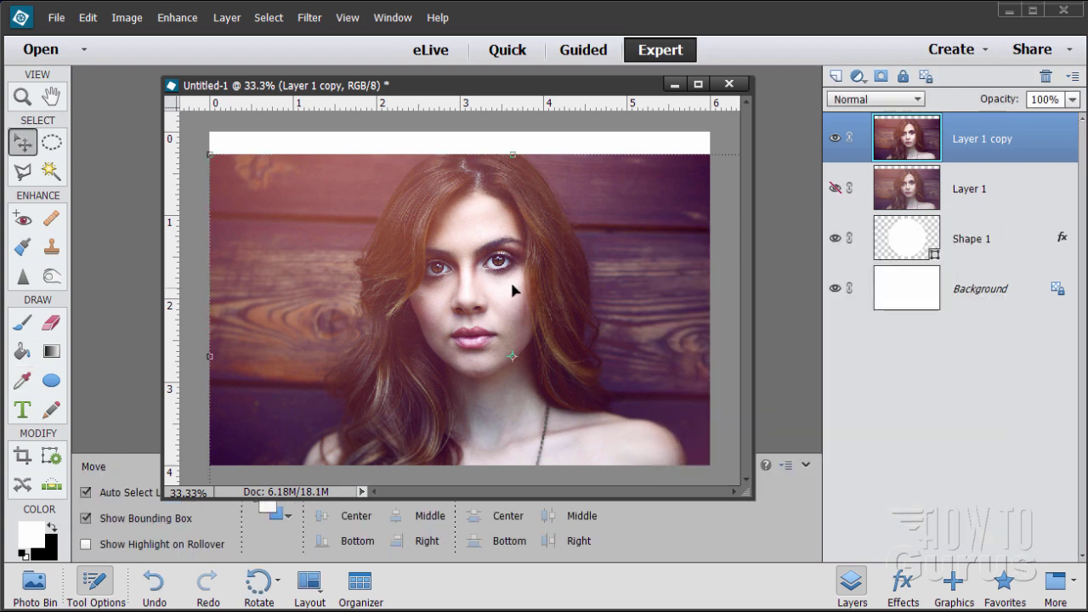
Step: Rename the adjusted portrait copy layer as Levels
{"action": "double_click", "coordinate": [975, 138]}
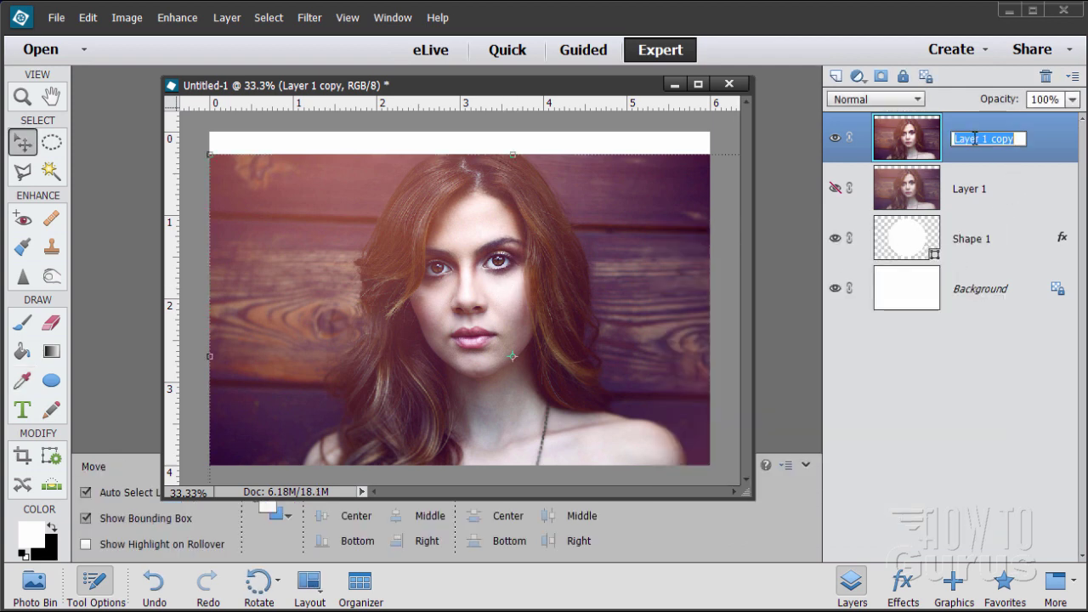
{"action": "type", "text": "Levels"}
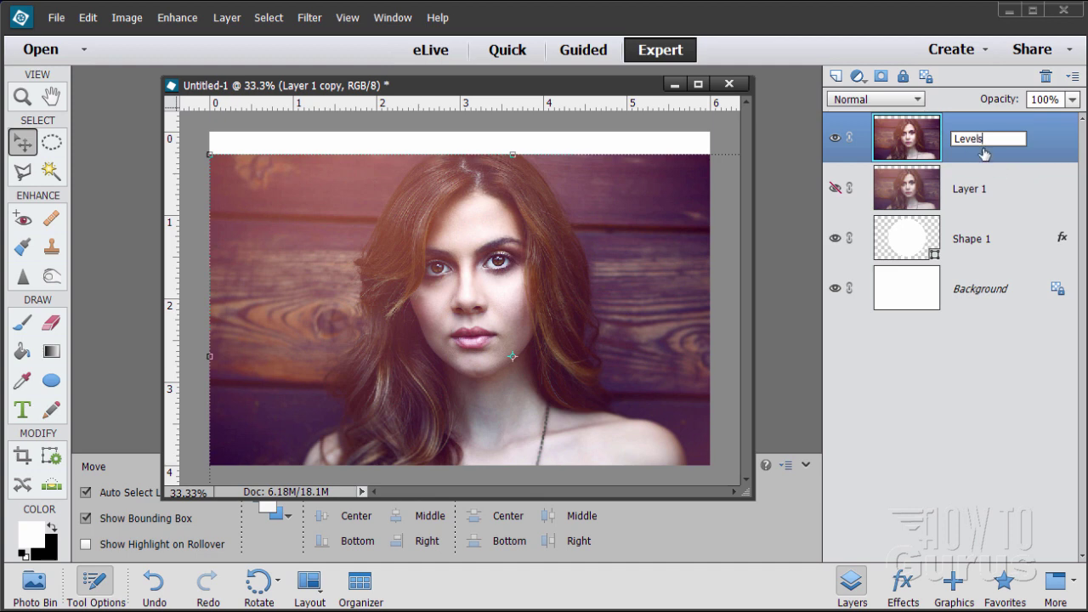
{"action": "key", "text": "Return"}
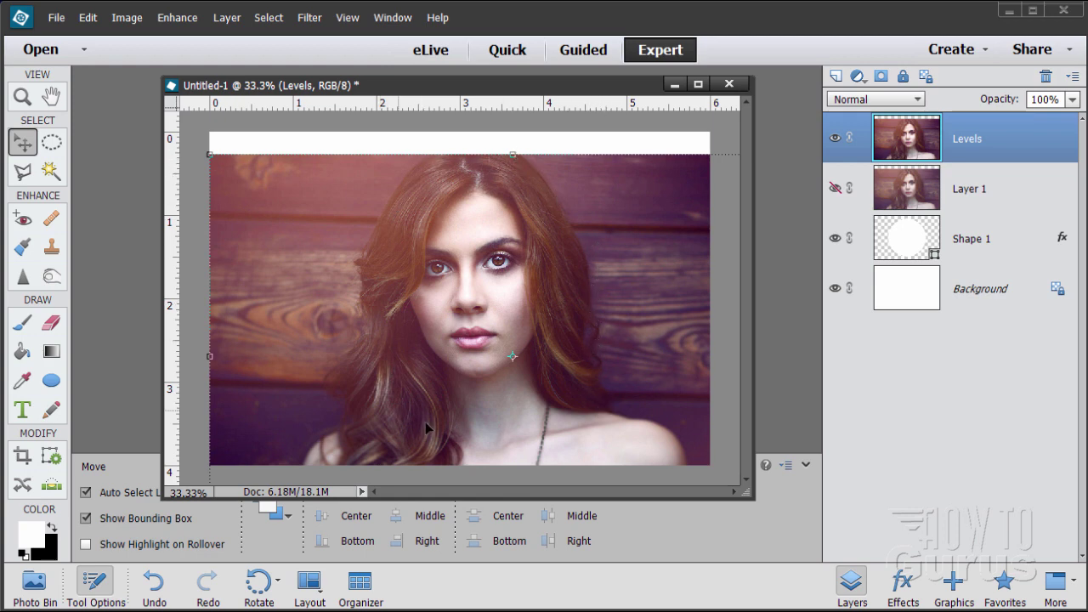
Step: Outline the woman's hair, neck and upper chest with the Polygonal Lasso and add a layer mask to Levels from that selection
{"action": "left_click", "coordinate": [23, 173]}
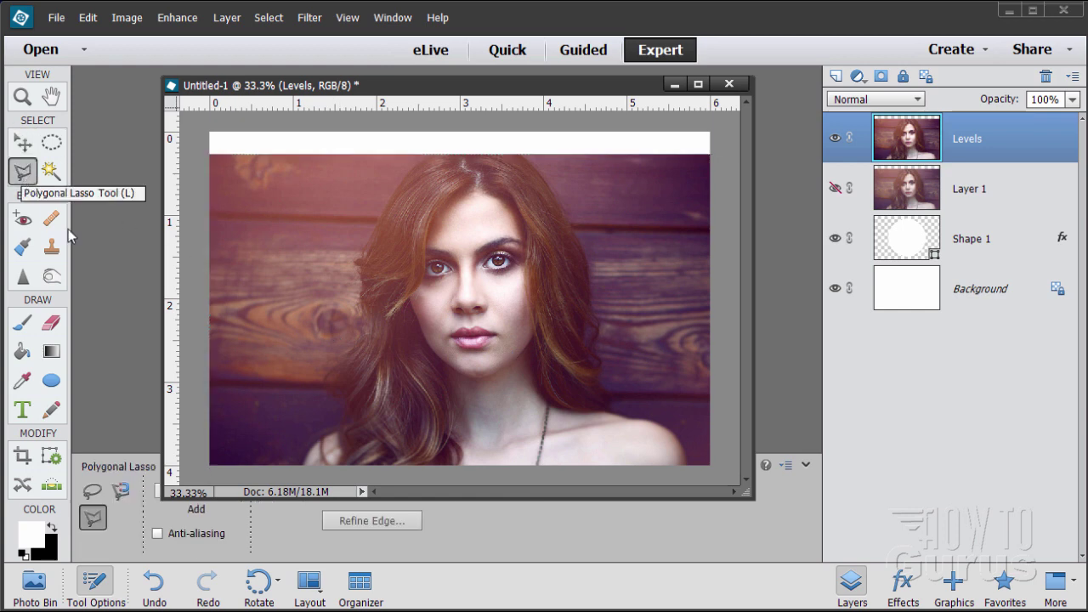
{"action": "left_click", "coordinate": [328, 382]}
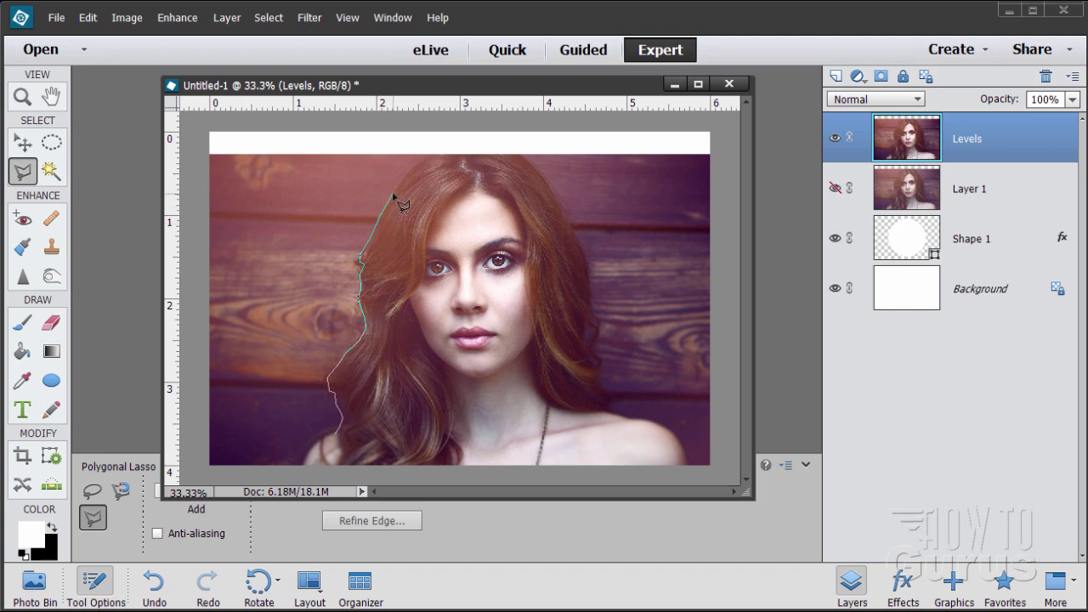
{"action": "left_click", "coordinate": [436, 155]}
{"action": "left_click", "coordinate": [541, 174]}
{"action": "left_click", "coordinate": [599, 346]}
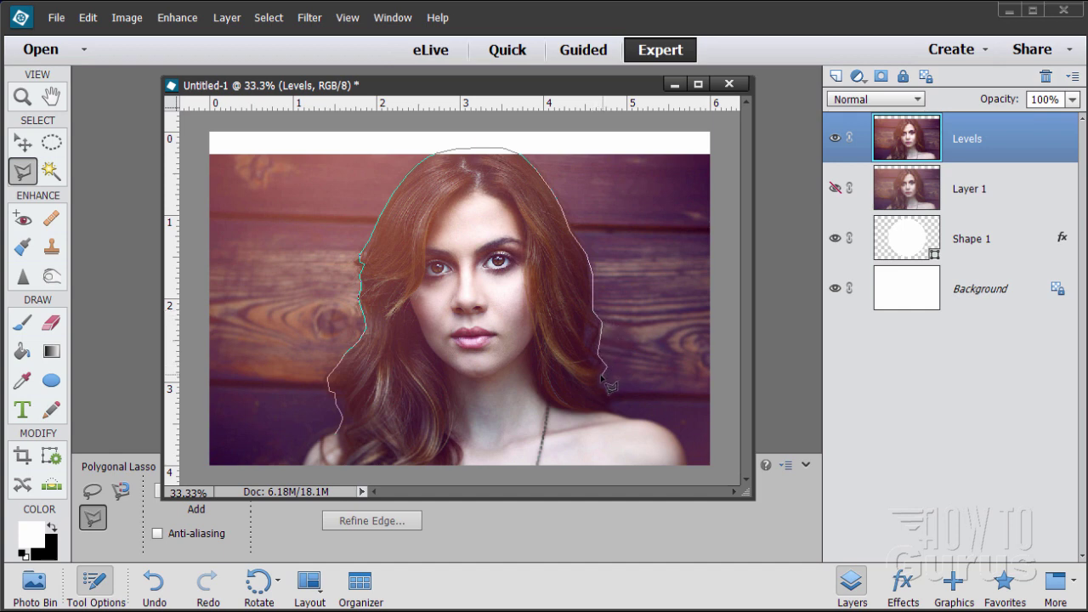
{"action": "left_click", "coordinate": [602, 379]}
{"action": "left_click", "coordinate": [600, 411]}
{"action": "left_click", "coordinate": [547, 466]}
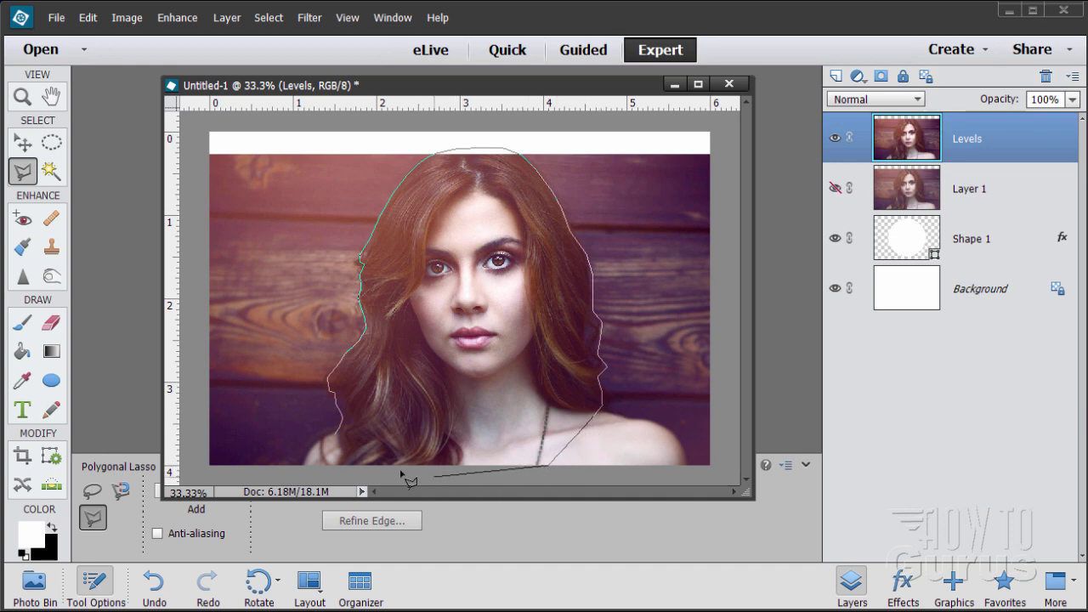
{"action": "left_click", "coordinate": [337, 440]}
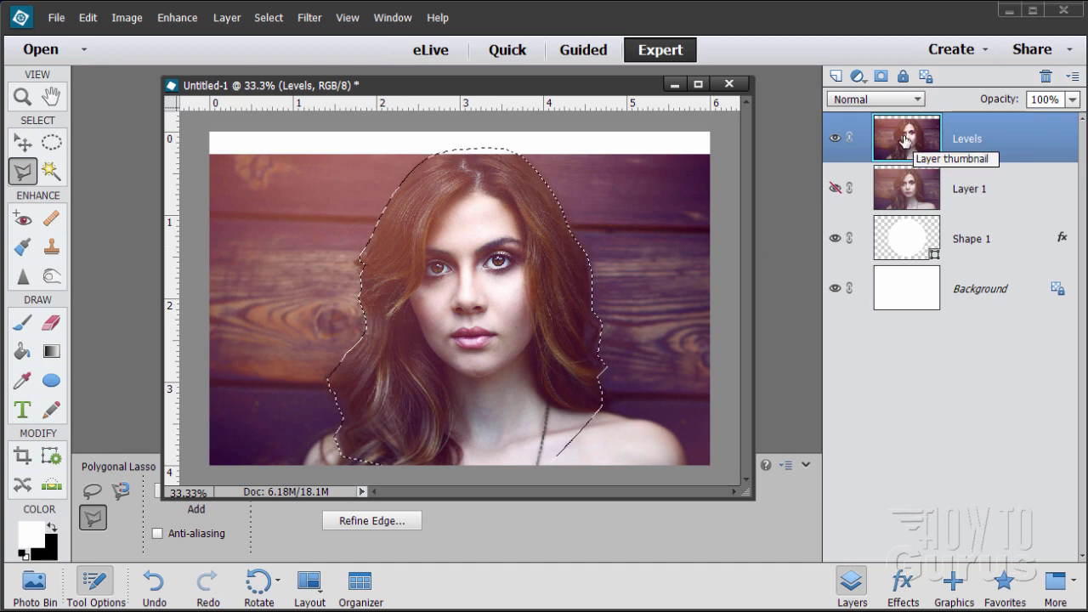
{"action": "left_click", "coordinate": [881, 76]}
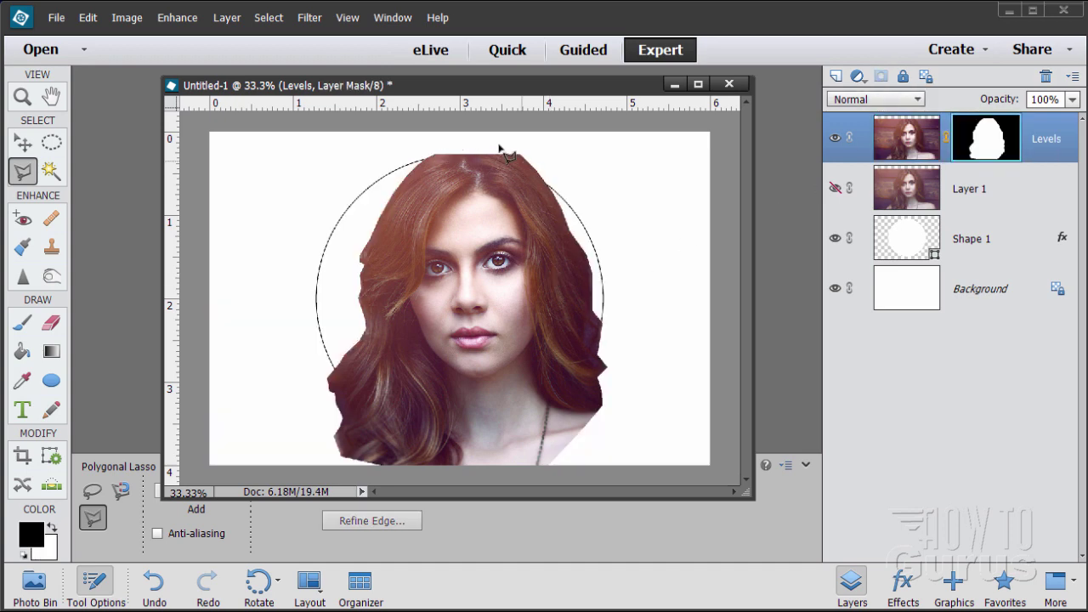
Step: Duplicate the masked Levels layer, hide the original and rename the copy as Threshold
{"action": "left_click", "coordinate": [23, 142]}
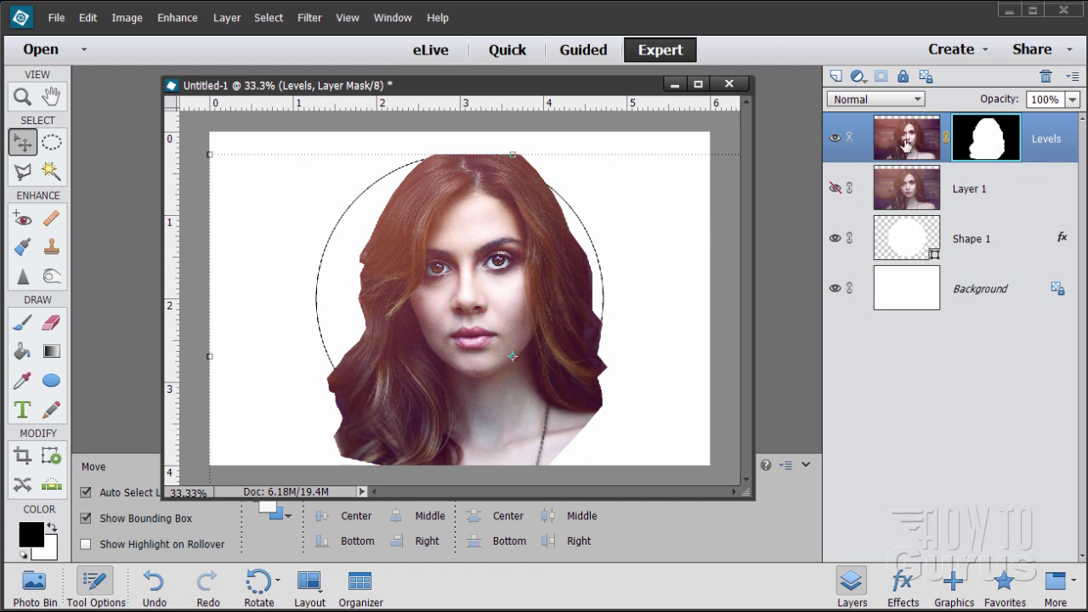
{"action": "left_click_drag", "start_coordinate": [906, 146], "coordinate": [837, 74]}
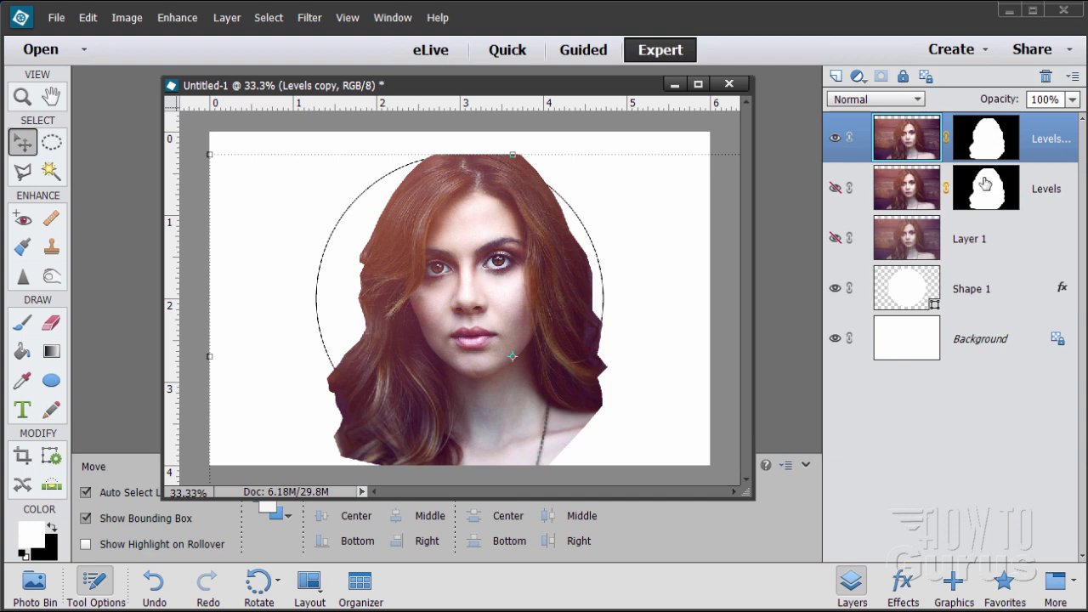
{"action": "double_click", "coordinate": [1047, 143]}
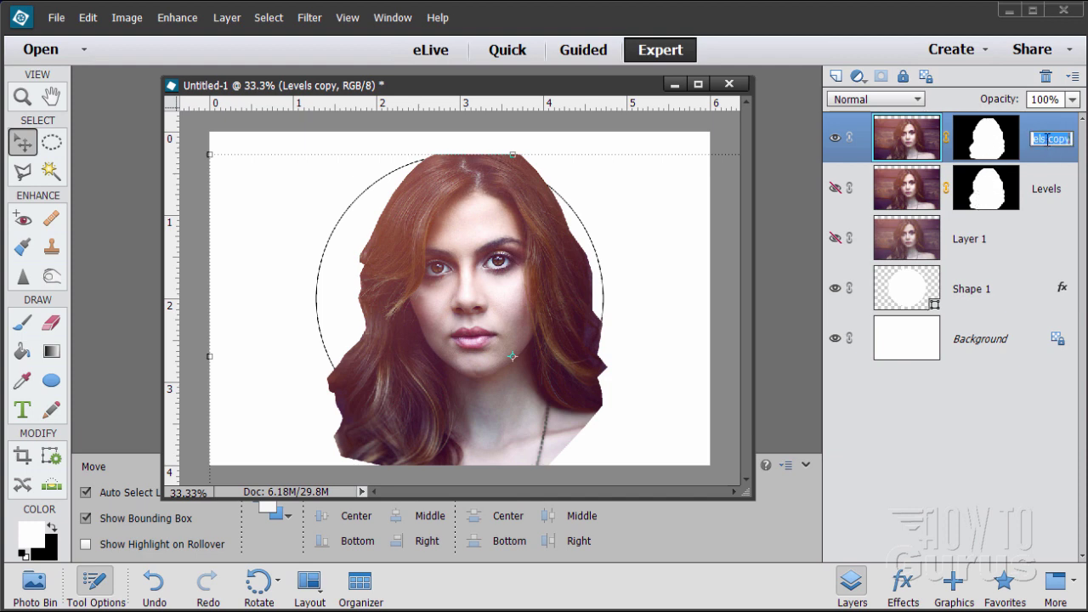
{"action": "type", "text": "Threshold"}
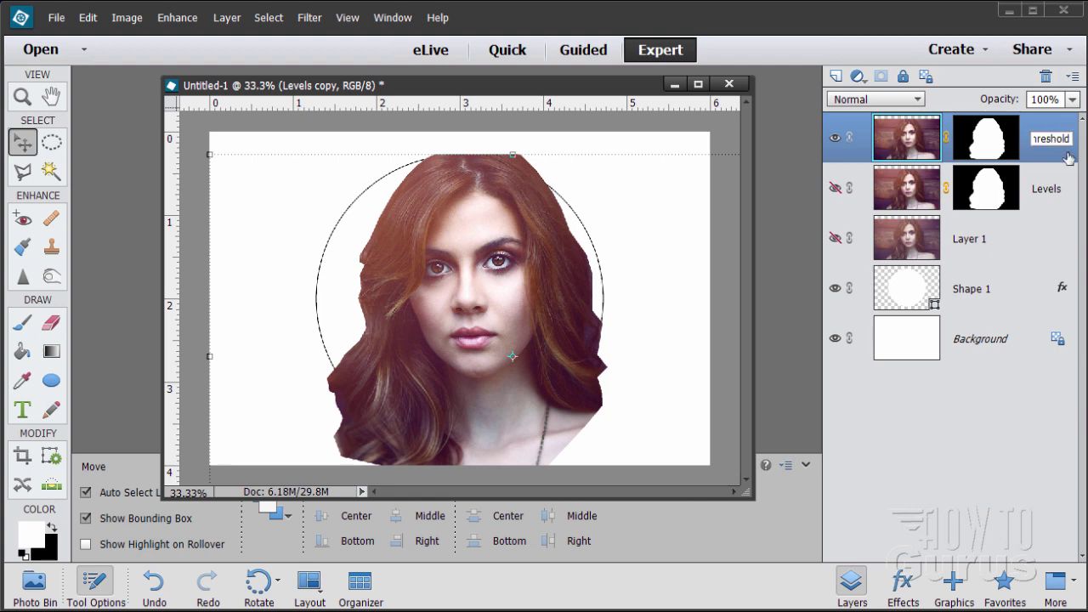
{"action": "key", "text": "Return"}
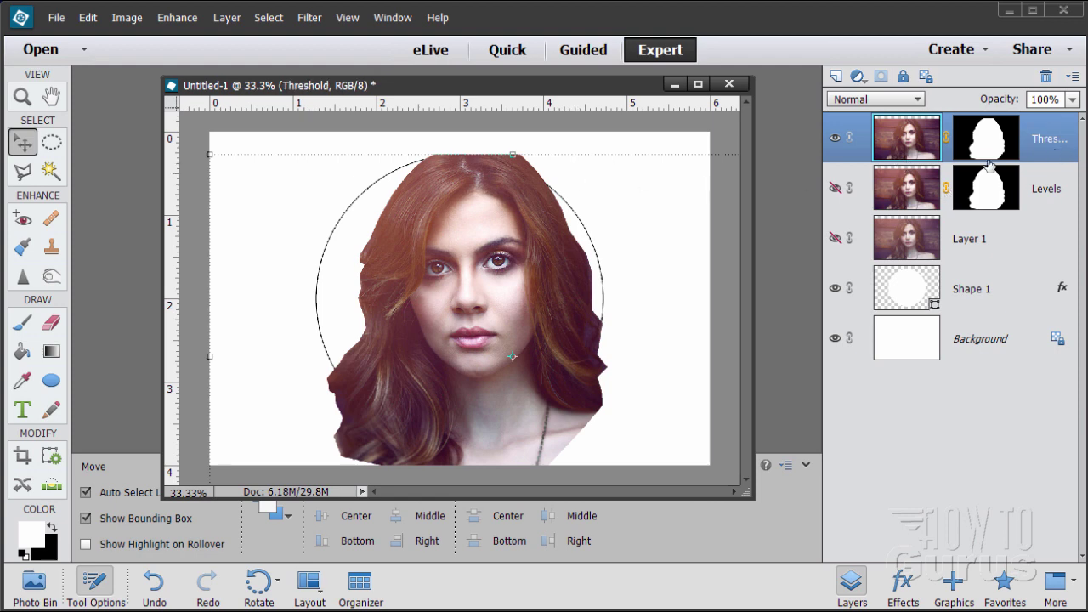
Step: Apply the Threshold adjustment filter to the Threshold layer's image with a level of 101
{"action": "left_click", "coordinate": [309, 17]}
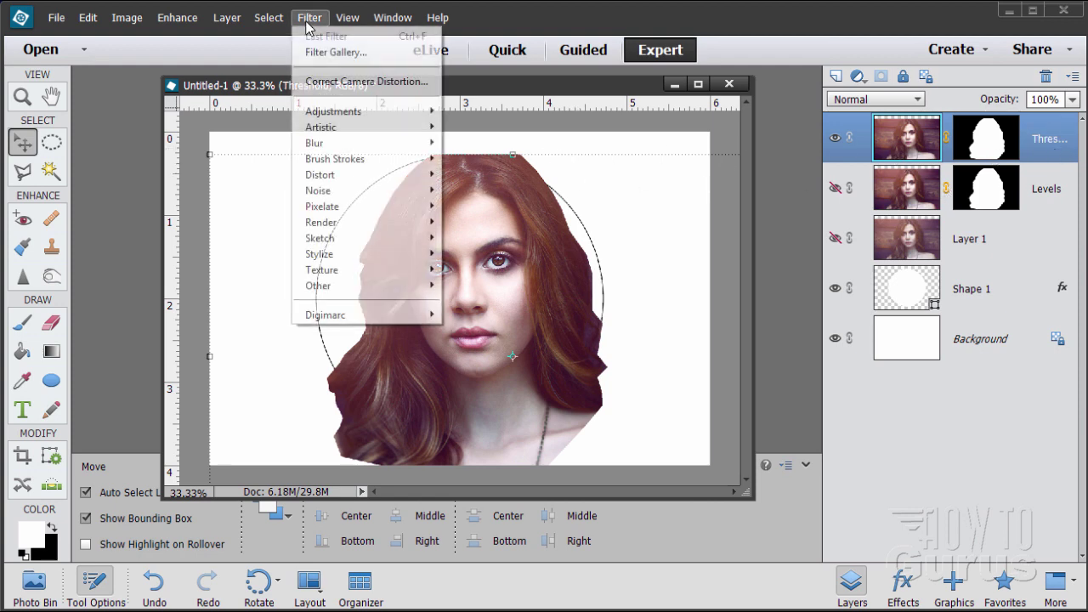
{"action": "mouse_move", "coordinate": [345, 117]}
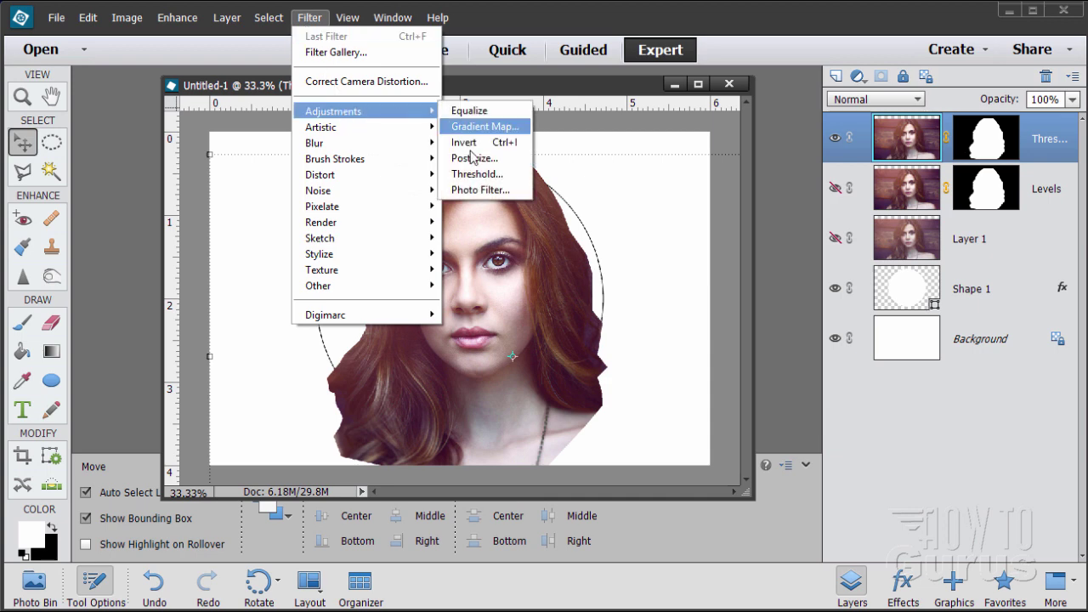
{"action": "left_click", "coordinate": [463, 181]}
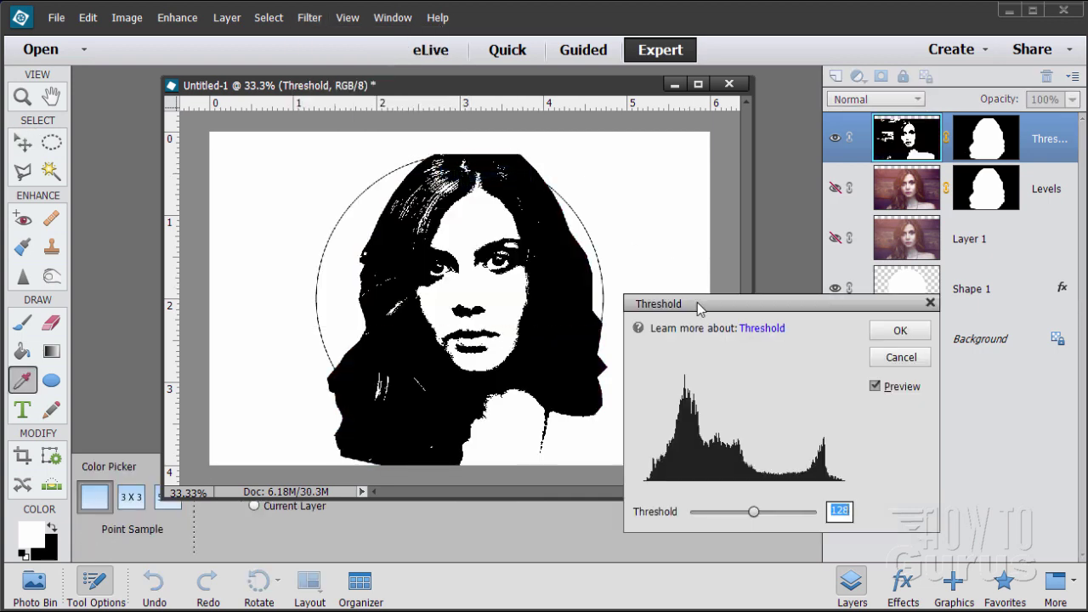
{"action": "left_click_drag", "start_coordinate": [697, 308], "coordinate": [695, 309]}
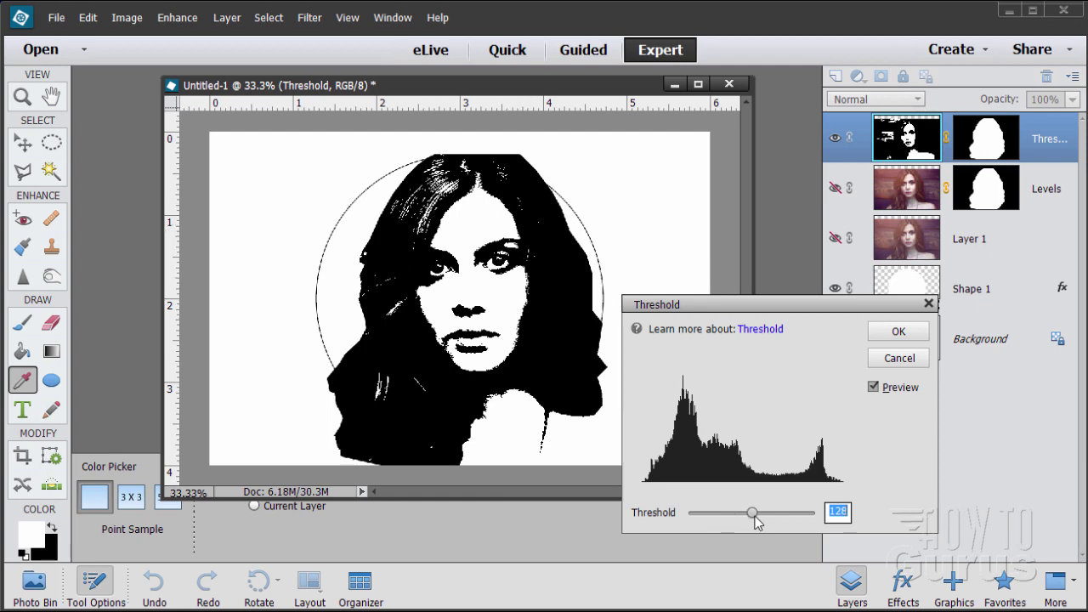
{"action": "mouse_move", "coordinate": [753, 511]}
{"action": "left_mouse_down"}
{"action": "mouse_move", "coordinate": [705, 515]}
{"action": "mouse_move", "coordinate": [801, 511]}
{"action": "mouse_move", "coordinate": [714, 513]}
{"action": "mouse_move", "coordinate": [737, 518]}
{"action": "left_mouse_up"}
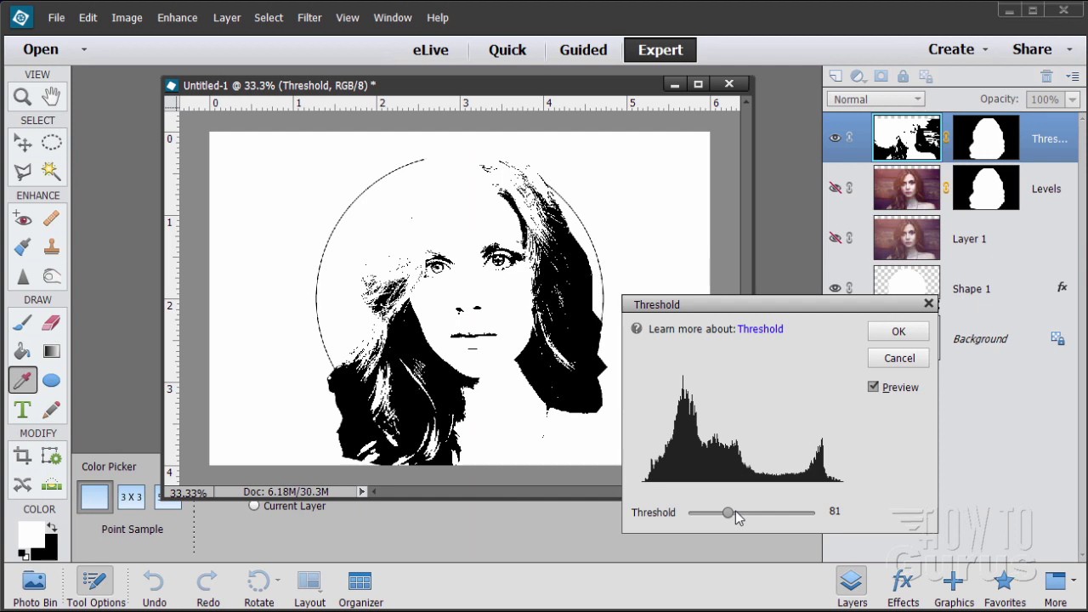
{"action": "mouse_move", "coordinate": [736, 512]}
{"action": "left_mouse_down"}
{"action": "mouse_move", "coordinate": [725, 511]}
{"action": "mouse_move", "coordinate": [739, 515]}
{"action": "left_mouse_up"}
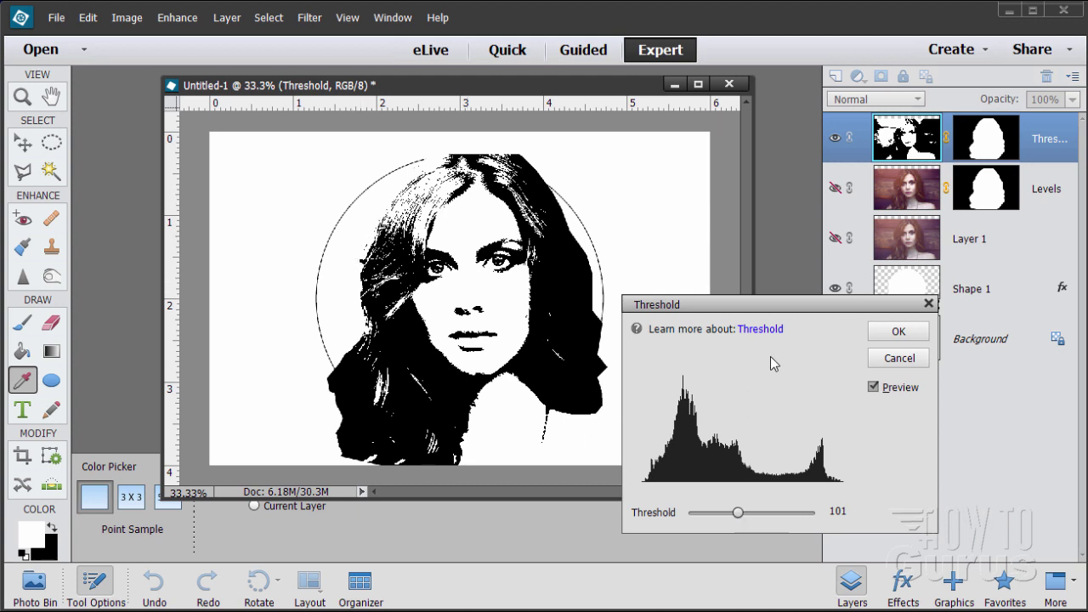
{"action": "left_click", "coordinate": [898, 333]}
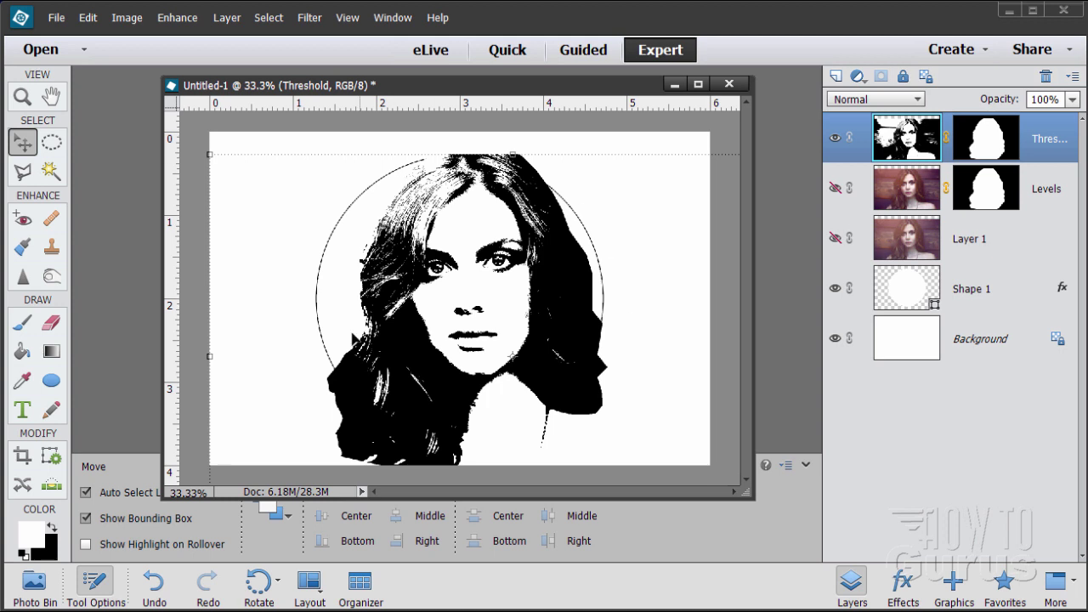
Step: Load the Shape 1 circle as a selection, target the Threshold layer's mask and invert the selection
{"action": "left_click", "coordinate": [916, 295], "text": "ctrl"}
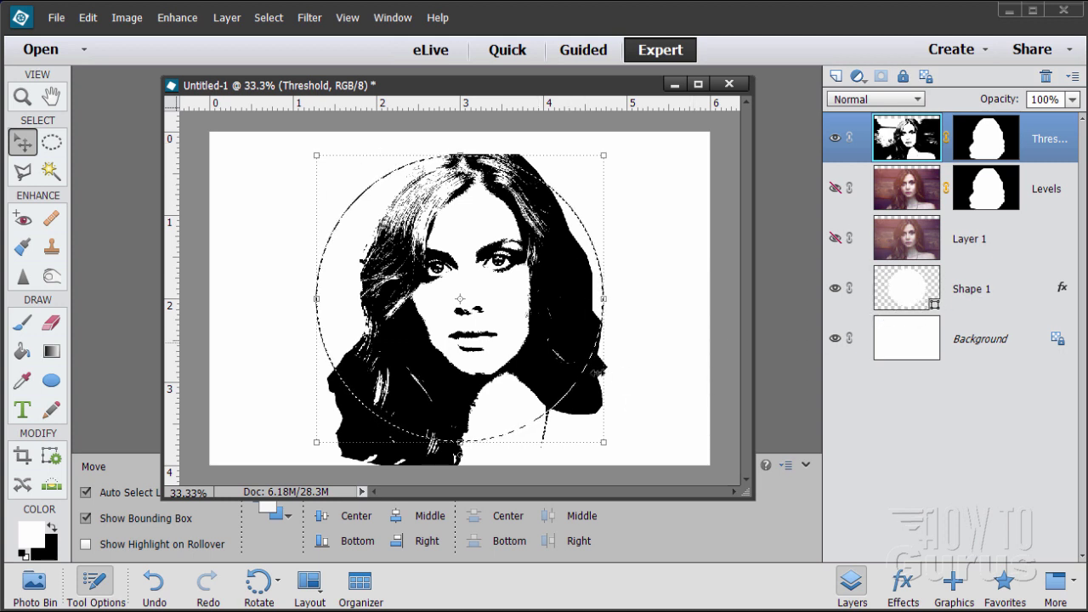
{"action": "left_click", "coordinate": [991, 150]}
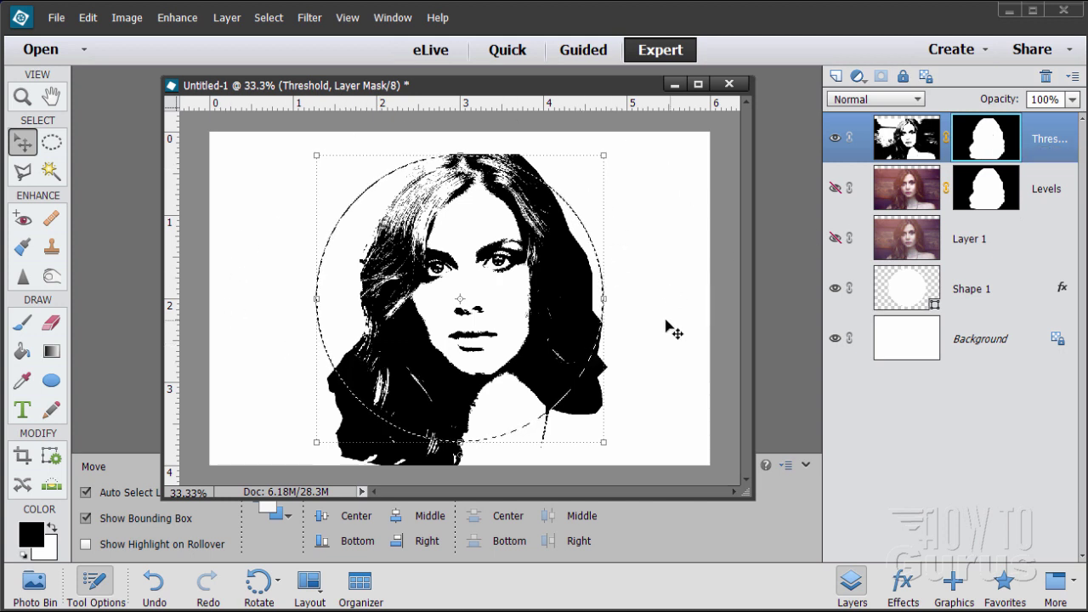
{"action": "left_click", "coordinate": [264, 17]}
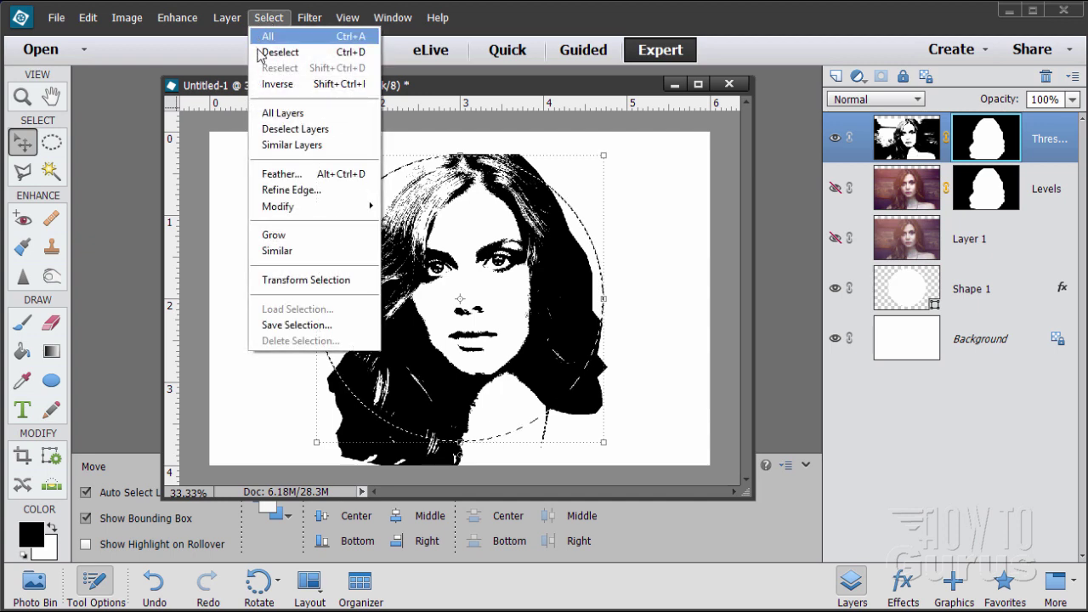
{"action": "left_click", "coordinate": [272, 84]}
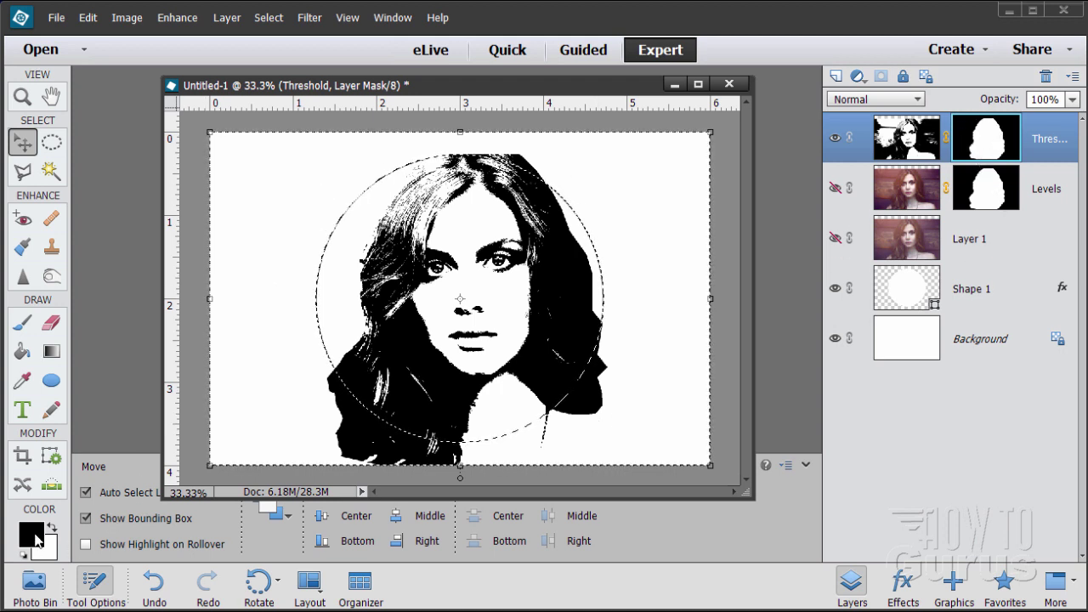
Step: Paint the Threshold mask black over the hair and shoulder areas outside the circle with a 205 px brush, and deselect
{"action": "left_click", "coordinate": [21, 327]}
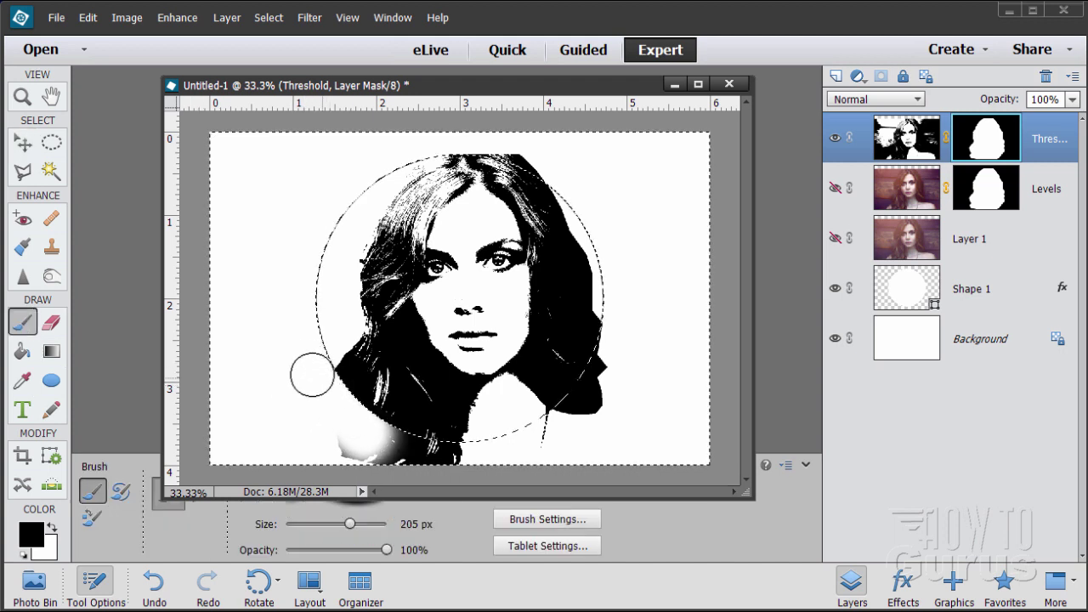
{"action": "mouse_move", "coordinate": [411, 444]}
{"action": "left_mouse_down"}
{"action": "mouse_move", "coordinate": [464, 451]}
{"action": "mouse_move", "coordinate": [552, 438]}
{"action": "mouse_move", "coordinate": [527, 432]}
{"action": "mouse_move", "coordinate": [526, 445]}
{"action": "mouse_move", "coordinate": [579, 411]}
{"action": "mouse_move", "coordinate": [605, 323]}
{"action": "mouse_move", "coordinate": [590, 364]}
{"action": "left_mouse_up"}
{"action": "left_click_drag", "start_coordinate": [600, 185], "coordinate": [504, 149]}
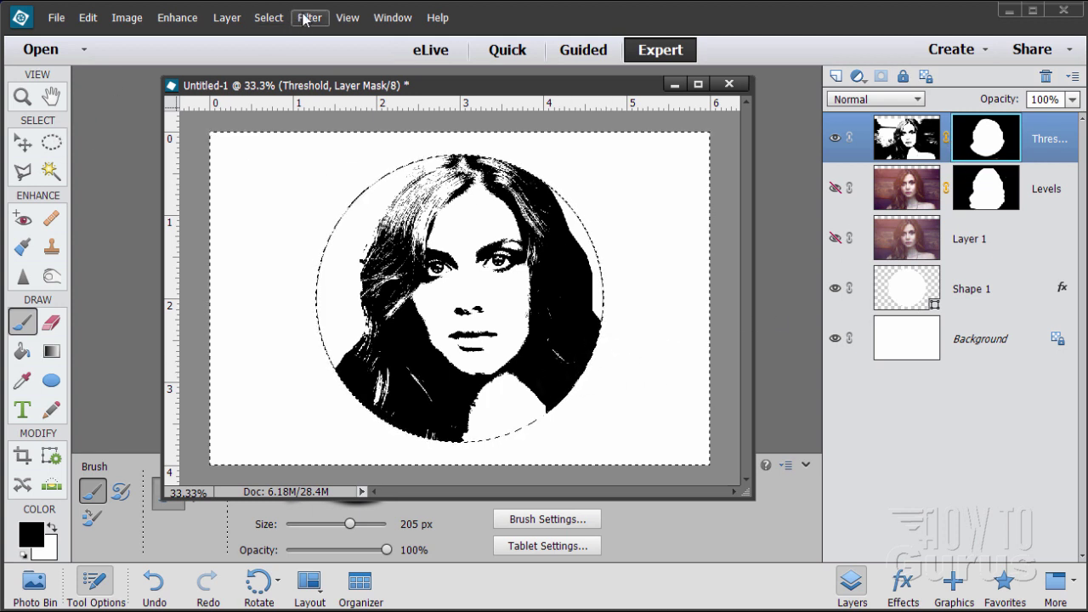
{"action": "left_click", "coordinate": [267, 17]}
{"action": "left_click", "coordinate": [274, 51]}
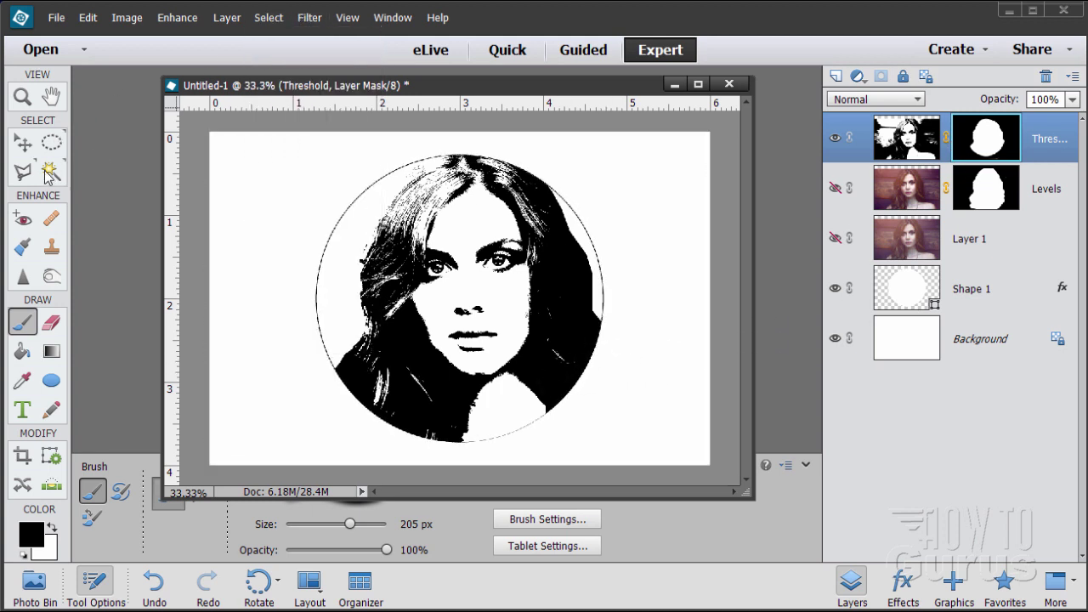
Step: Duplicate the Shape 1 layer and move the copy to the top of the layer stack
{"action": "left_click", "coordinate": [23, 145]}
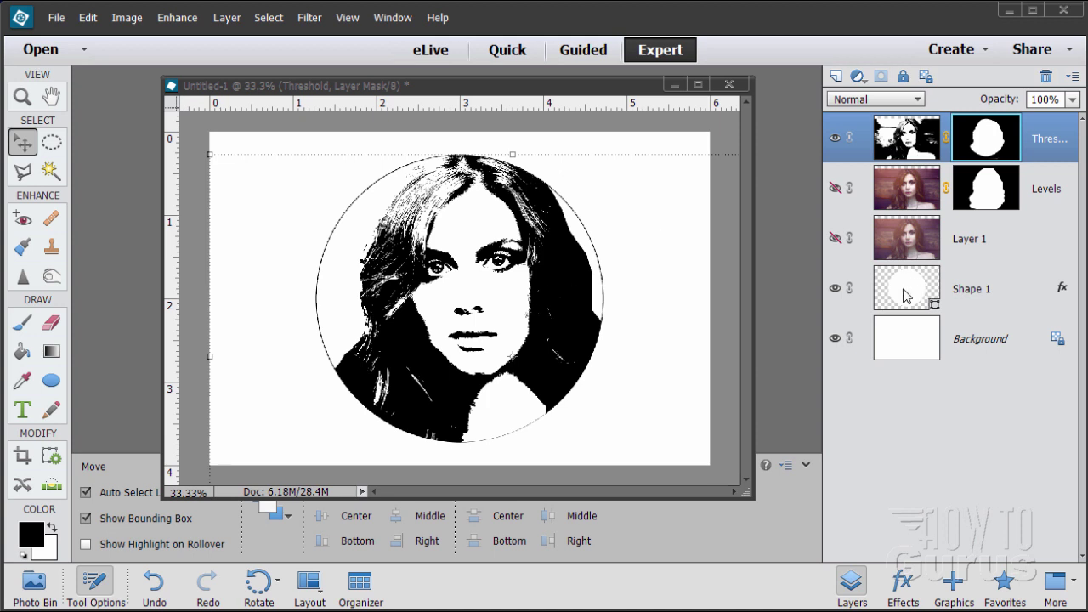
{"action": "left_click", "coordinate": [976, 299]}
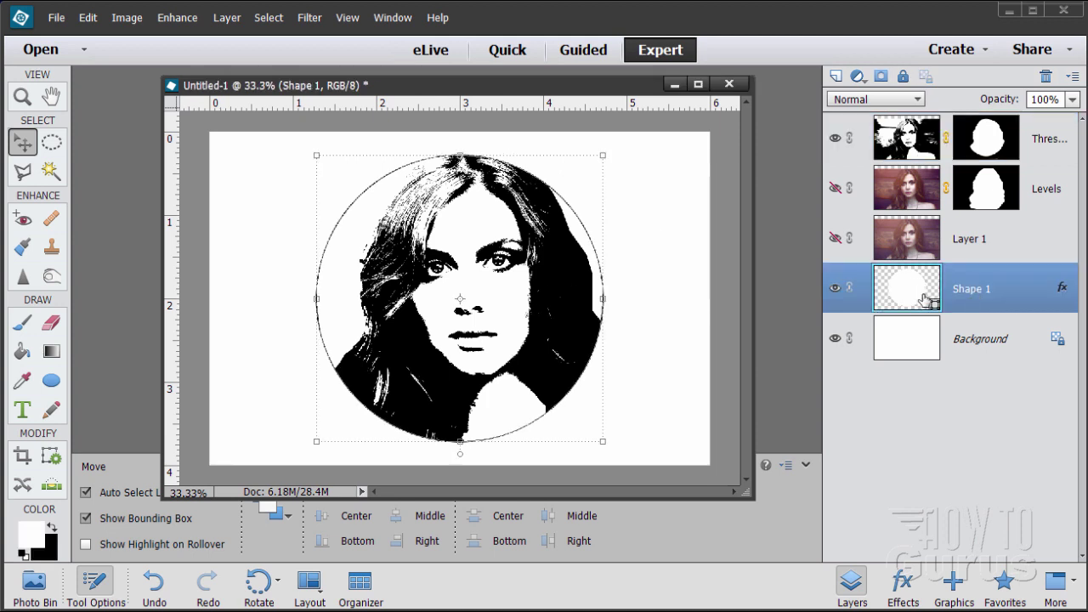
{"action": "left_click_drag", "start_coordinate": [910, 297], "coordinate": [837, 77]}
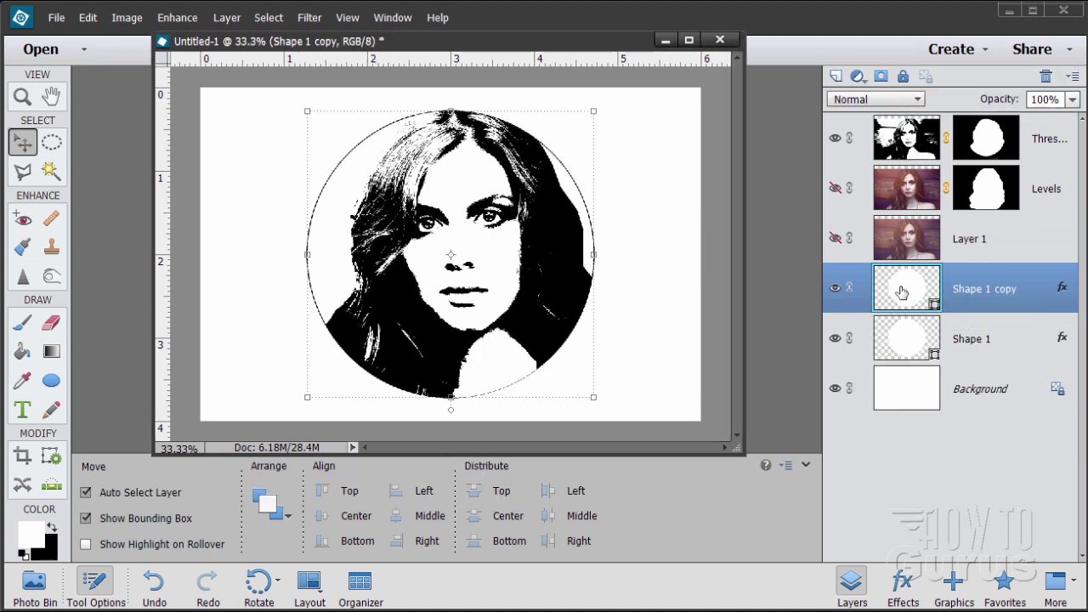
{"action": "left_click_drag", "start_coordinate": [971, 304], "coordinate": [967, 125]}
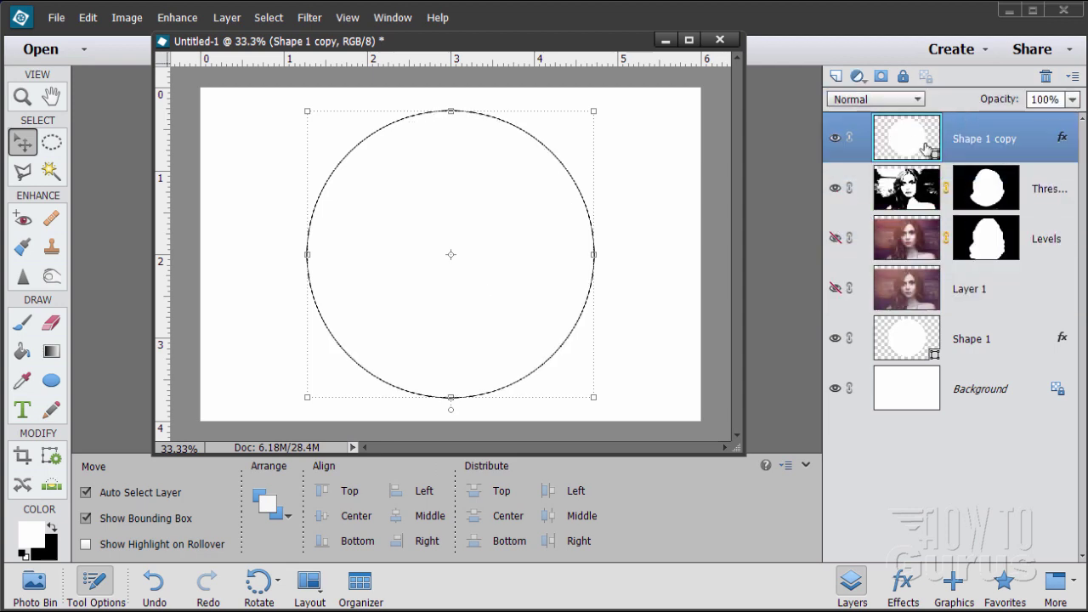
Step: Turn off the Stroke style on the Shape 1 copy layer and simplify the layer
{"action": "double_click", "coordinate": [1062, 139]}
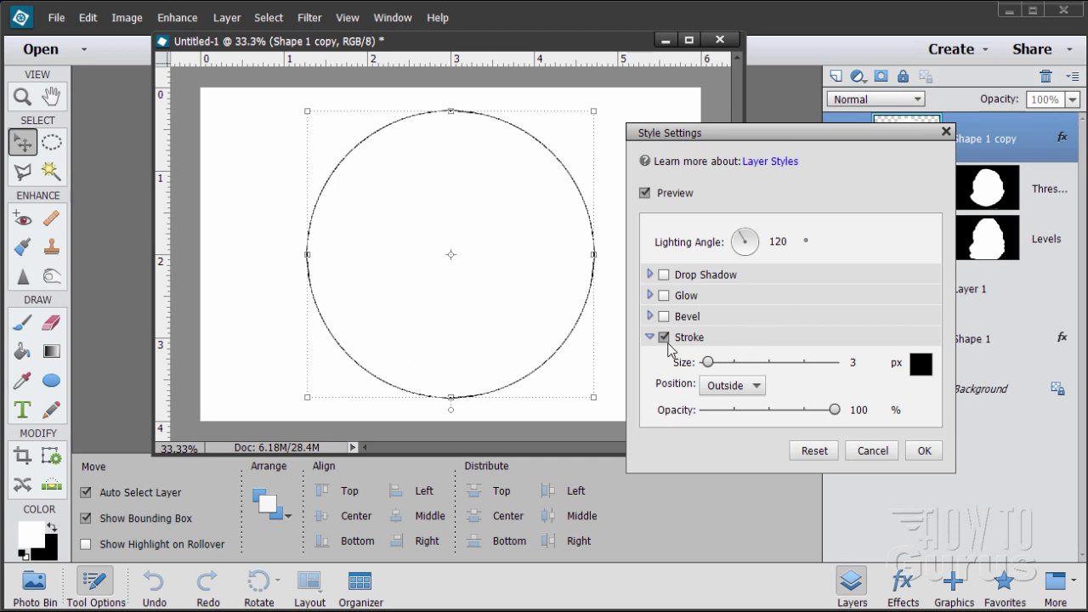
{"action": "left_click", "coordinate": [913, 450]}
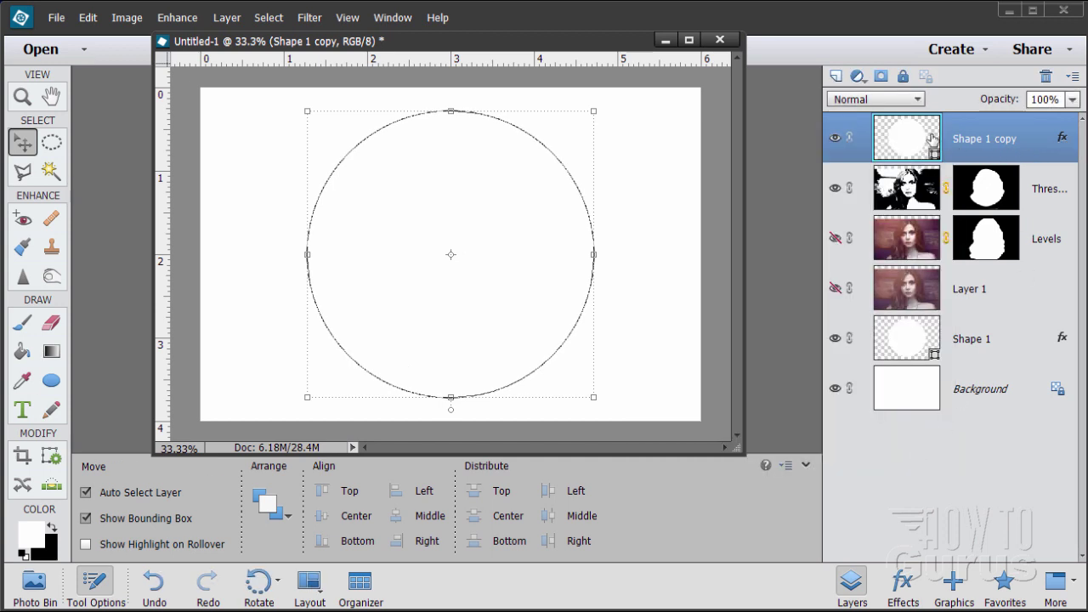
{"action": "right_click", "coordinate": [972, 155]}
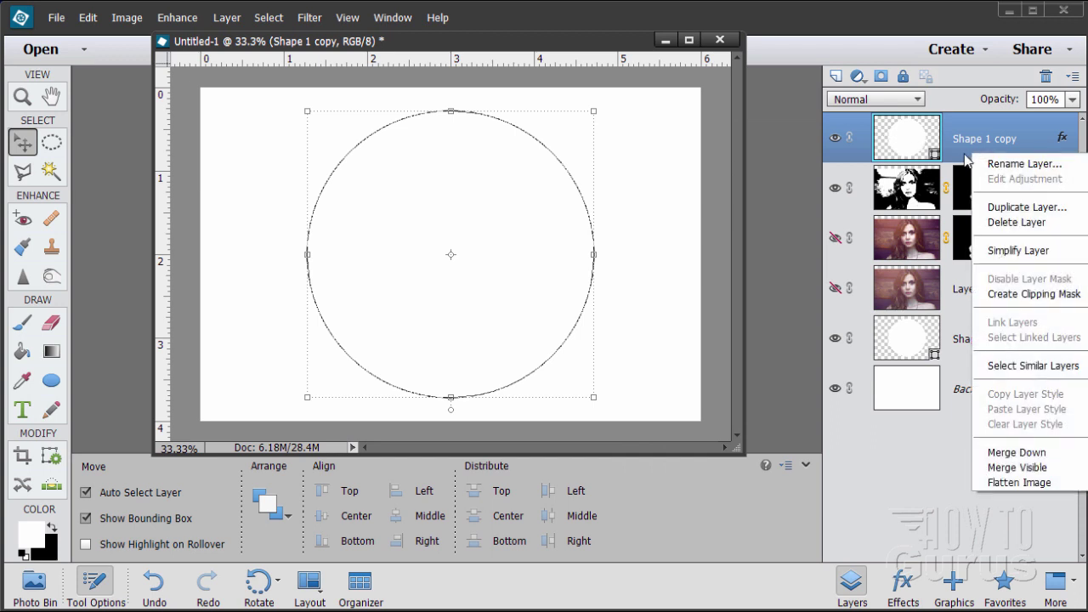
{"action": "left_click", "coordinate": [1018, 250]}
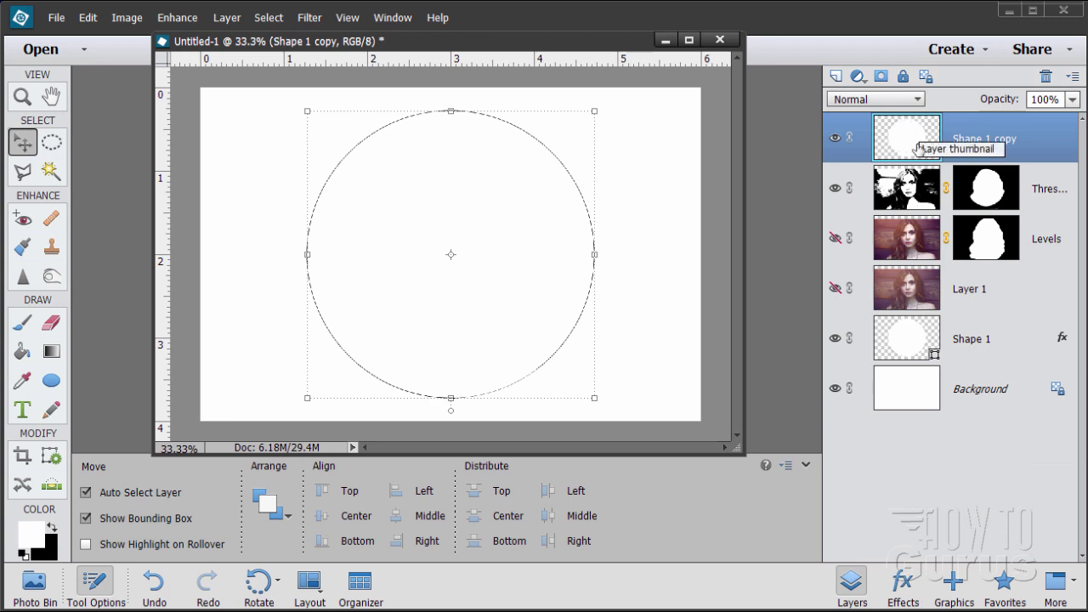
Step: Hide the original Shape 1 layer and the Background layer
{"action": "left_click", "coordinate": [835, 338]}
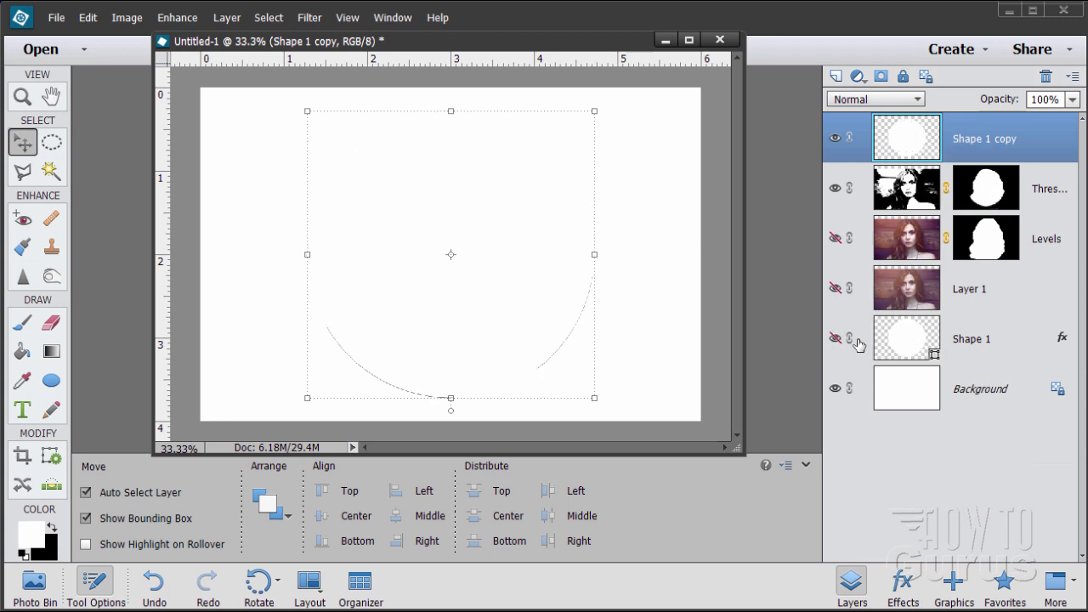
{"action": "left_click", "coordinate": [834, 389]}
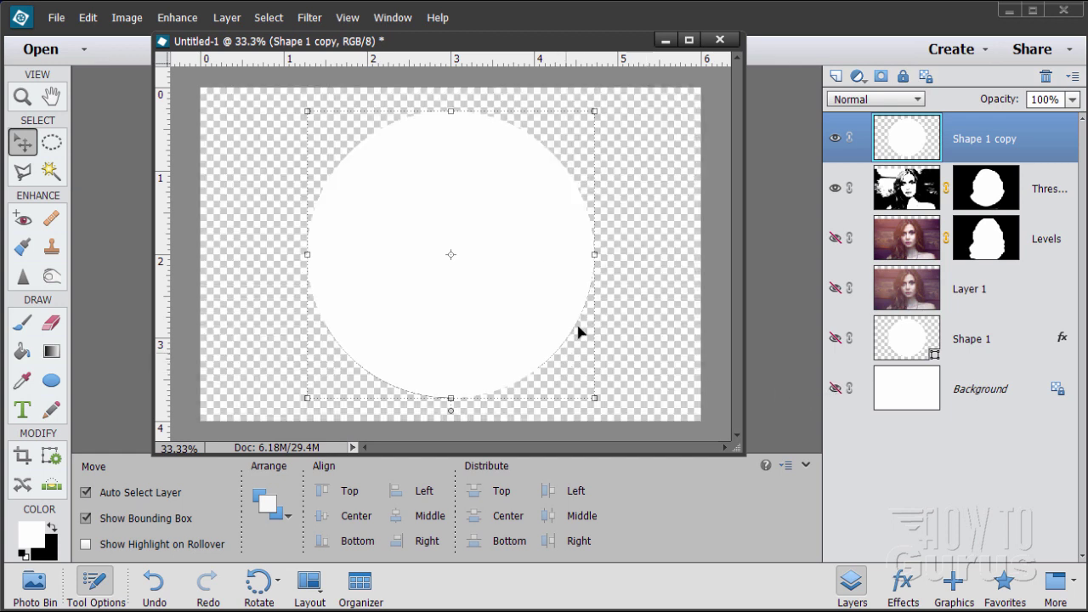
Step: Show the Background and Shape 1 layers, and load the Shape 1 copy circle as a selection
{"action": "left_click", "coordinate": [835, 389]}
{"action": "left_click", "coordinate": [835, 338]}
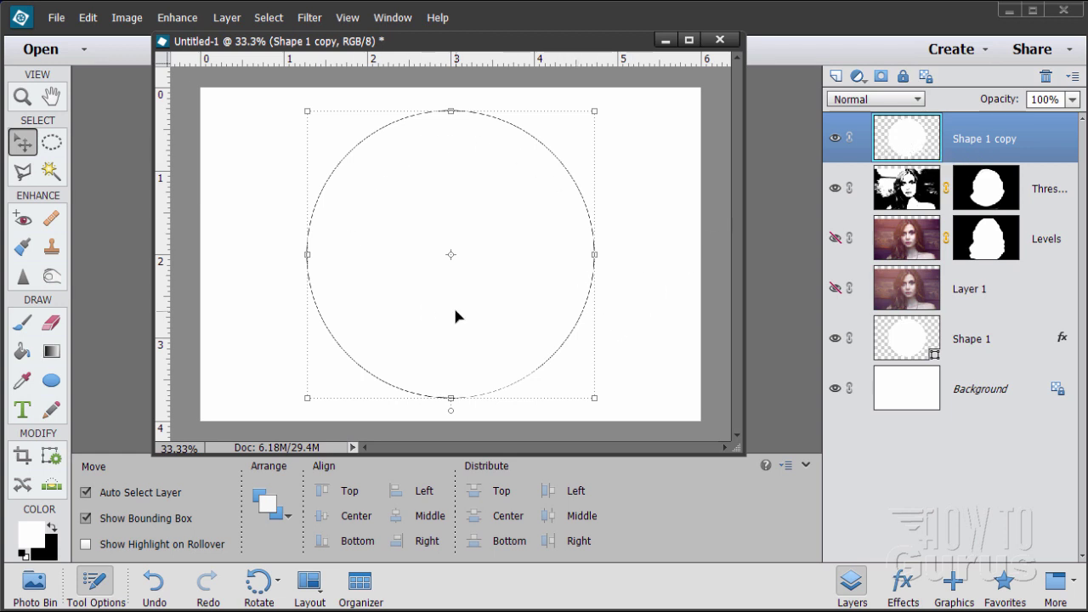
{"action": "left_click", "coordinate": [906, 146], "text": "ctrl"}
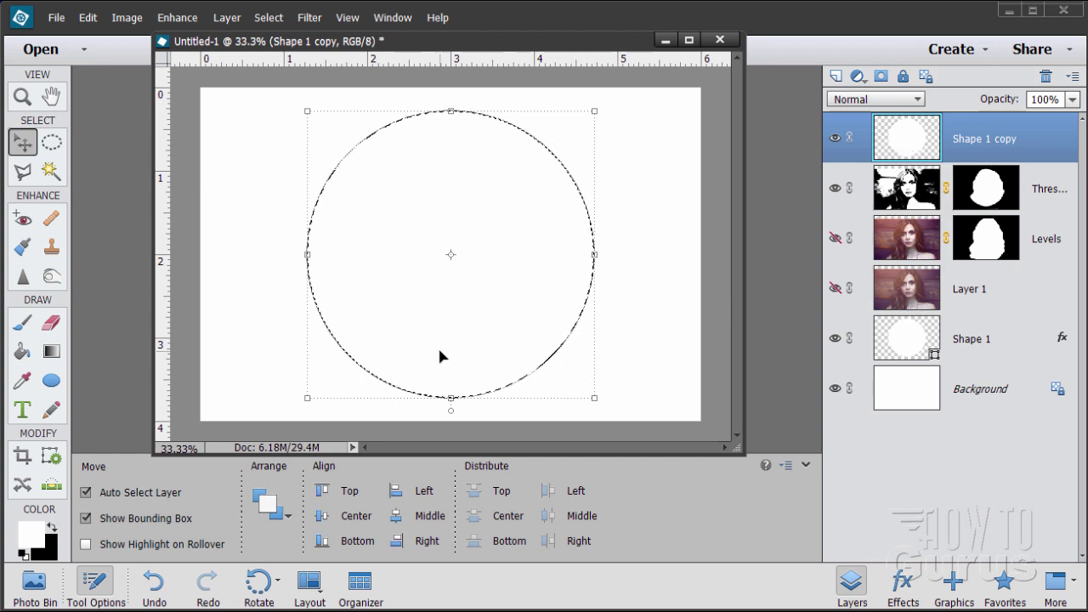
Step: Choose the Violet, Orange gradient from the Default presets for the Gradient tool
{"action": "left_click", "coordinate": [54, 354]}
{"action": "left_click", "coordinate": [107, 502]}
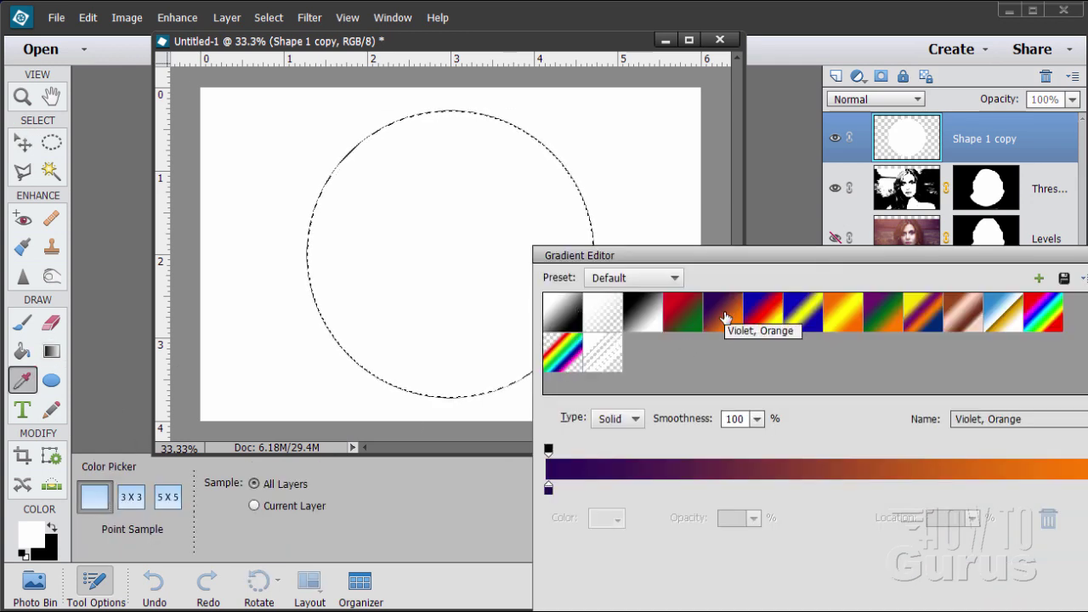
{"action": "left_click", "coordinate": [637, 277]}
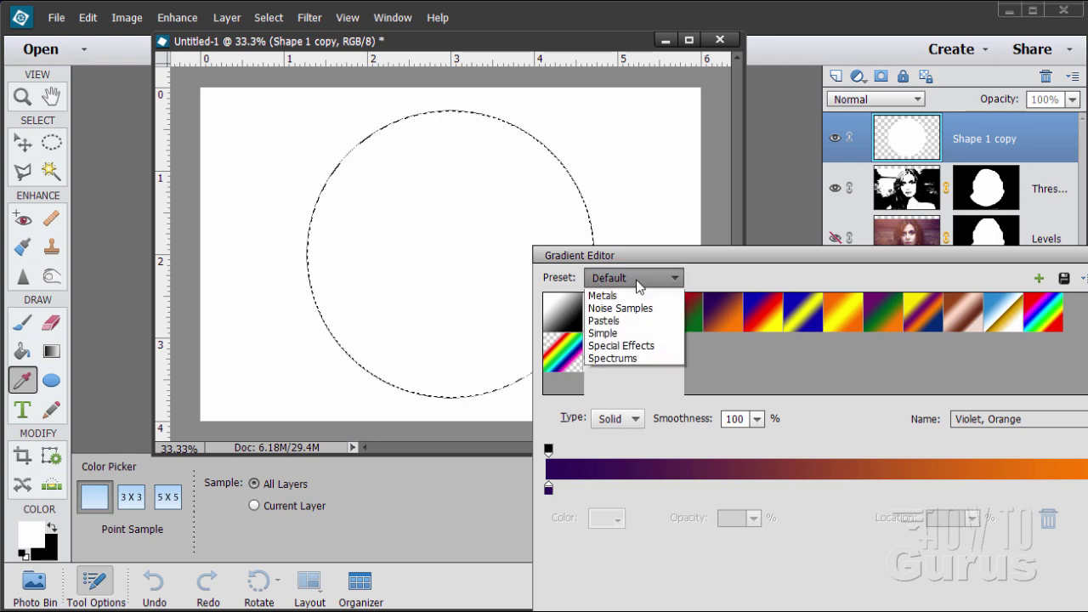
{"action": "left_click", "coordinate": [628, 278]}
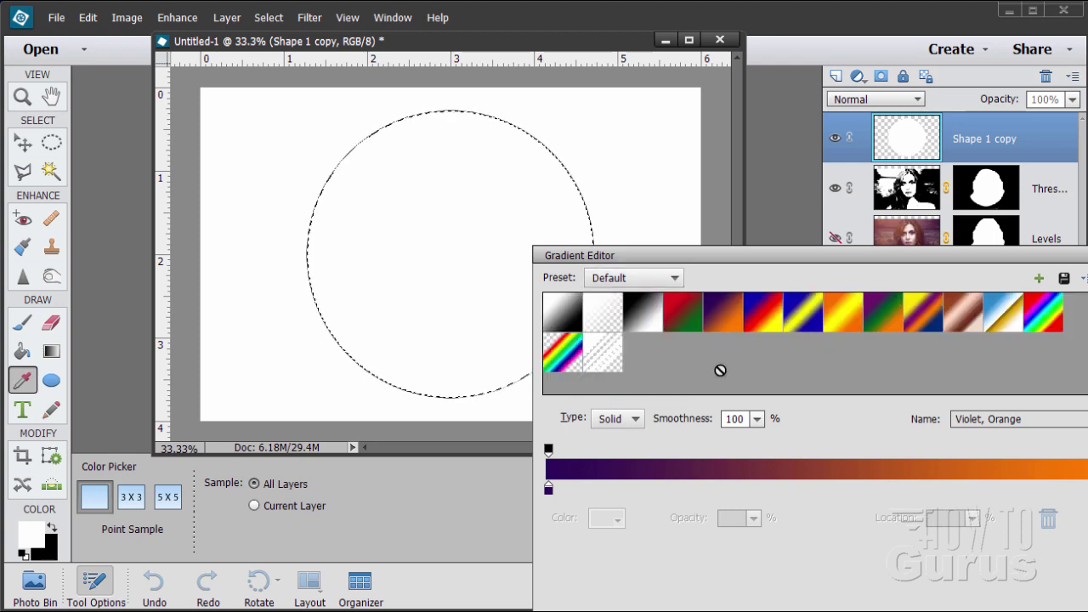
{"action": "key", "text": "Return"}
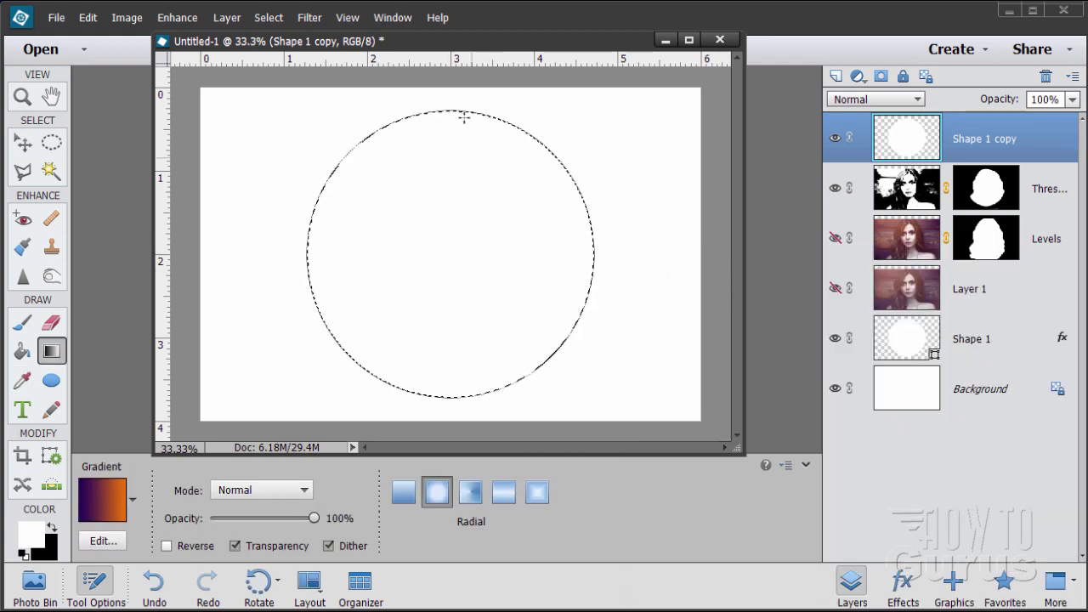
Step: Show the guides and fill the selected circle with a radial violet-to-orange gradient running from its upper left to its lower right edge
{"action": "left_click", "coordinate": [348, 17]}
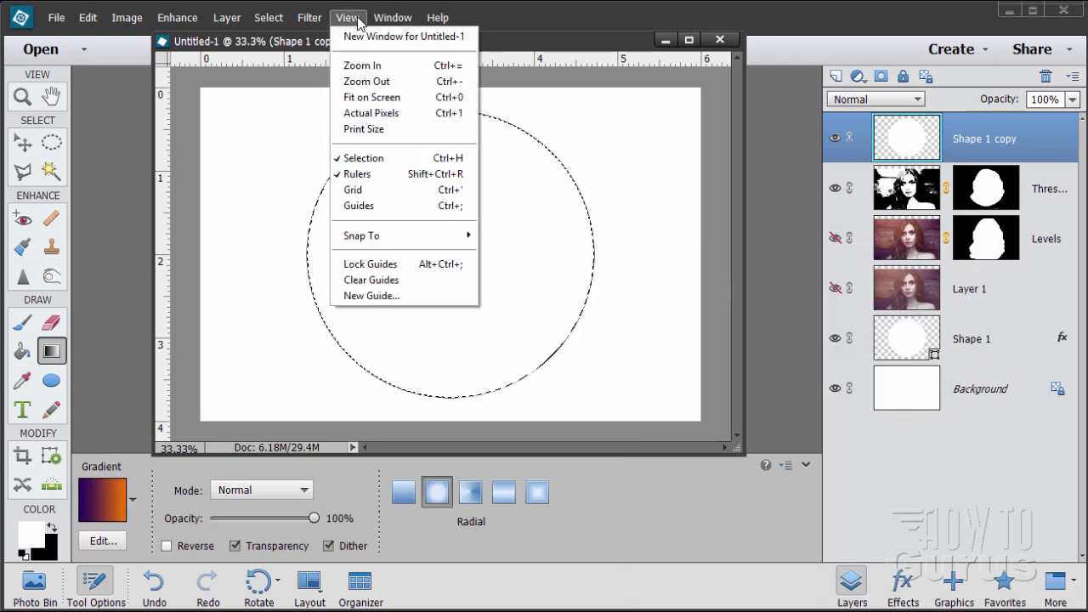
{"action": "left_click", "coordinate": [357, 205]}
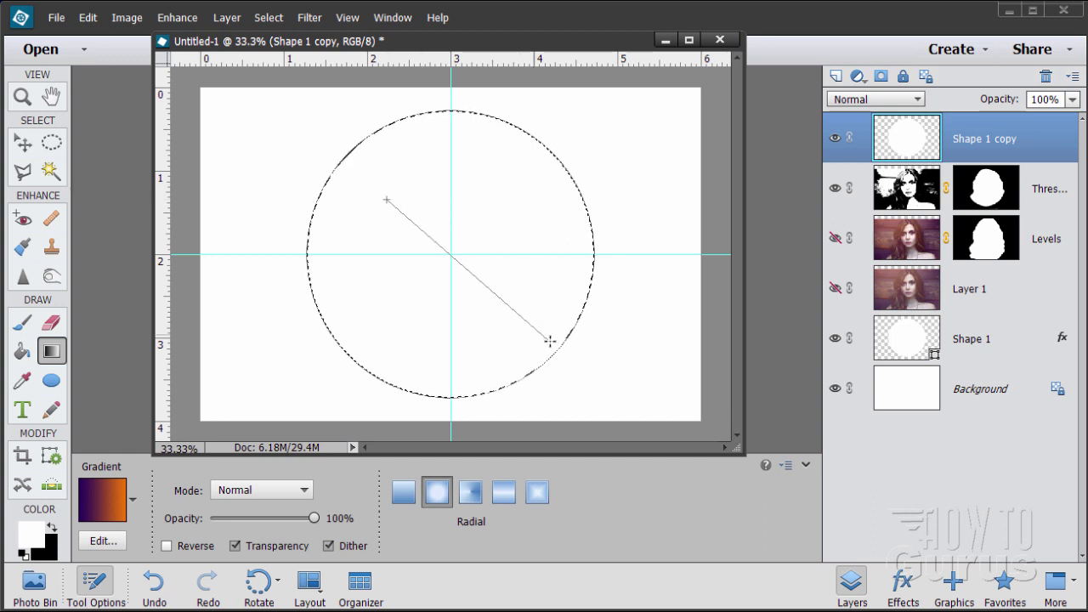
{"action": "left_click_drag", "start_coordinate": [559, 351], "coordinate": [559, 351]}
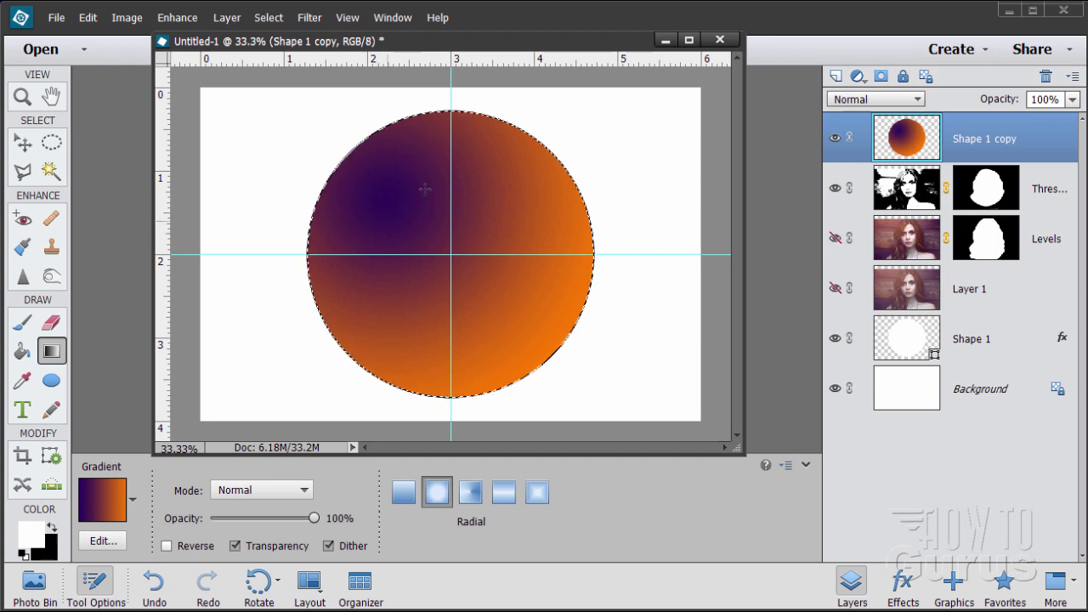
Step: Refill the circle with the radial gradient reversed, running from its upper left to its lower right edge, and hide the guides
{"action": "left_click", "coordinate": [166, 545]}
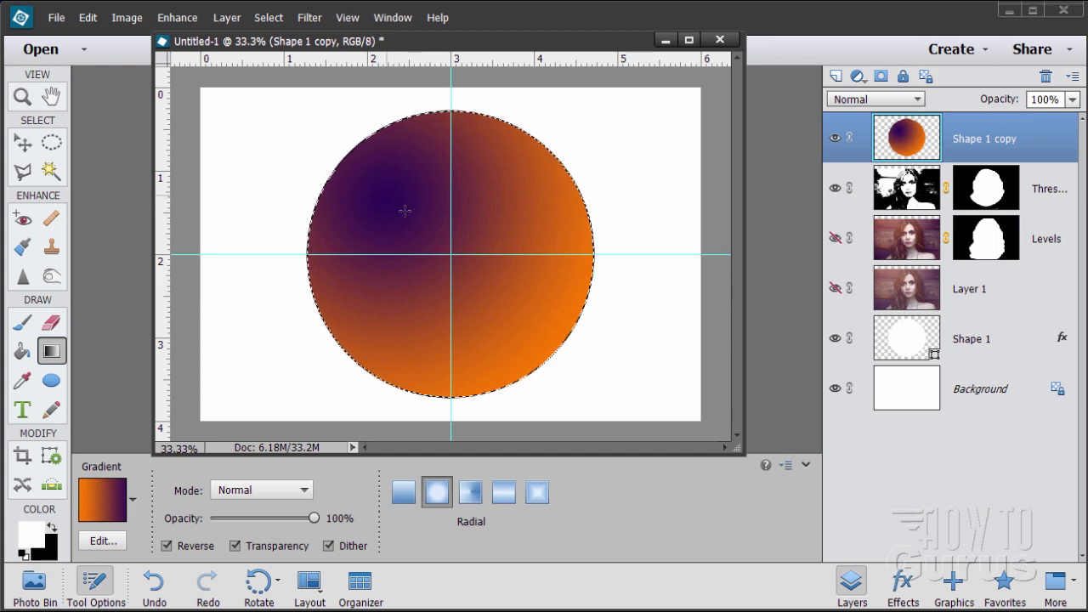
{"action": "left_click_drag", "start_coordinate": [386, 195], "coordinate": [549, 358]}
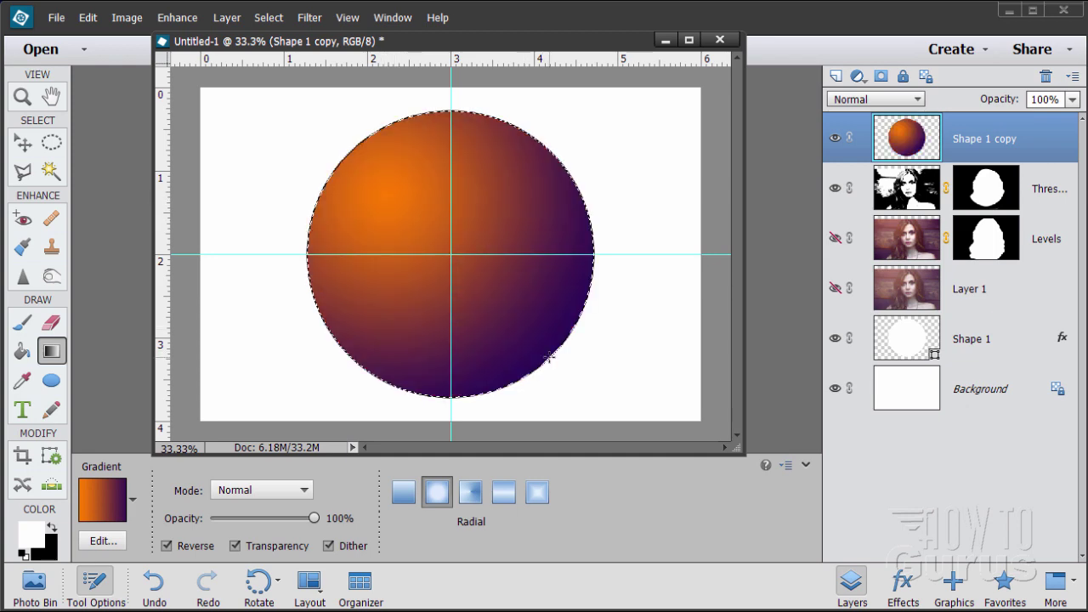
{"action": "left_click", "coordinate": [344, 23]}
{"action": "left_click", "coordinate": [349, 204]}
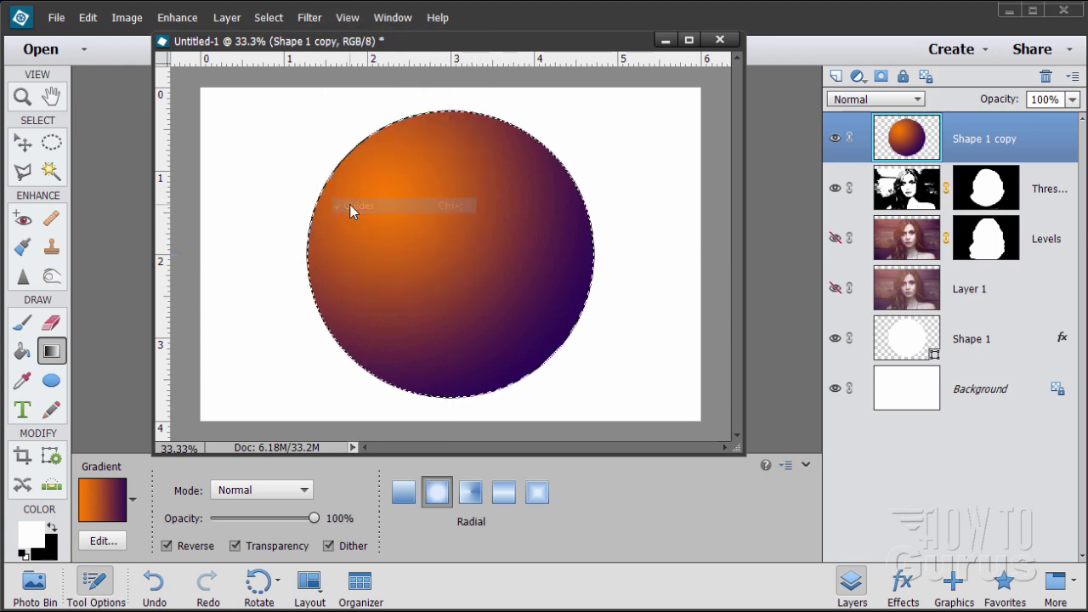
Step: Deselect the circle and set the Shape 1 copy layer's blend mode to Linear Dodge (Add)
{"action": "left_click", "coordinate": [268, 17]}
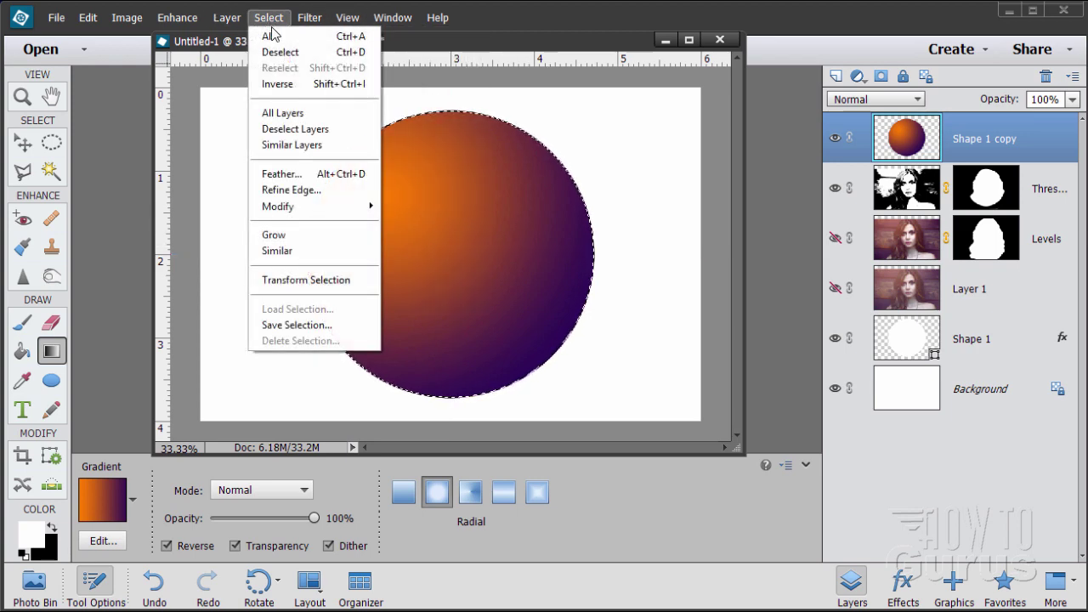
{"action": "left_click", "coordinate": [281, 52]}
{"action": "left_click_drag", "start_coordinate": [485, 47], "coordinate": [476, 67]}
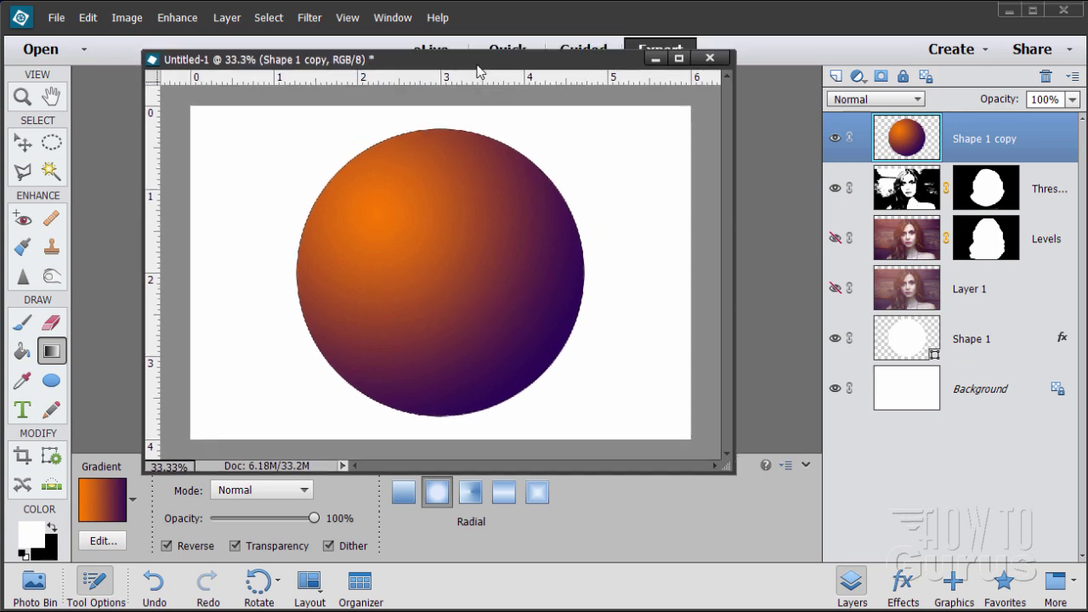
{"action": "left_click", "coordinate": [26, 144]}
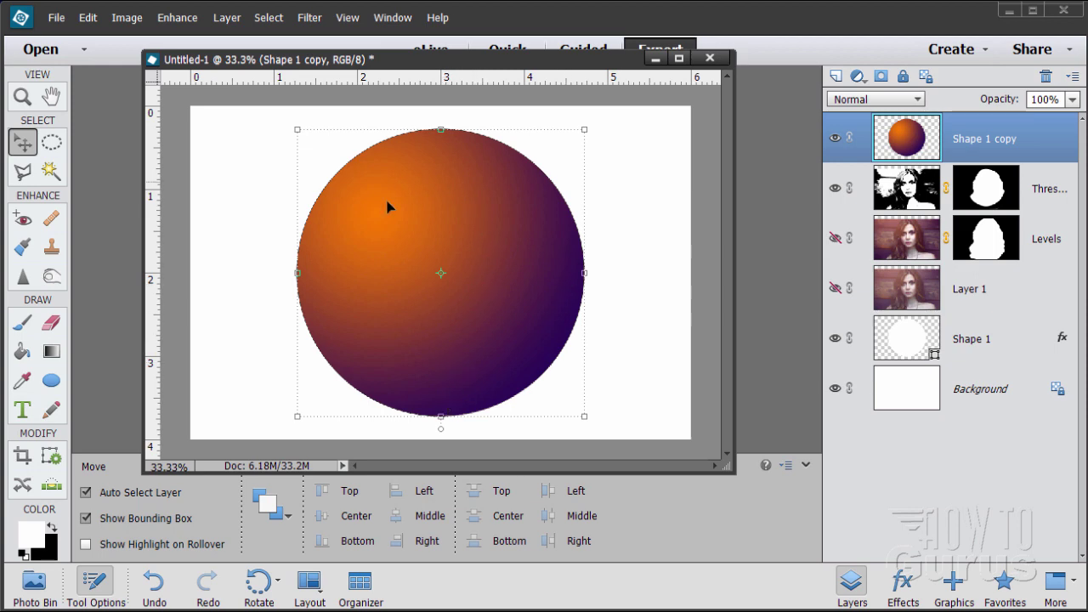
{"action": "left_click", "coordinate": [884, 100]}
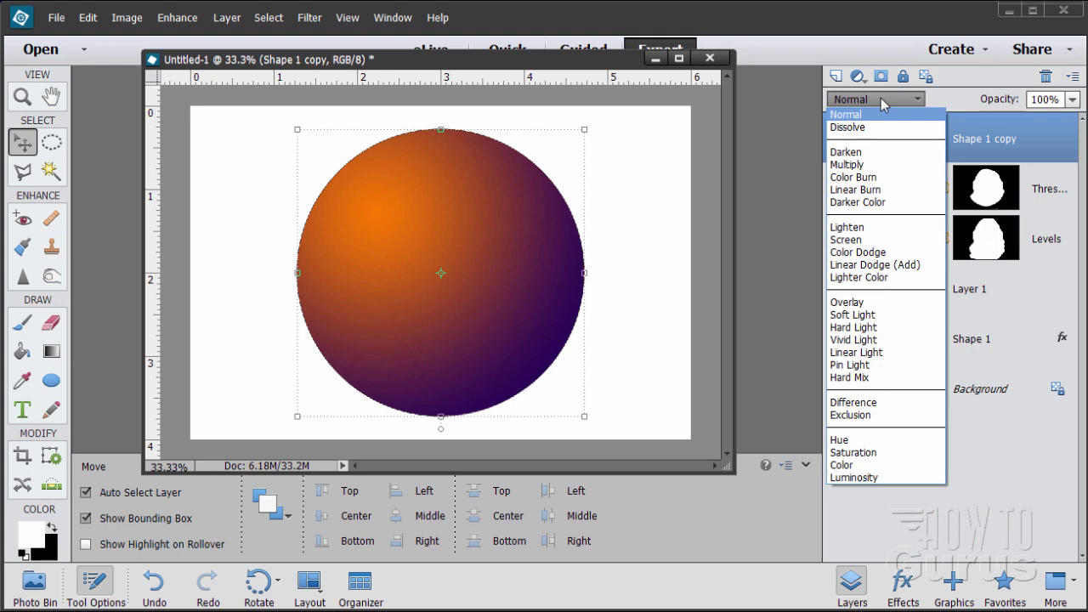
{"action": "left_click", "coordinate": [859, 265]}
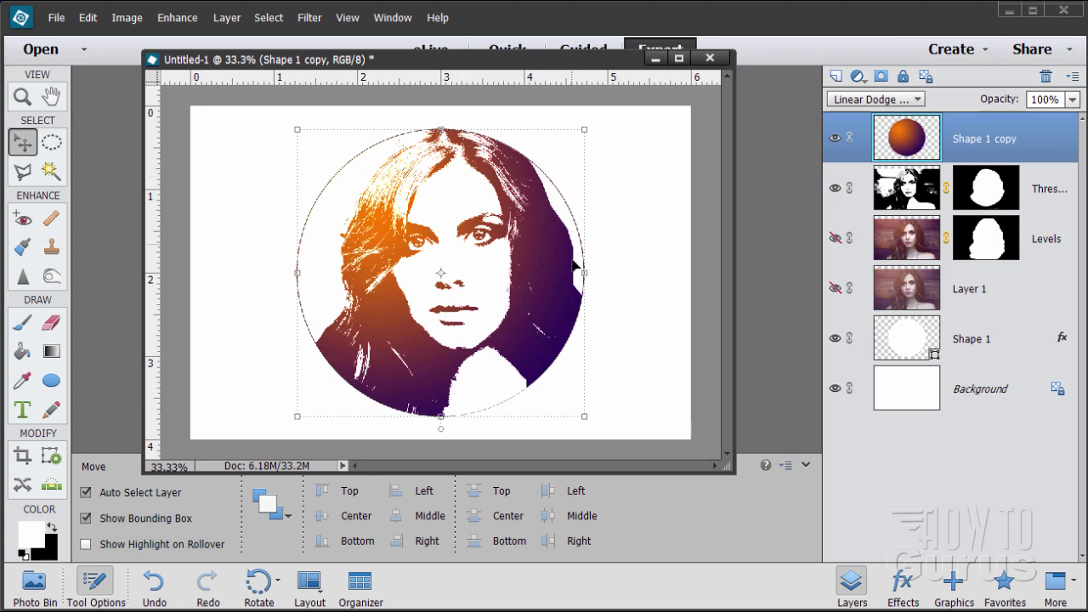
Step: Duplicate the Shape 1 layer and move the duplicate directly below the Shape 1 copy layer
{"action": "left_click", "coordinate": [905, 344]}
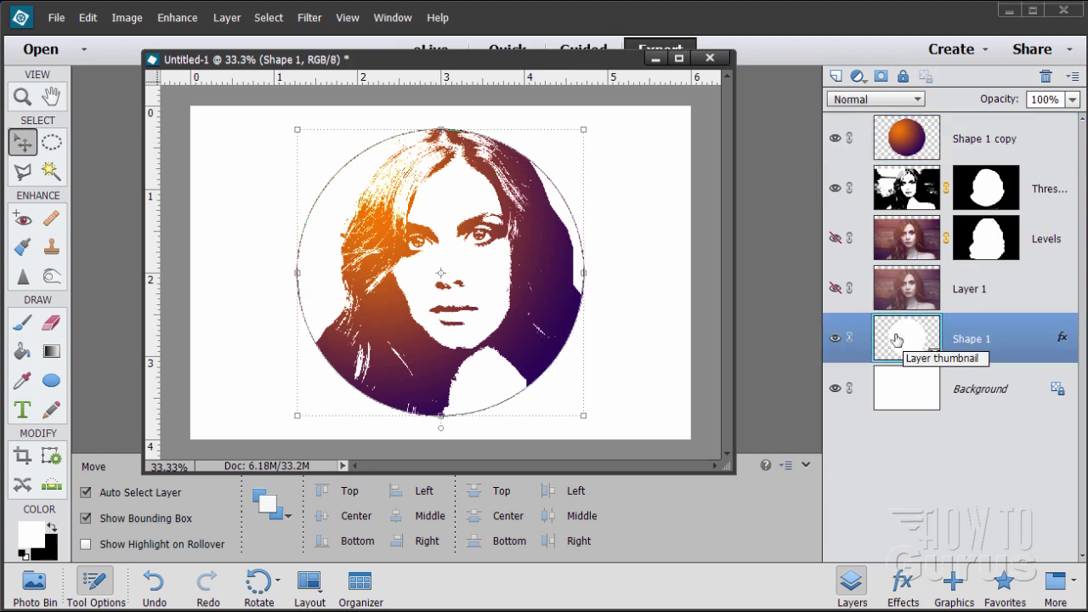
{"action": "left_click_drag", "start_coordinate": [900, 340], "coordinate": [837, 77]}
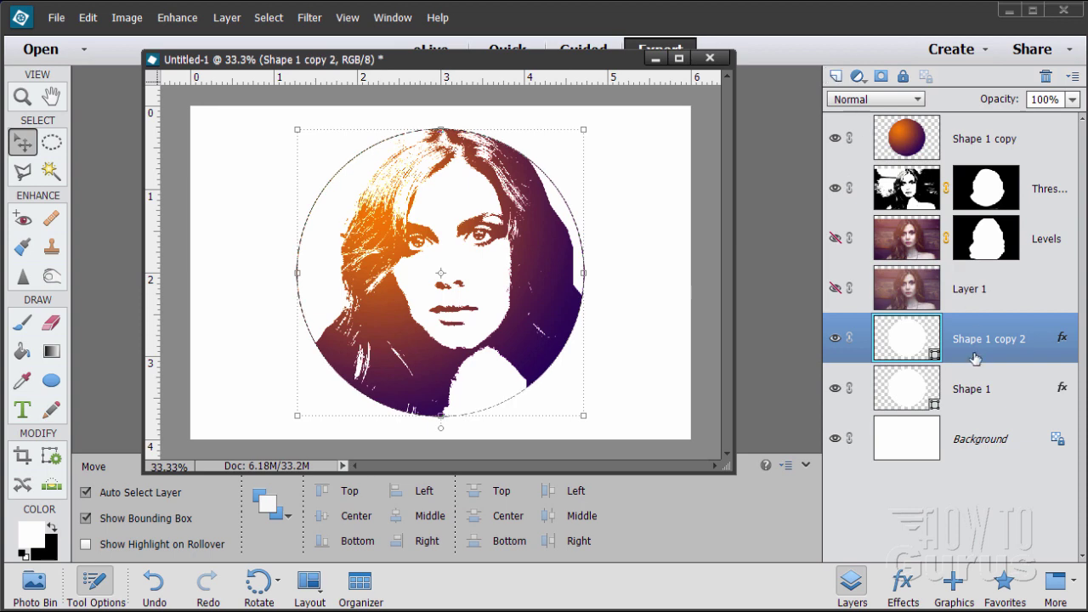
{"action": "left_click_drag", "start_coordinate": [915, 330], "coordinate": [900, 170]}
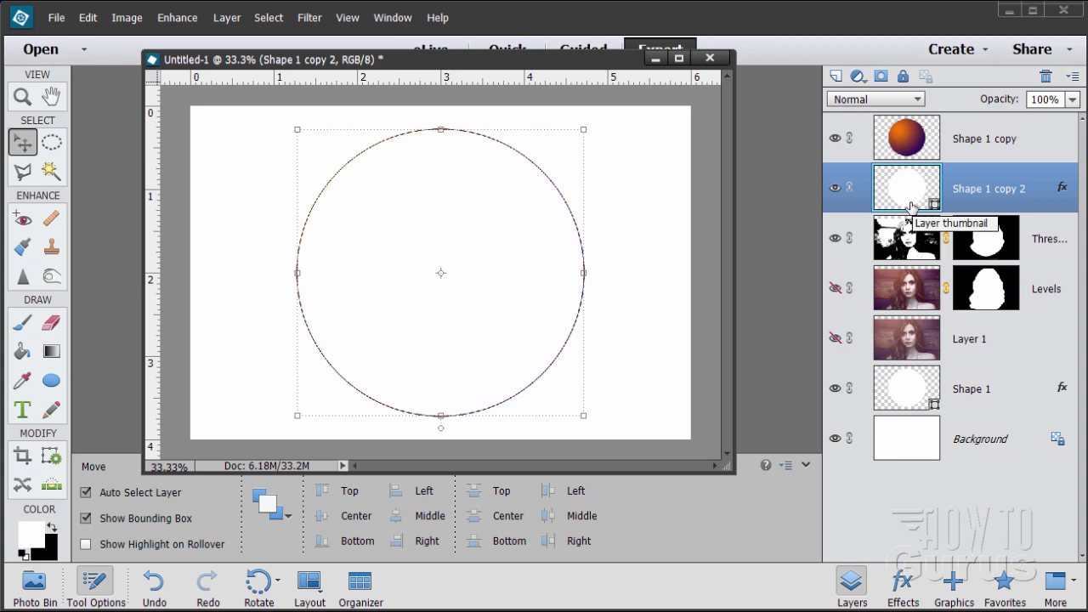
Step: Set the Shape 1 copy 2 layer's Stroke to Inside position and 21 px size, and simplify the layer
{"action": "double_click", "coordinate": [1062, 189]}
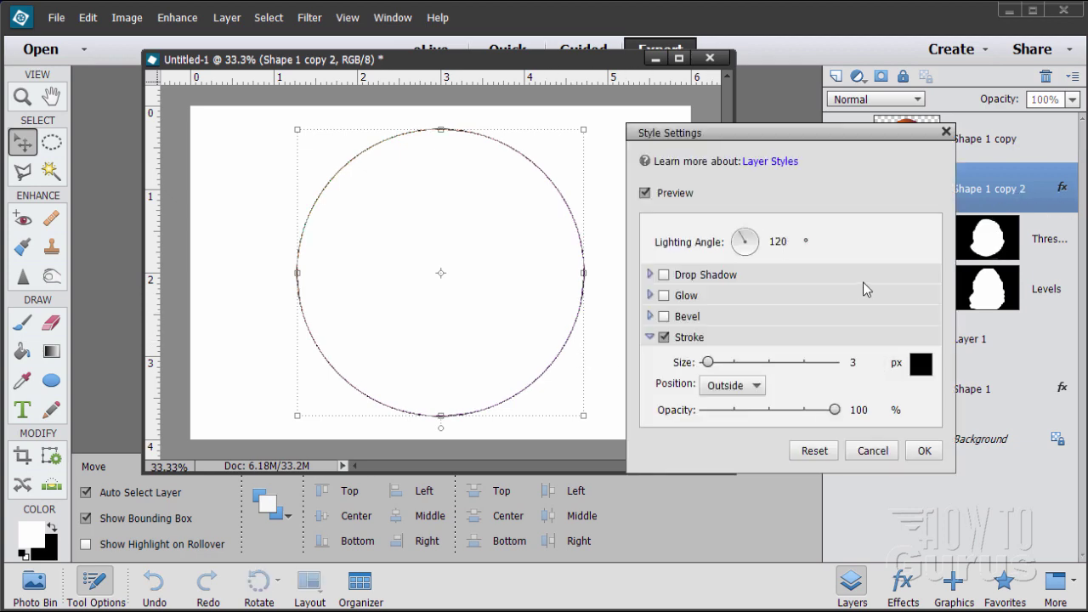
{"action": "left_click", "coordinate": [720, 387]}
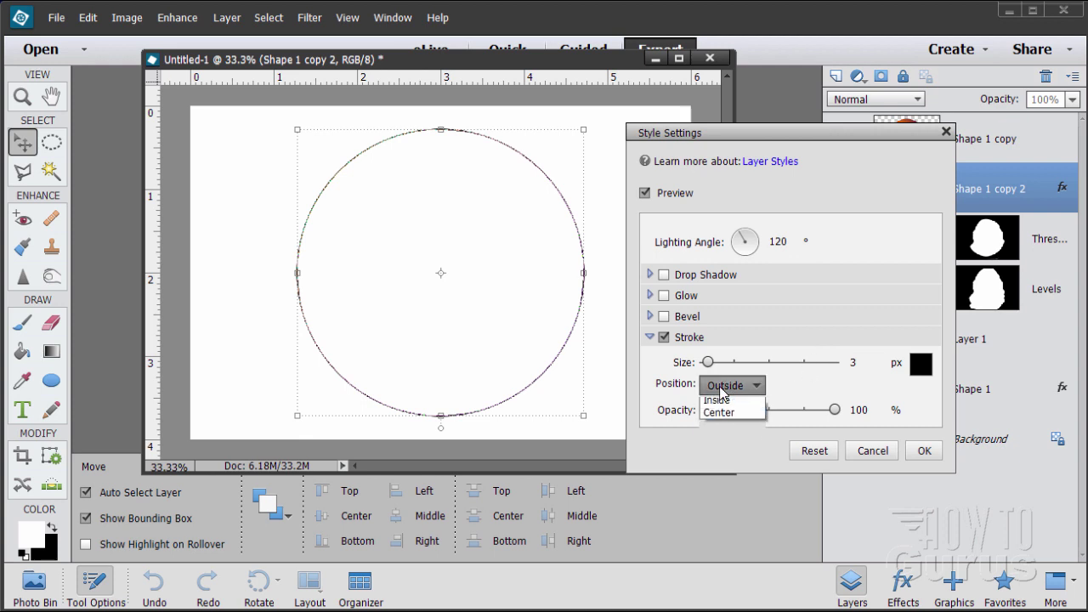
{"action": "left_click", "coordinate": [717, 415]}
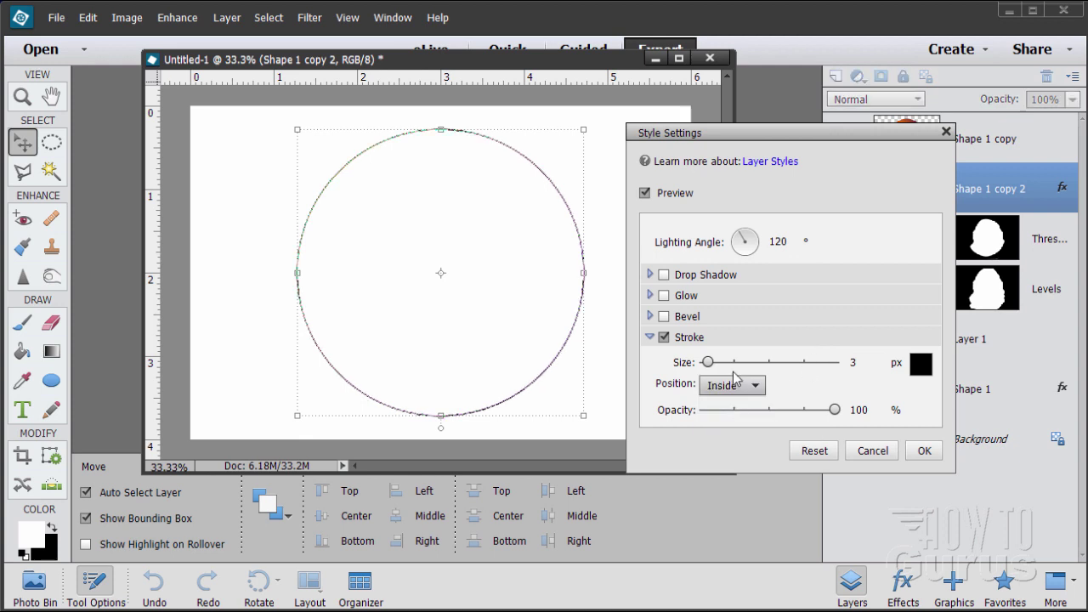
{"action": "left_click_drag", "start_coordinate": [708, 362], "coordinate": [717, 362]}
{"action": "left_click_drag", "start_coordinate": [867, 139], "coordinate": [872, 166]}
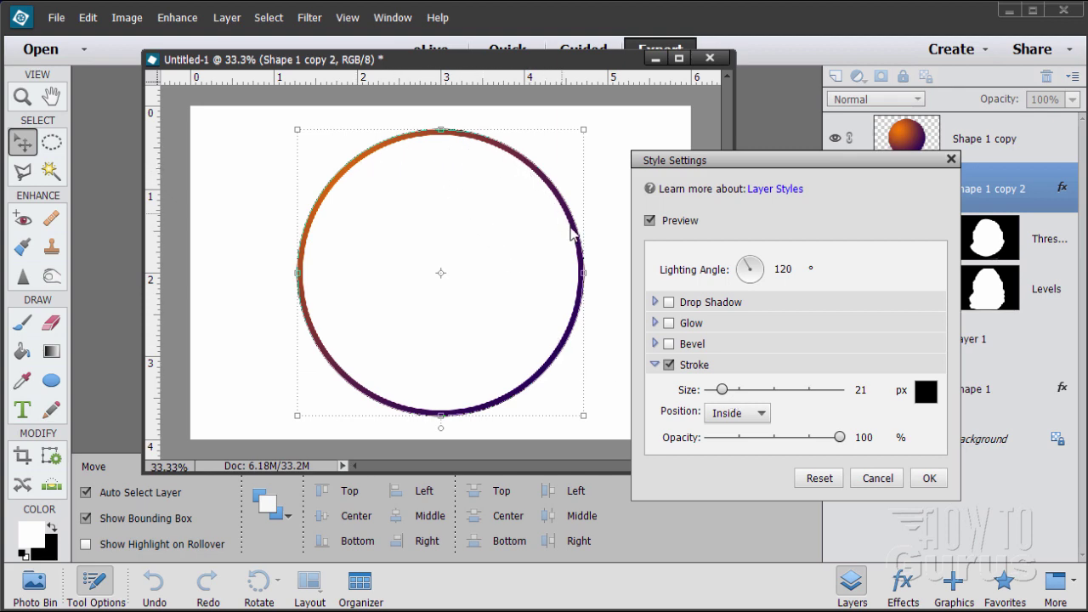
{"action": "left_click", "coordinate": [929, 478]}
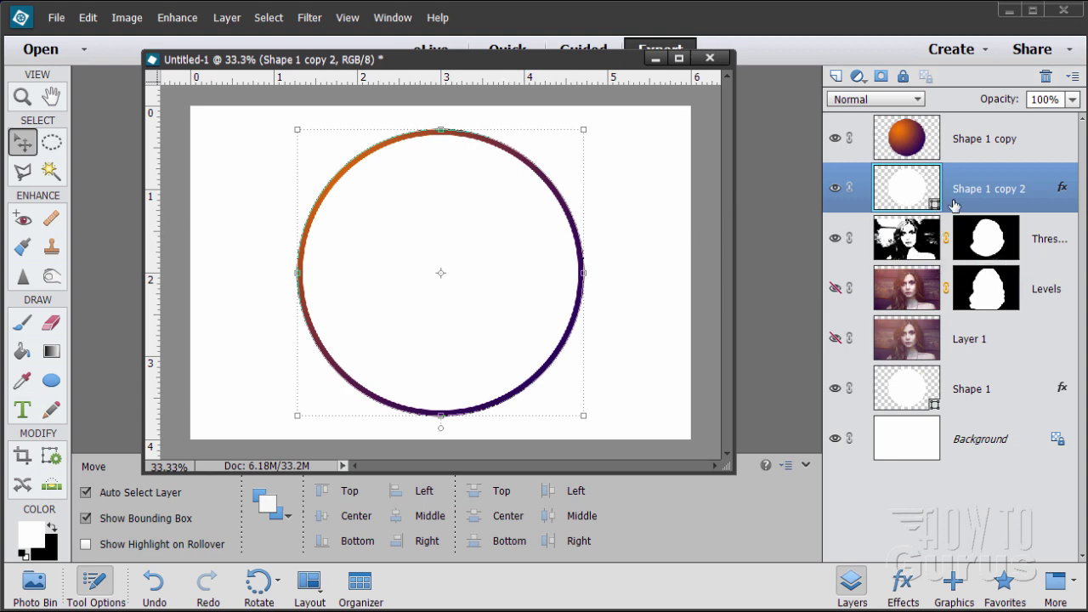
{"action": "right_click", "coordinate": [990, 197]}
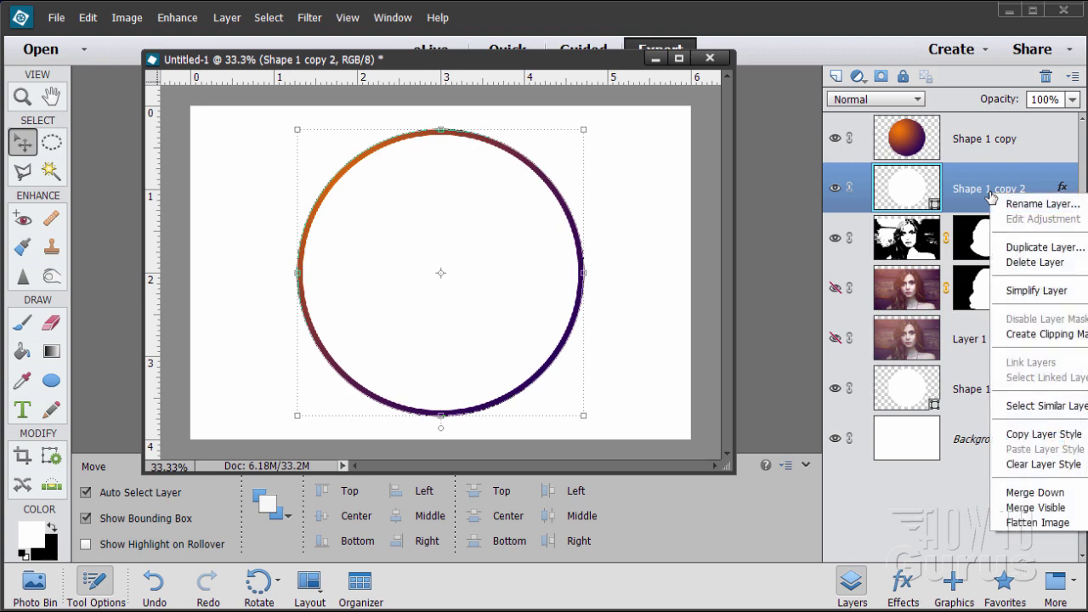
{"action": "left_click", "coordinate": [1009, 290]}
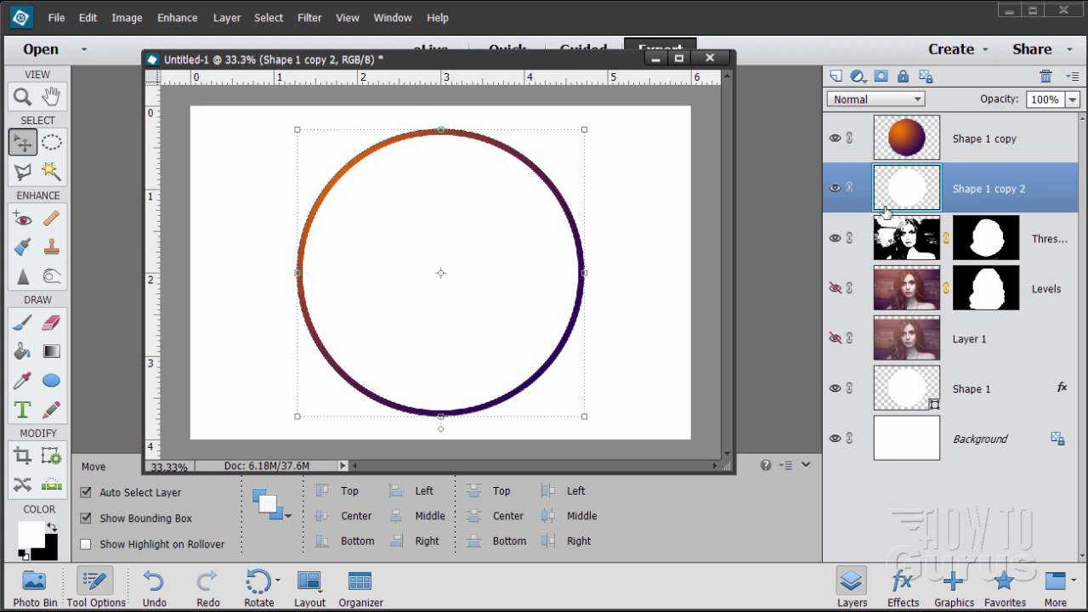
Step: Select the white interior of the Shape 1 copy 2 circle with the Magic Wand, delete it, and deselect
{"action": "left_click", "coordinate": [53, 174]}
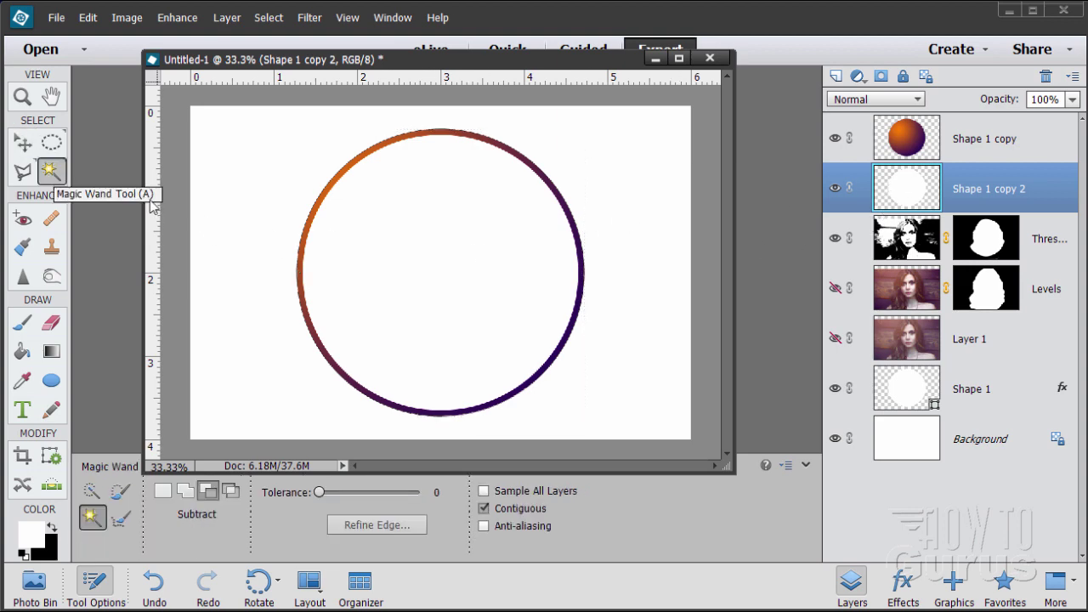
{"action": "left_click", "coordinate": [453, 282]}
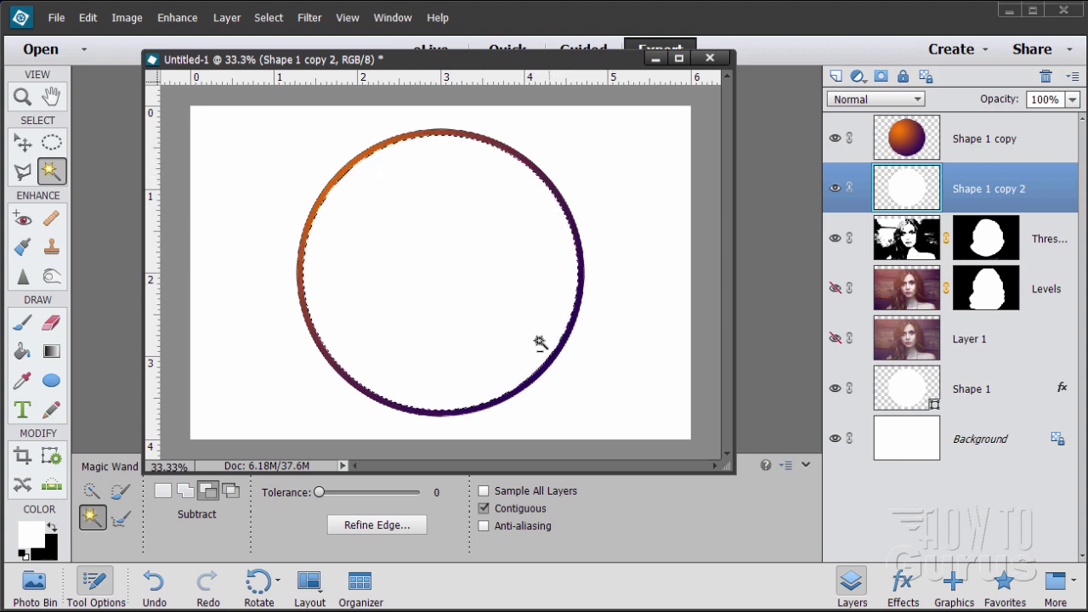
{"action": "key", "text": "Delete"}
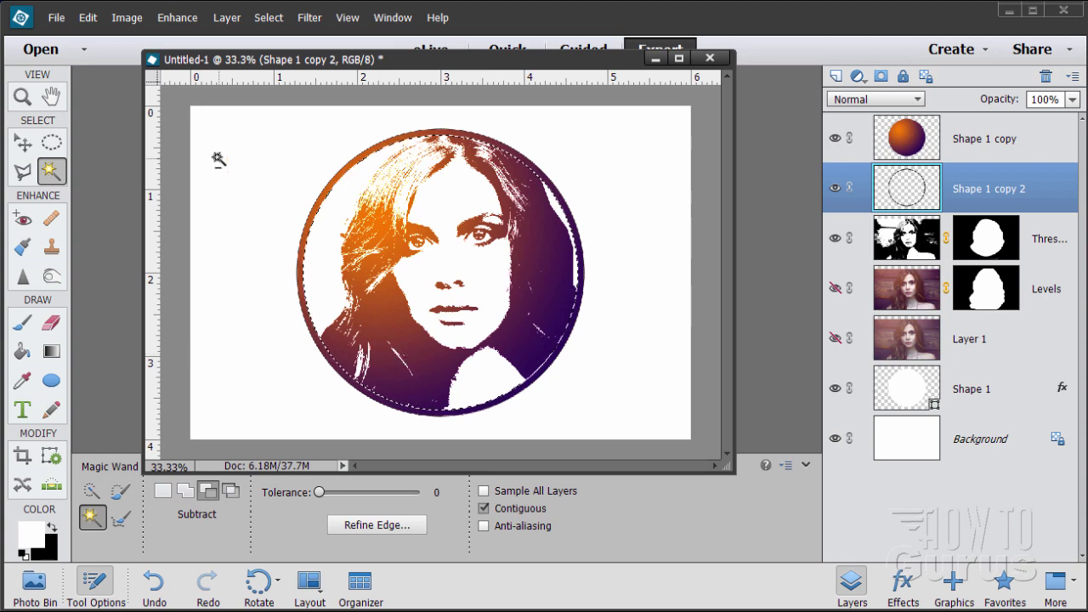
{"action": "left_click", "coordinate": [271, 17]}
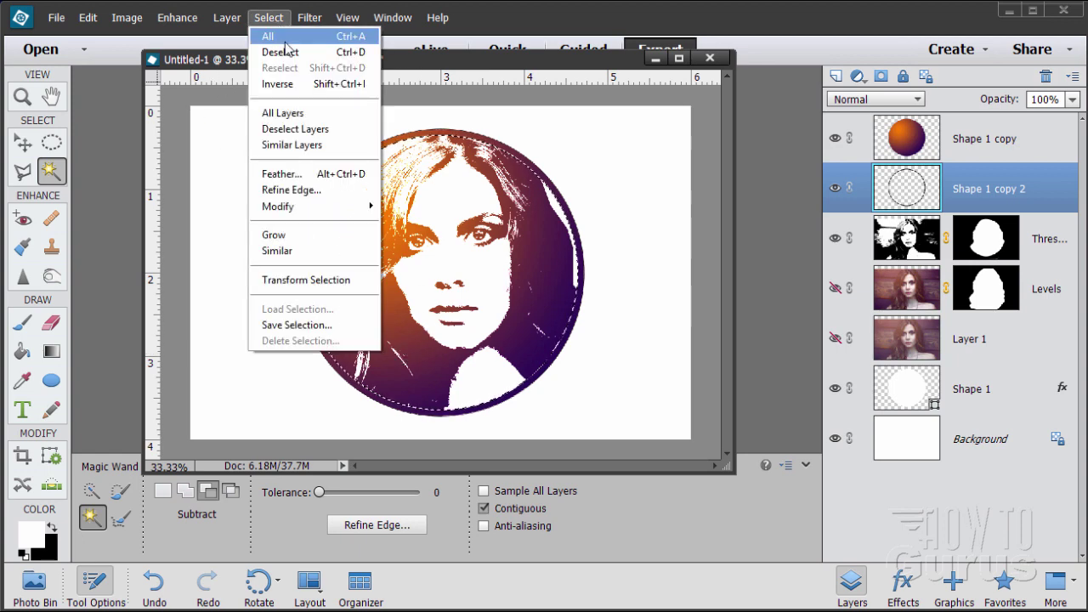
{"action": "left_click", "coordinate": [287, 53]}
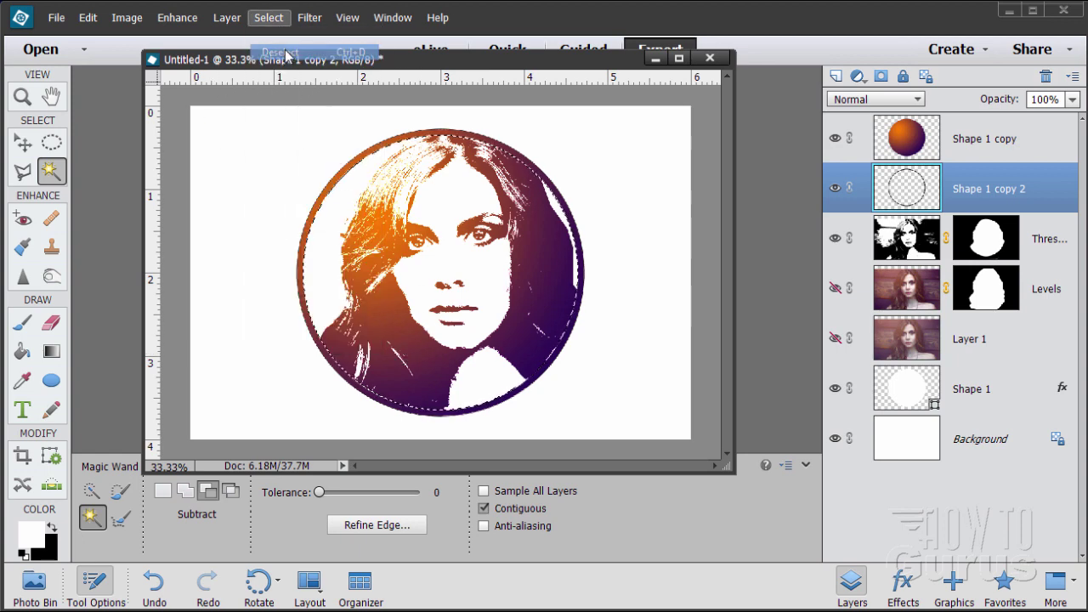
{"action": "left_click", "coordinate": [26, 146]}
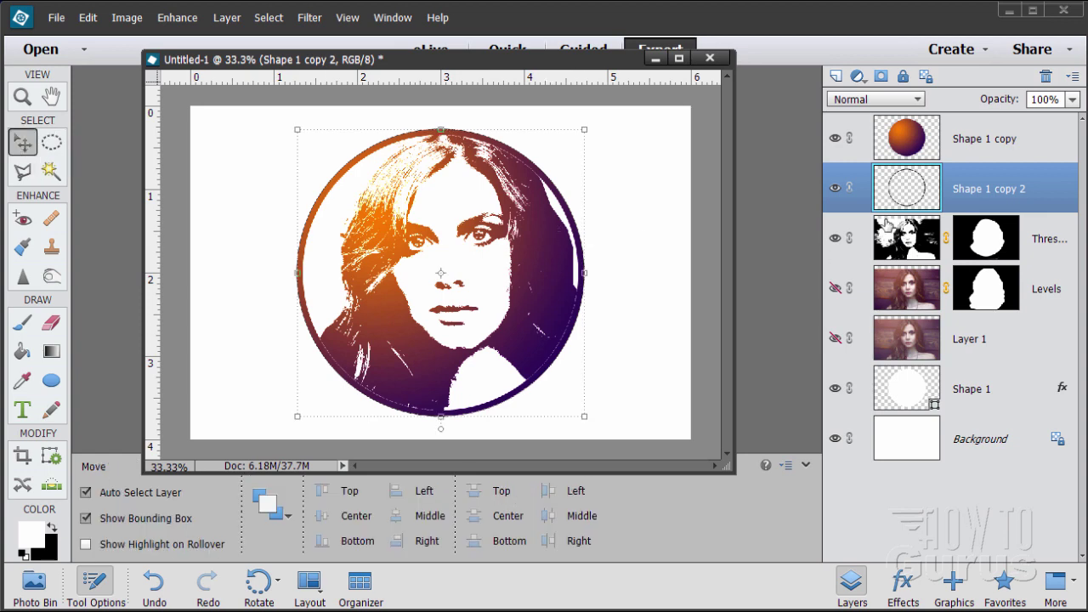
Step: Load the Shape 1 copy 2 ring as a selection, fill it with a reversed radial Chrome gradient, and deselect
{"action": "left_click", "coordinate": [909, 189], "text": "ctrl"}
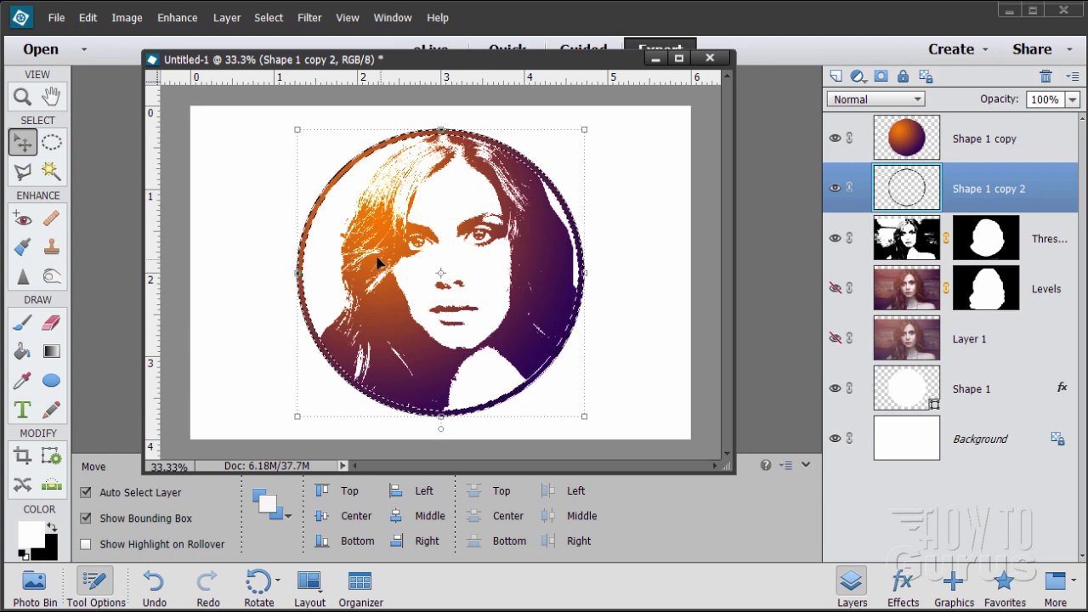
{"action": "left_click", "coordinate": [53, 351]}
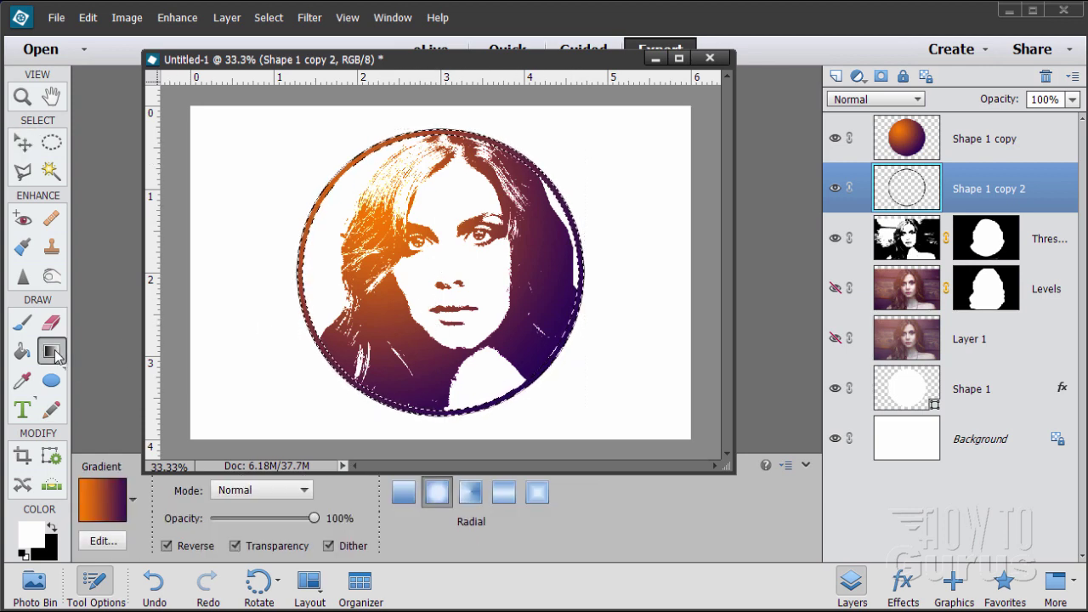
{"action": "left_click", "coordinate": [102, 500]}
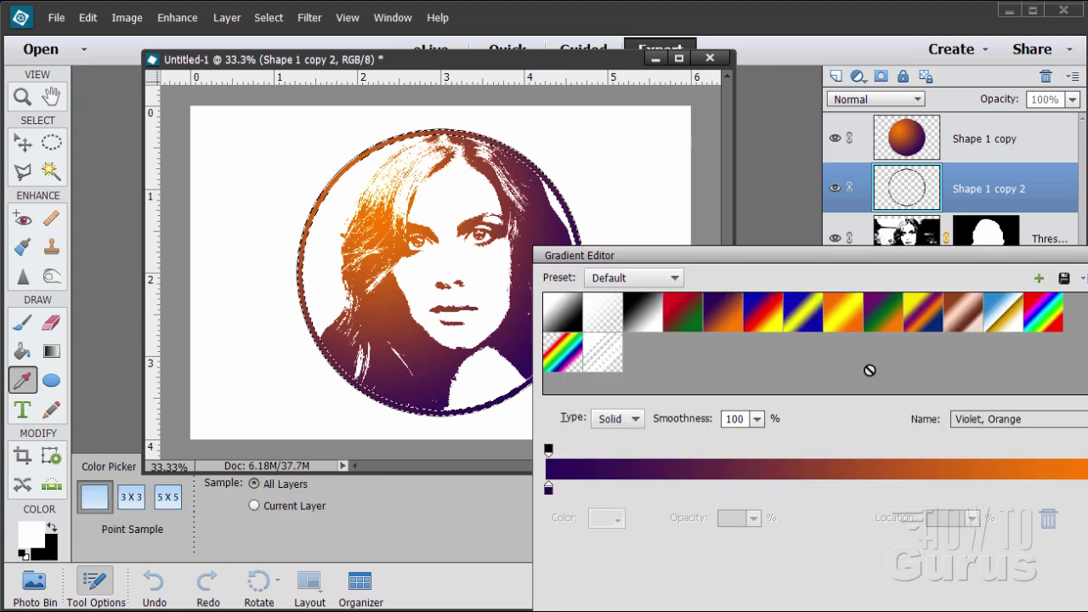
{"action": "left_click", "coordinate": [1004, 319]}
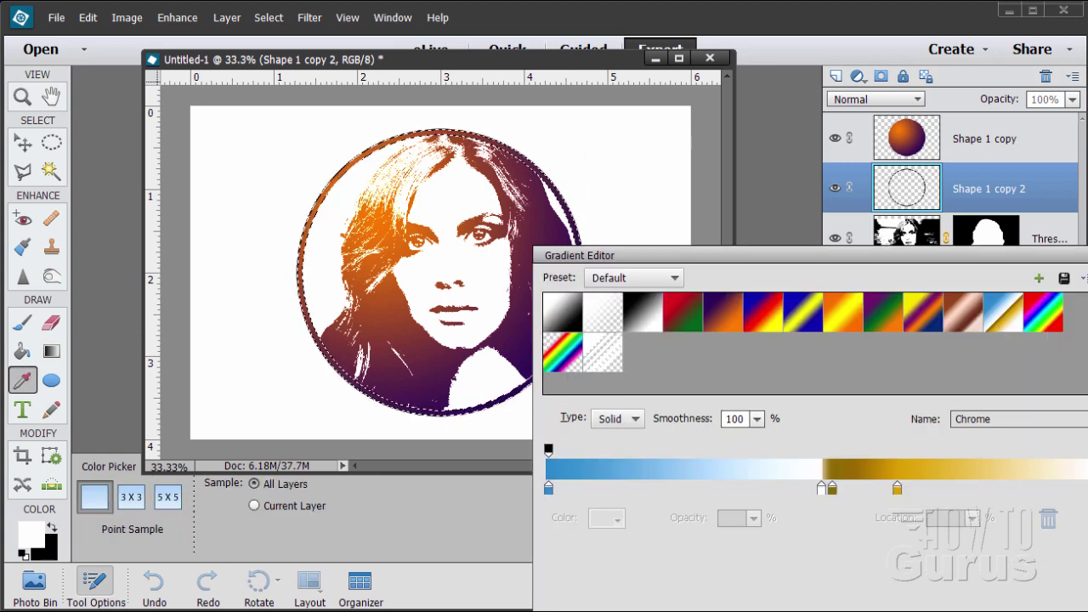
{"action": "key", "text": "Return"}
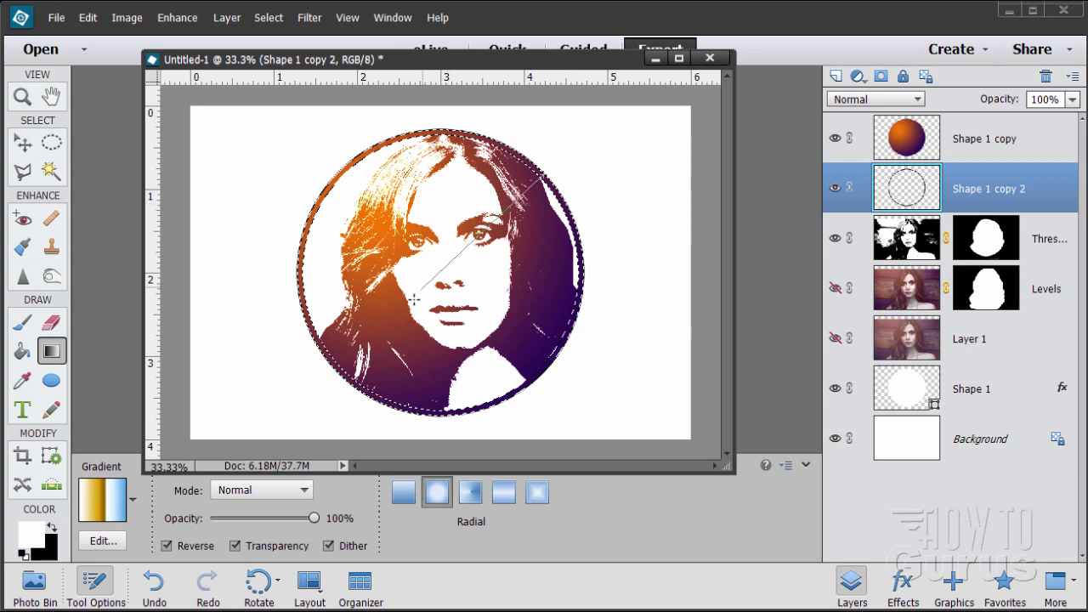
{"action": "left_click_drag", "start_coordinate": [541, 177], "coordinate": [540, 177]}
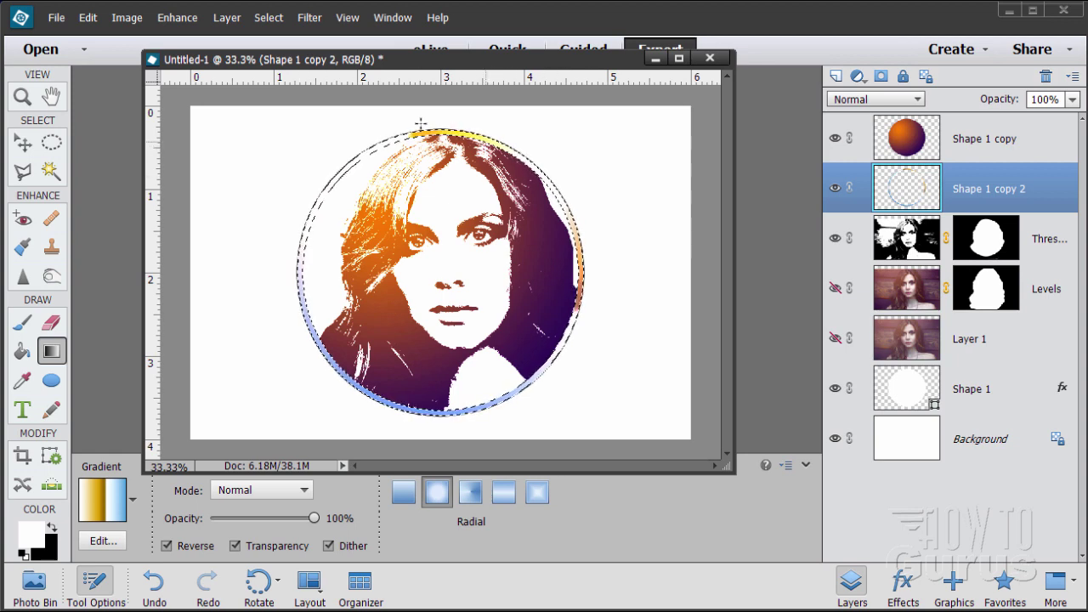
{"action": "left_click", "coordinate": [34, 140]}
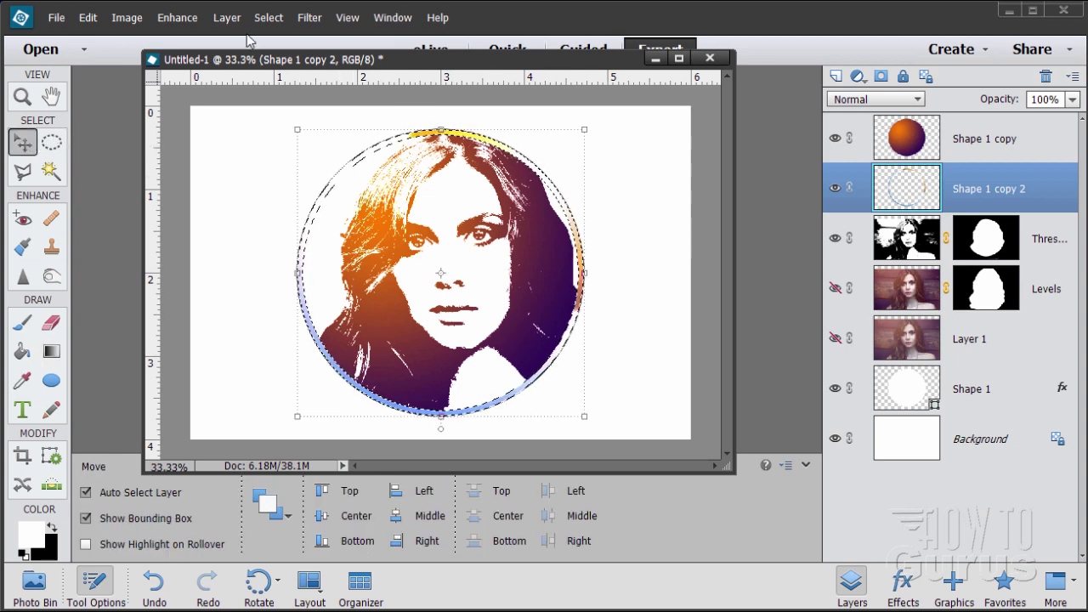
{"action": "left_click", "coordinate": [268, 17]}
{"action": "left_click", "coordinate": [280, 51]}
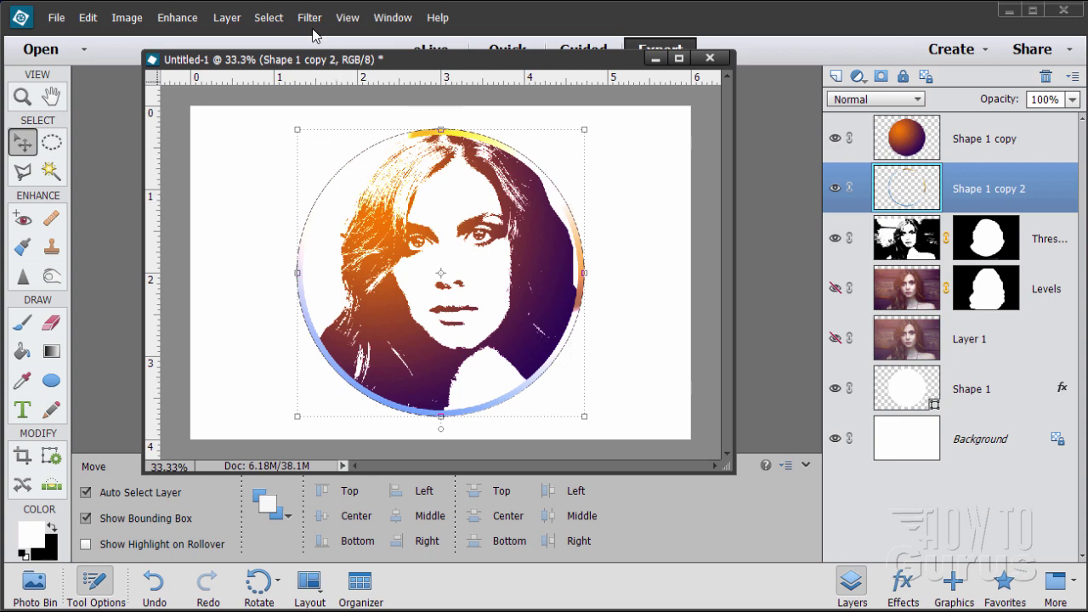
Step: Add a black drop shadow to the Shape 1 copy 2 ring with 5 px size, 5 px distance and 75% opacity
{"action": "left_click", "coordinate": [223, 19]}
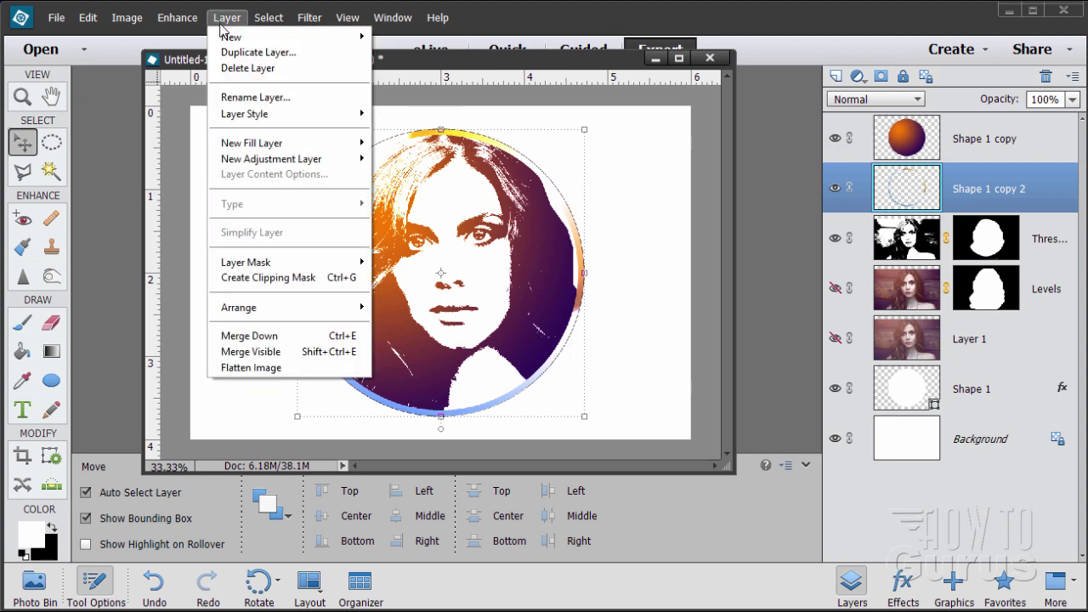
{"action": "mouse_move", "coordinate": [267, 116]}
{"action": "left_click", "coordinate": [420, 119]}
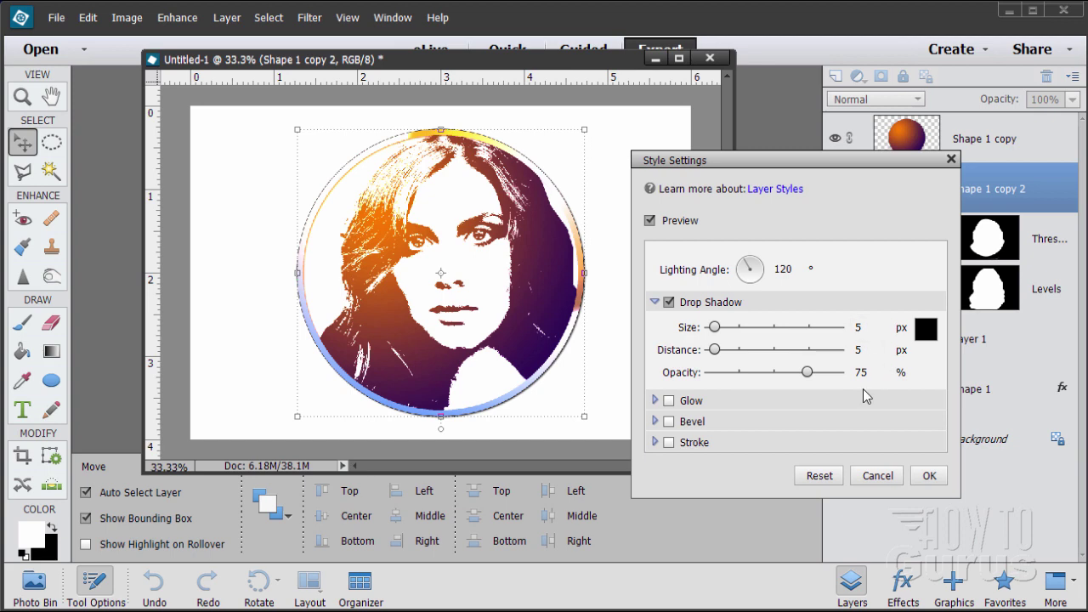
{"action": "left_click", "coordinate": [928, 475]}
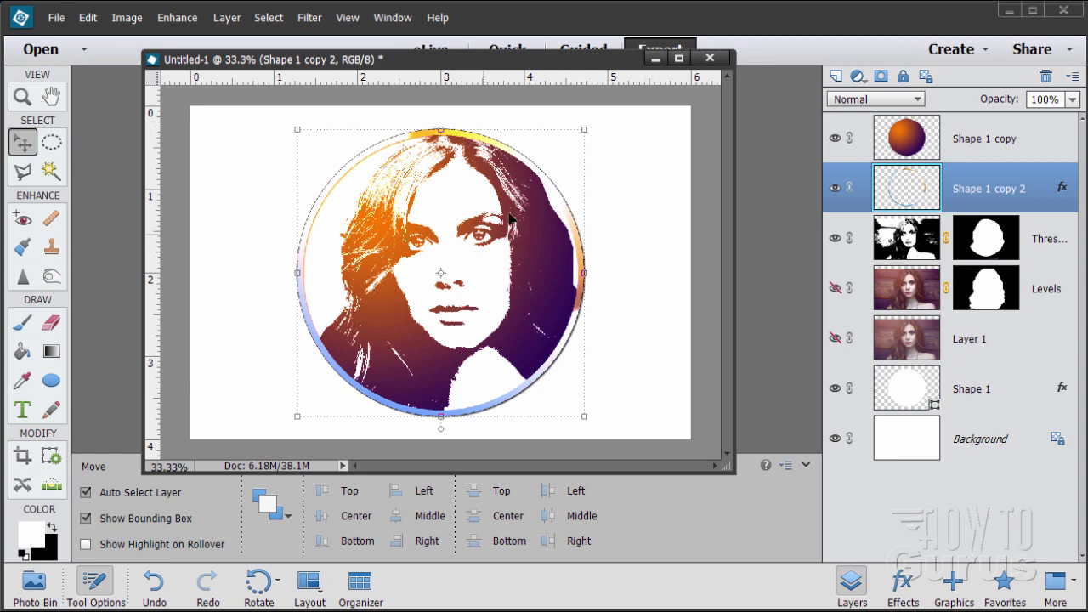
Step: Select the Background layer and set the foreground colour to fdf3bc
{"action": "left_click", "coordinate": [909, 451]}
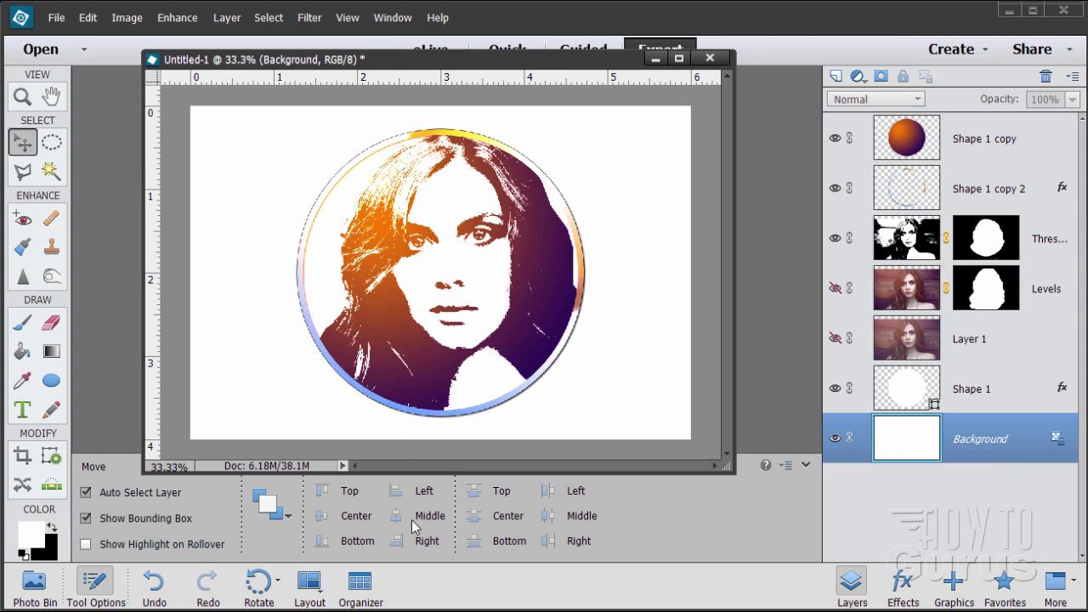
{"action": "left_click", "coordinate": [31, 538]}
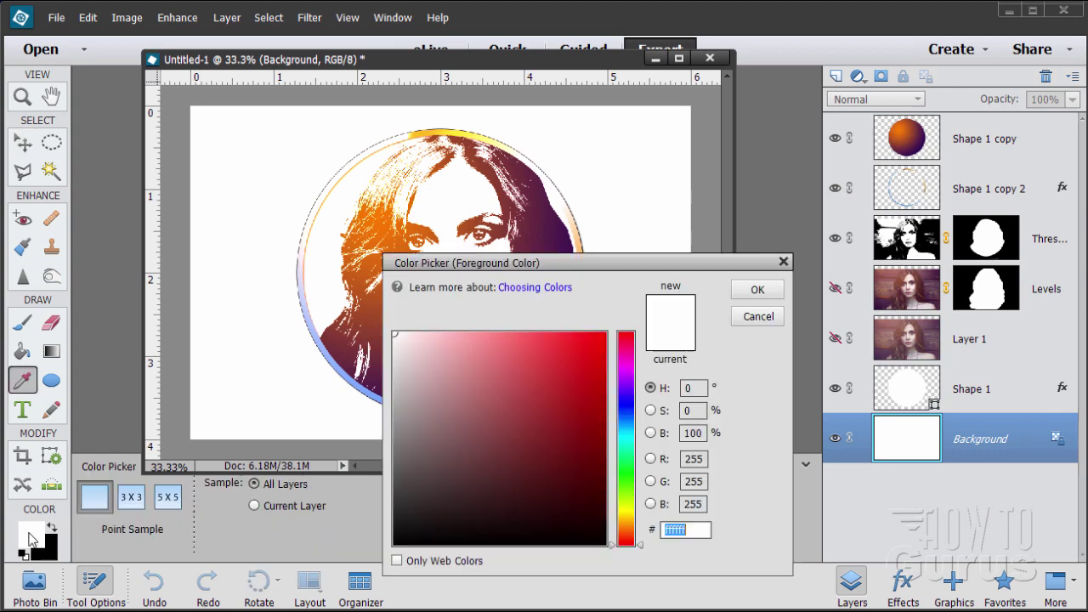
{"action": "left_click_drag", "start_coordinate": [583, 267], "coordinate": [559, 197]}
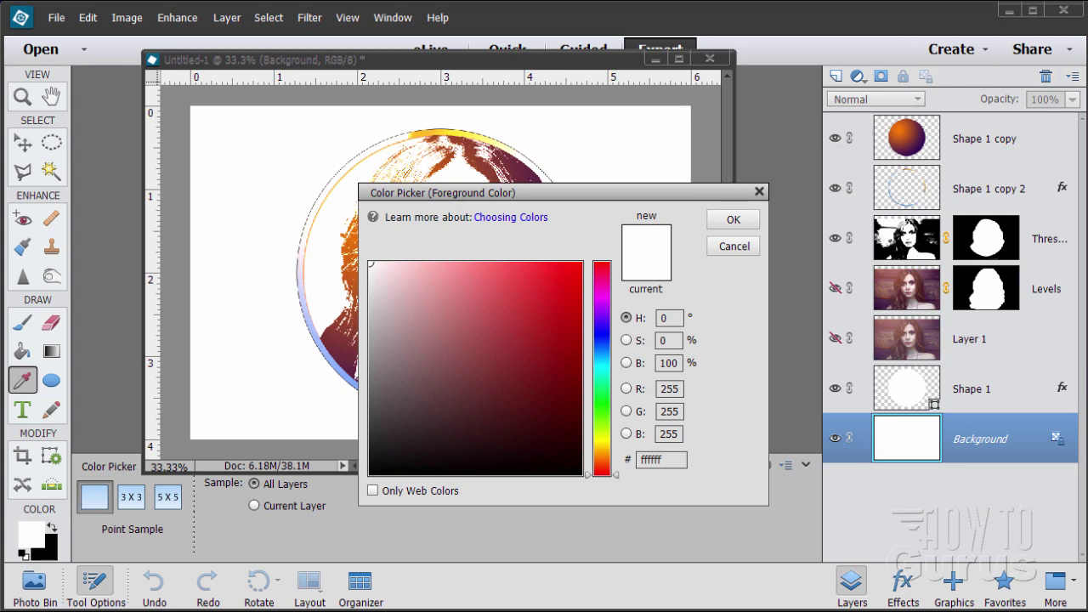
{"action": "left_click", "coordinate": [670, 459]}
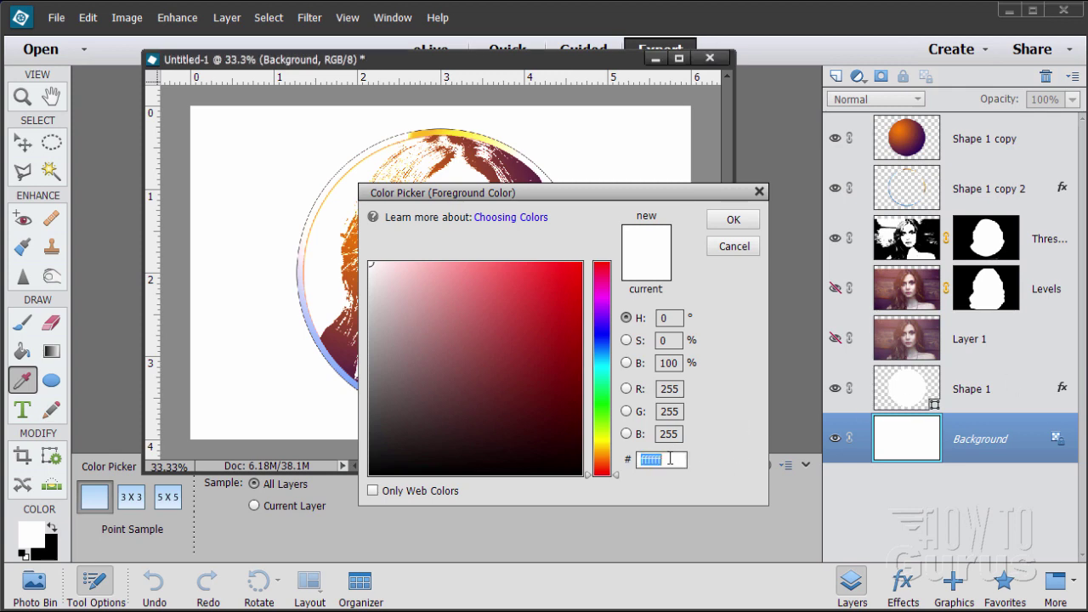
{"action": "right_click", "coordinate": [650, 459]}
{"action": "left_click", "coordinate": [688, 528]}
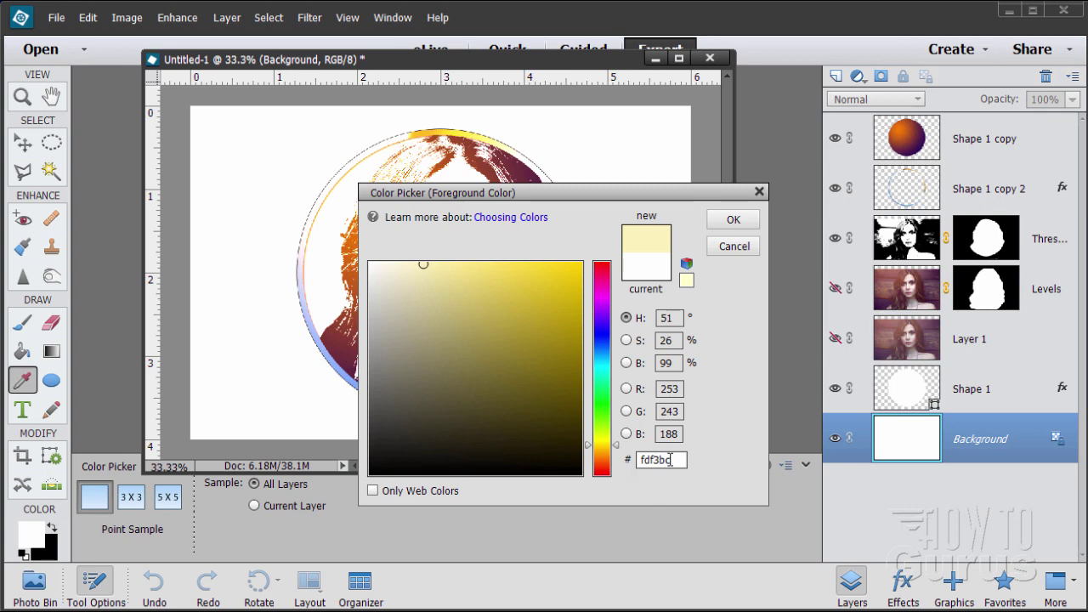
{"action": "left_click", "coordinate": [725, 220]}
{"action": "key", "text": "v"}
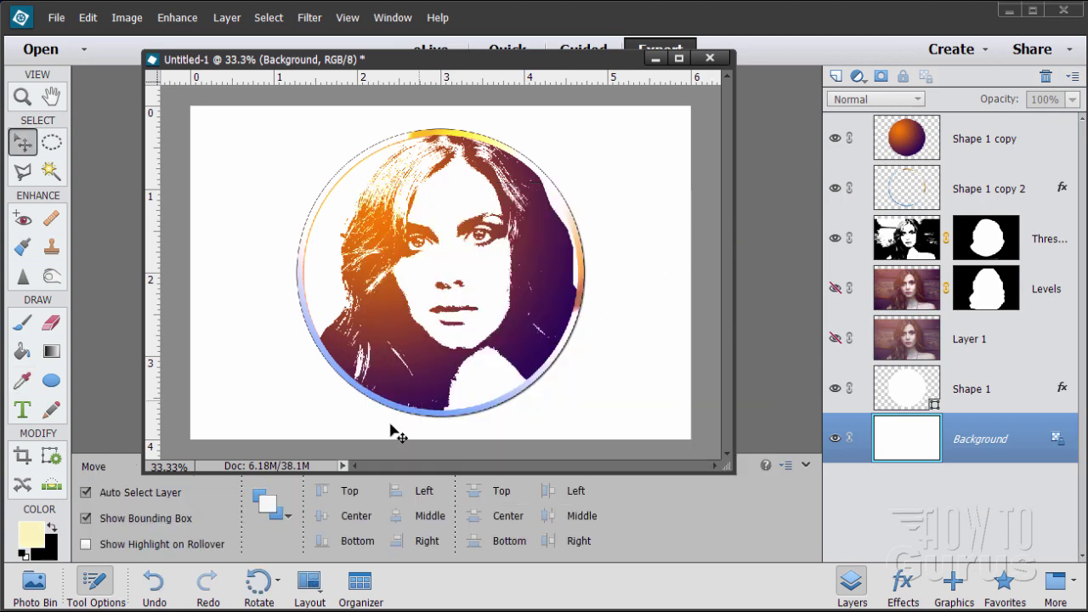
Step: Set the background colour to d2c697
{"action": "left_click", "coordinate": [56, 556]}
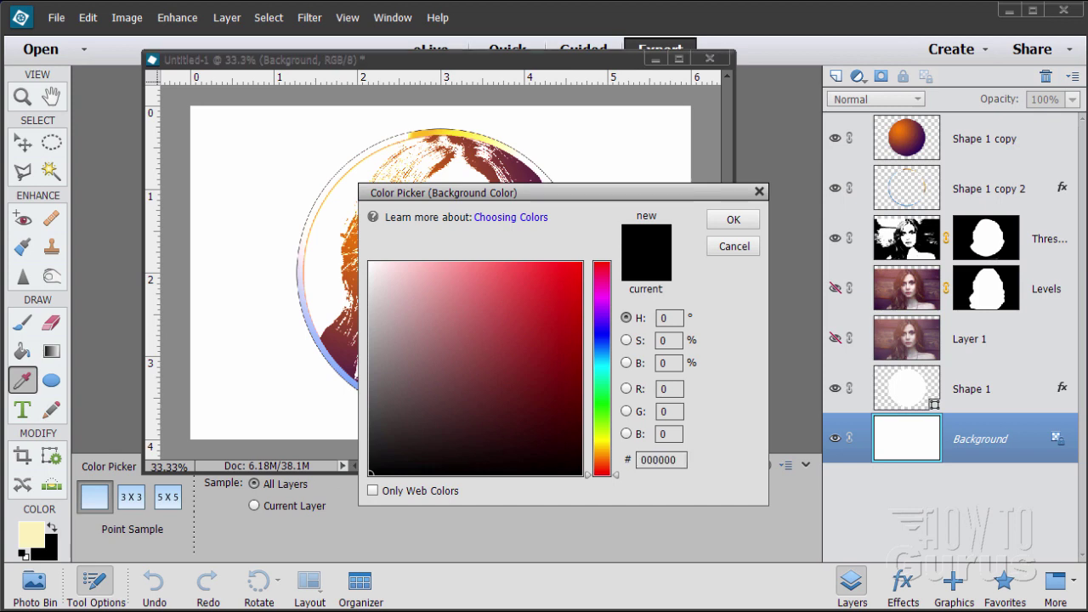
{"action": "double_click", "coordinate": [679, 461]}
{"action": "right_click", "coordinate": [655, 461]}
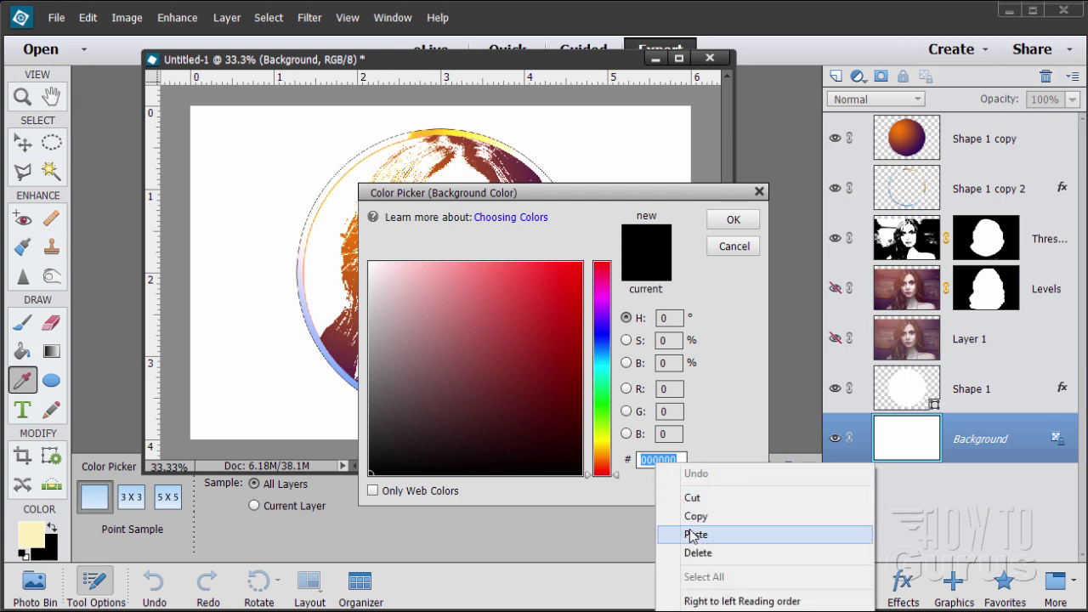
{"action": "left_click", "coordinate": [695, 534]}
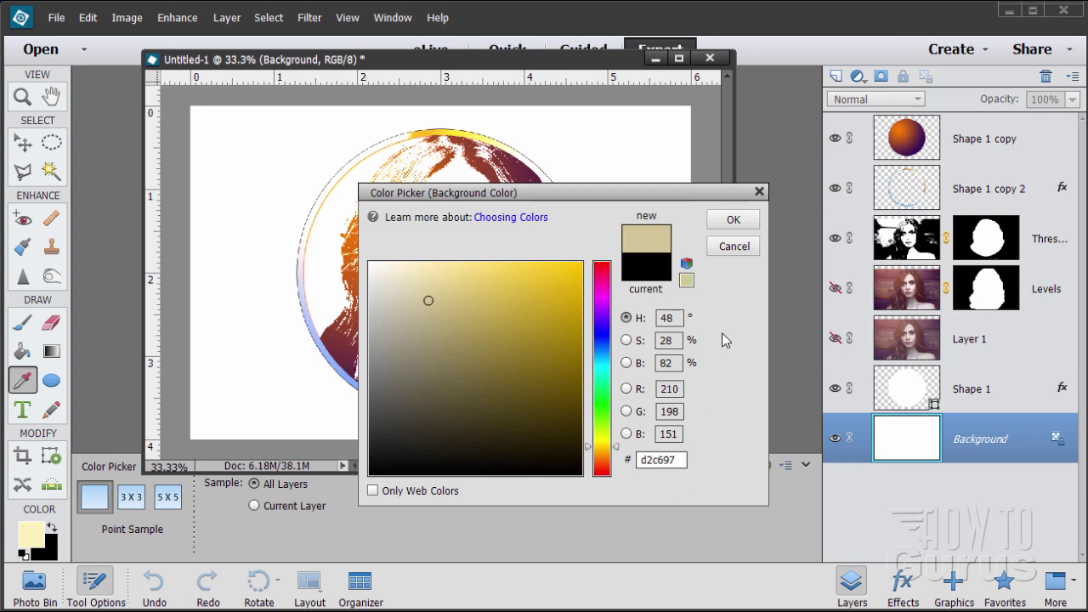
{"action": "left_click", "coordinate": [729, 221]}
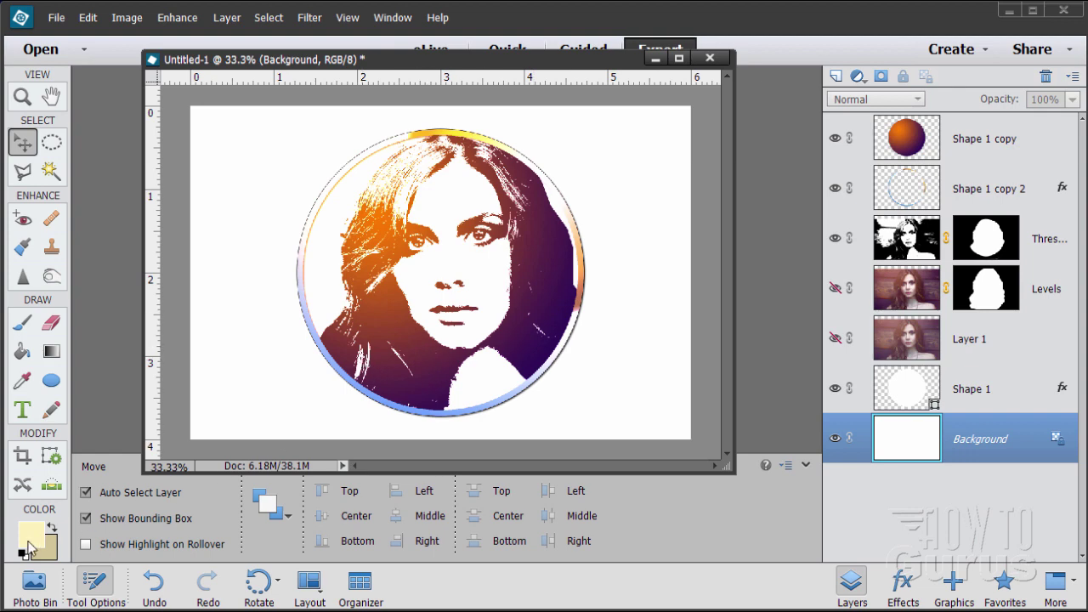
Step: Set the Gradient tool to the Foreground to Background preset with the Radial type
{"action": "left_click", "coordinate": [53, 353]}
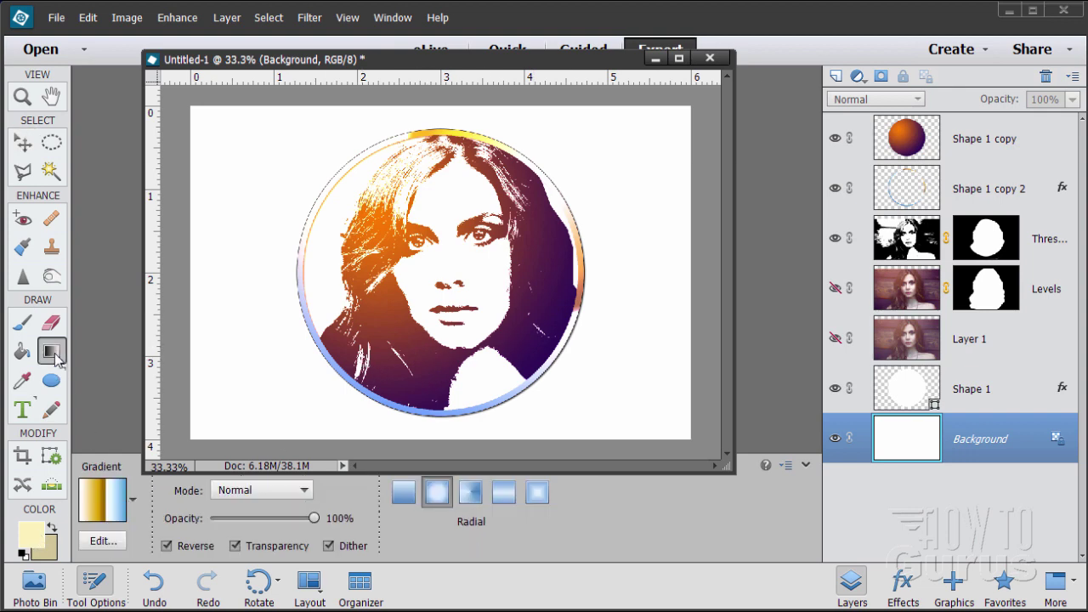
{"action": "left_click", "coordinate": [132, 503]}
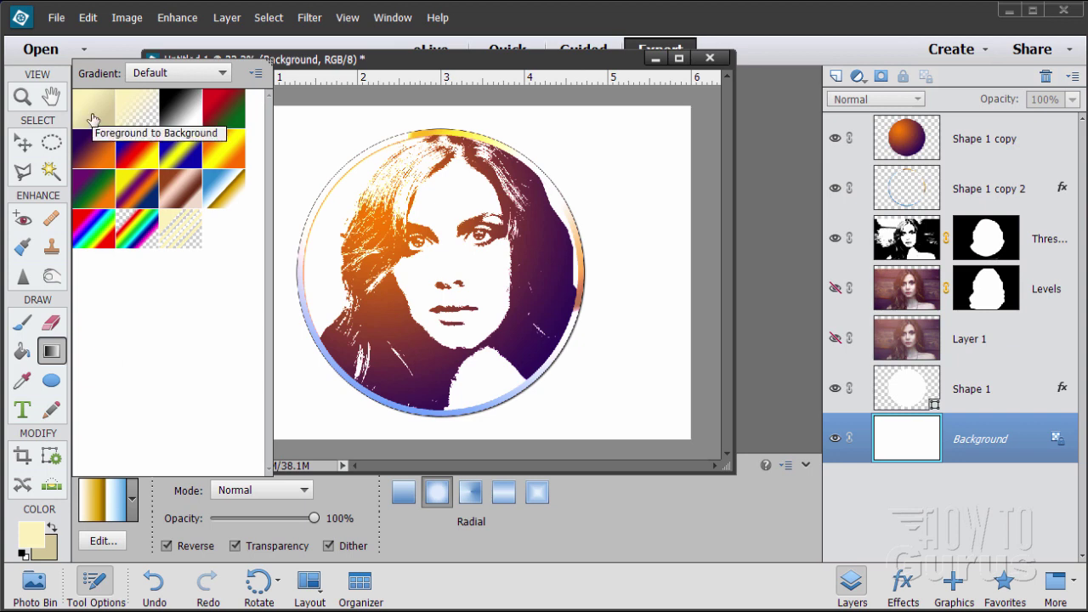
{"action": "left_click", "coordinate": [132, 503]}
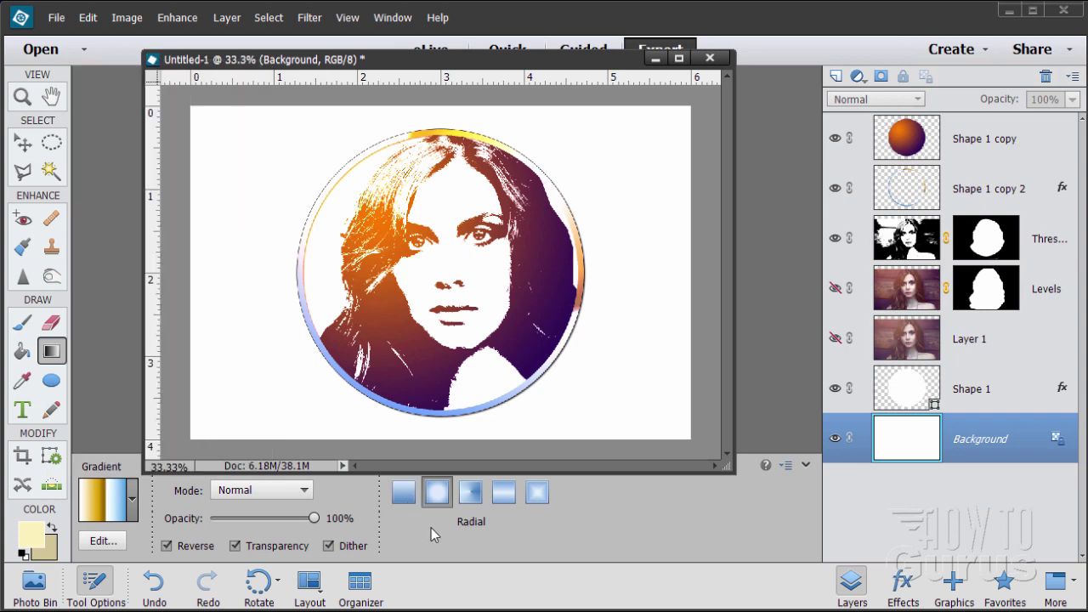
{"action": "left_click", "coordinate": [133, 505]}
{"action": "left_click", "coordinate": [133, 505]}
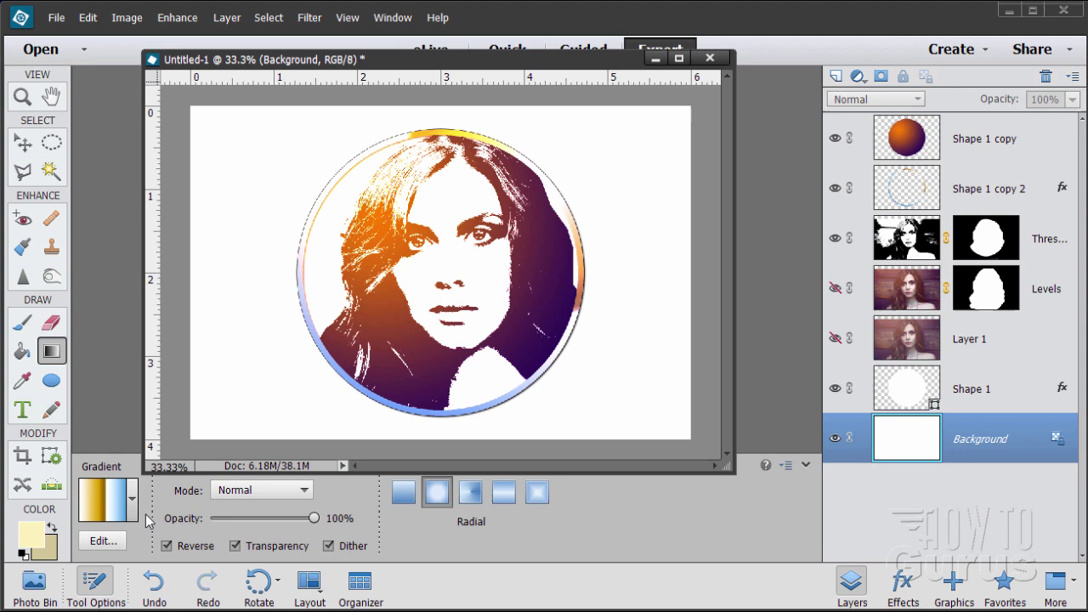
{"action": "left_click", "coordinate": [99, 510]}
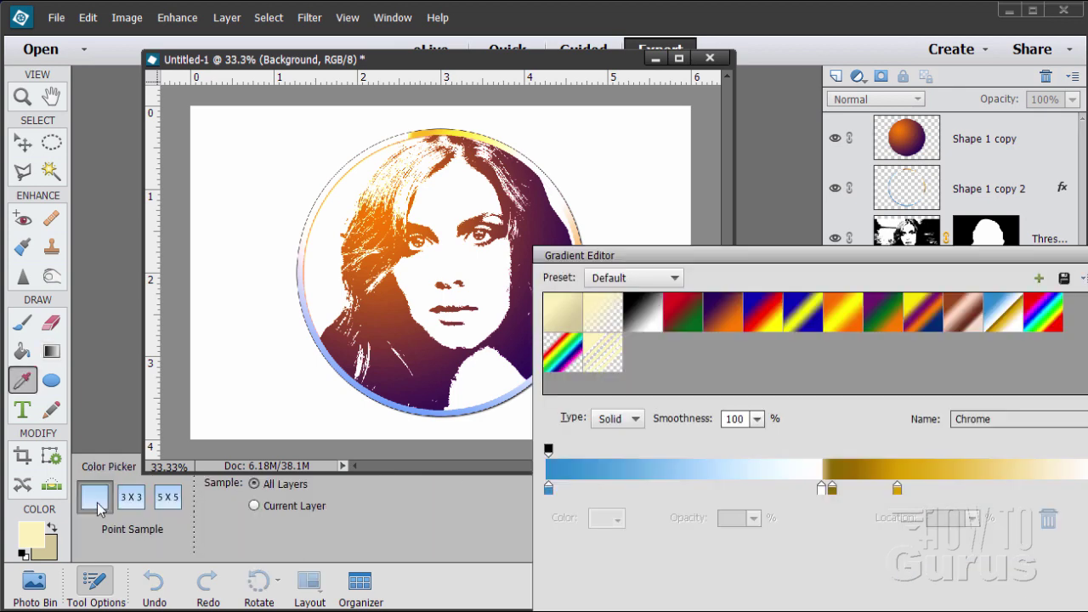
{"action": "left_click", "coordinate": [562, 320]}
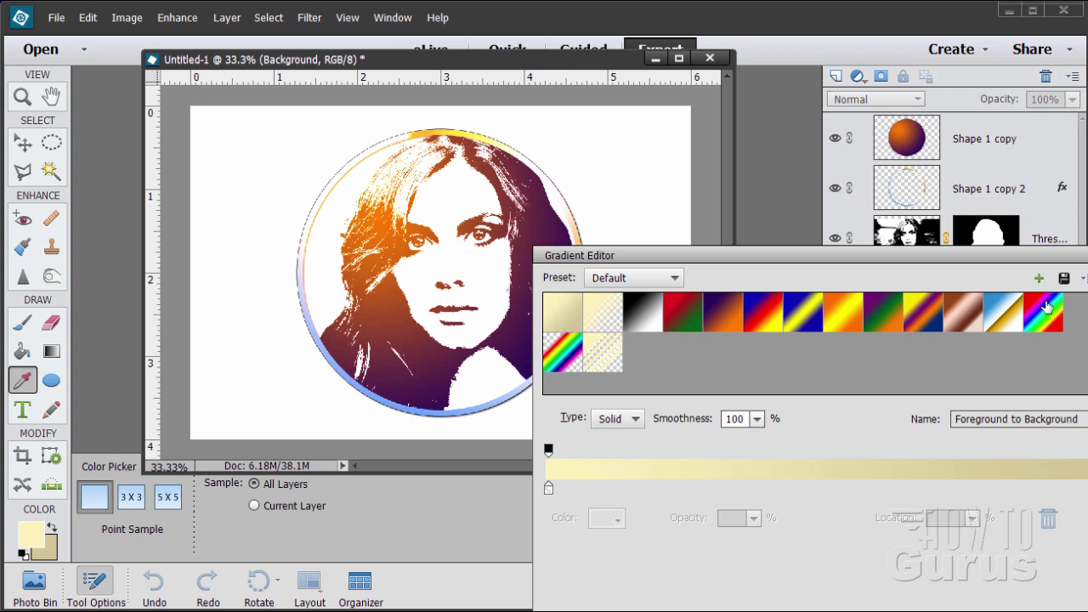
{"action": "key", "text": "Return"}
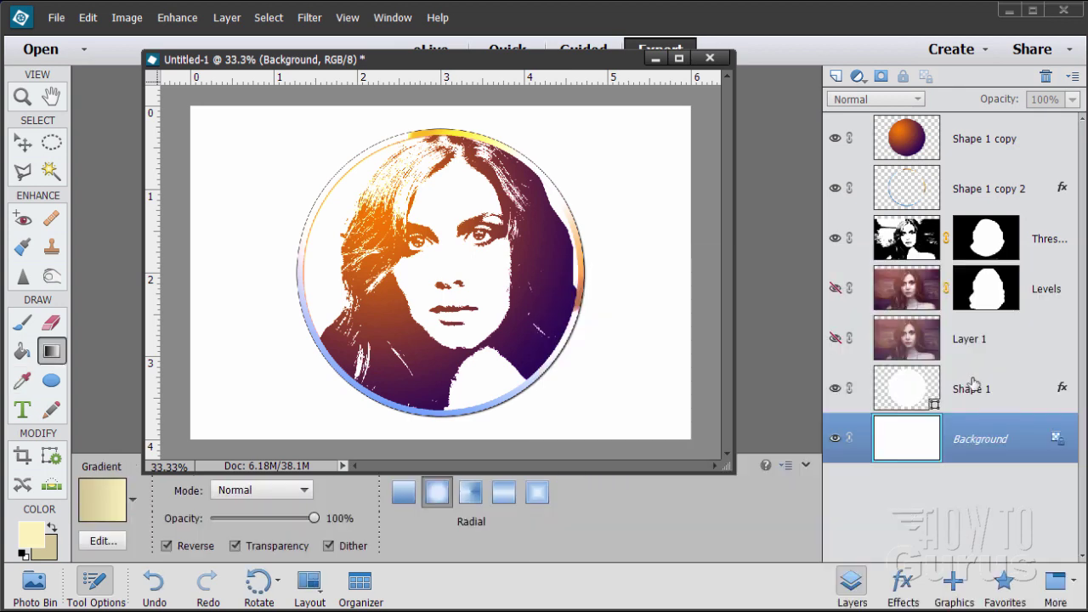
{"action": "left_click", "coordinate": [438, 500]}
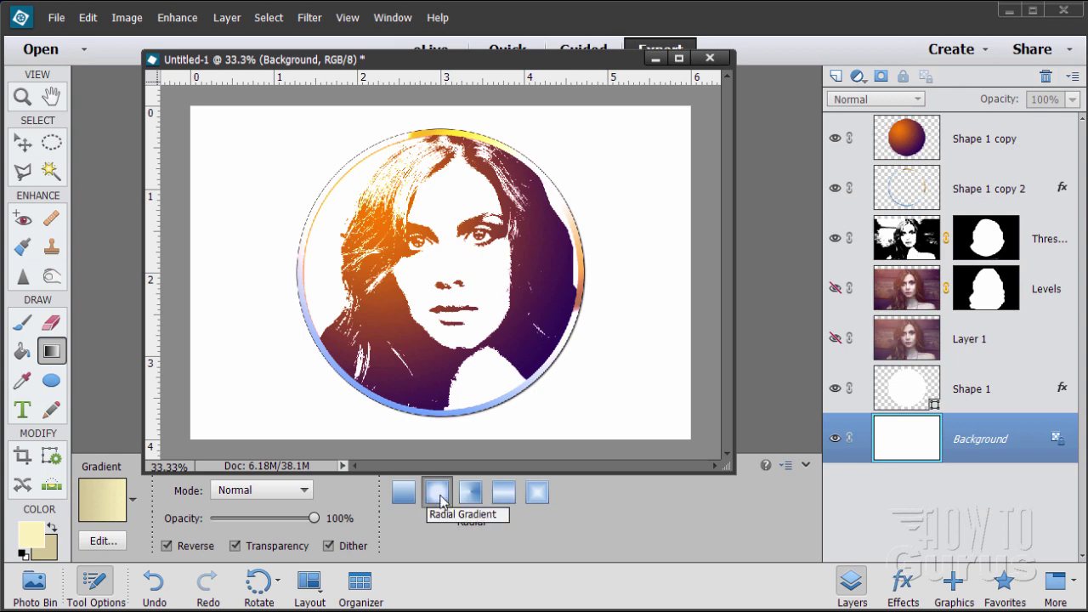
Step: Turn off Reverse and fill the Background layer with the gradient from the portrait's centre out to the canvas's lower-right corner
{"action": "left_click", "coordinate": [166, 546]}
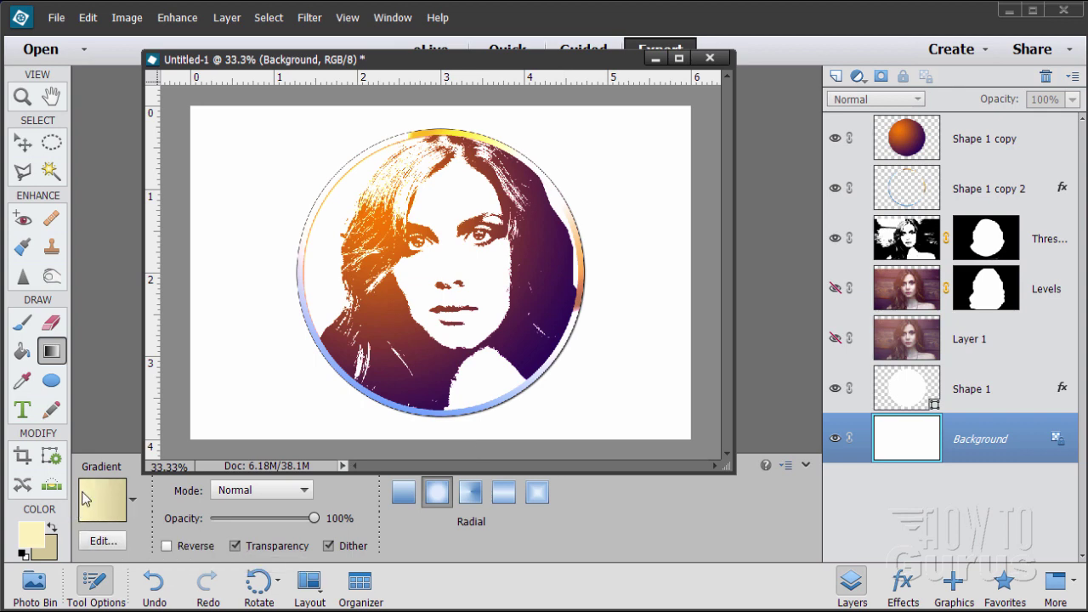
{"action": "double_click", "coordinate": [166, 546]}
{"action": "left_click", "coordinate": [167, 546]}
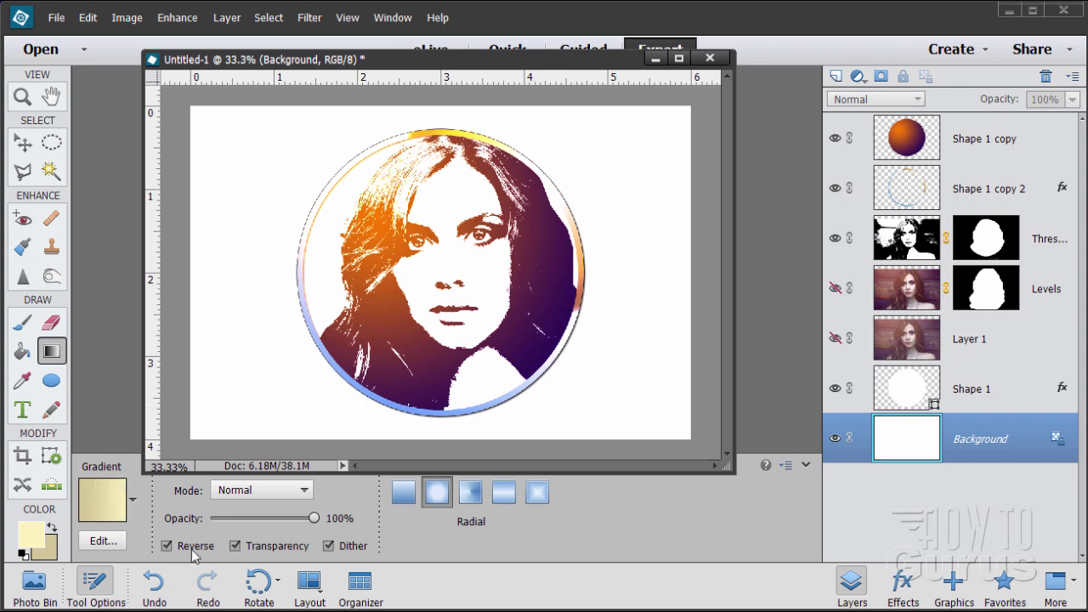
{"action": "left_click", "coordinate": [168, 547]}
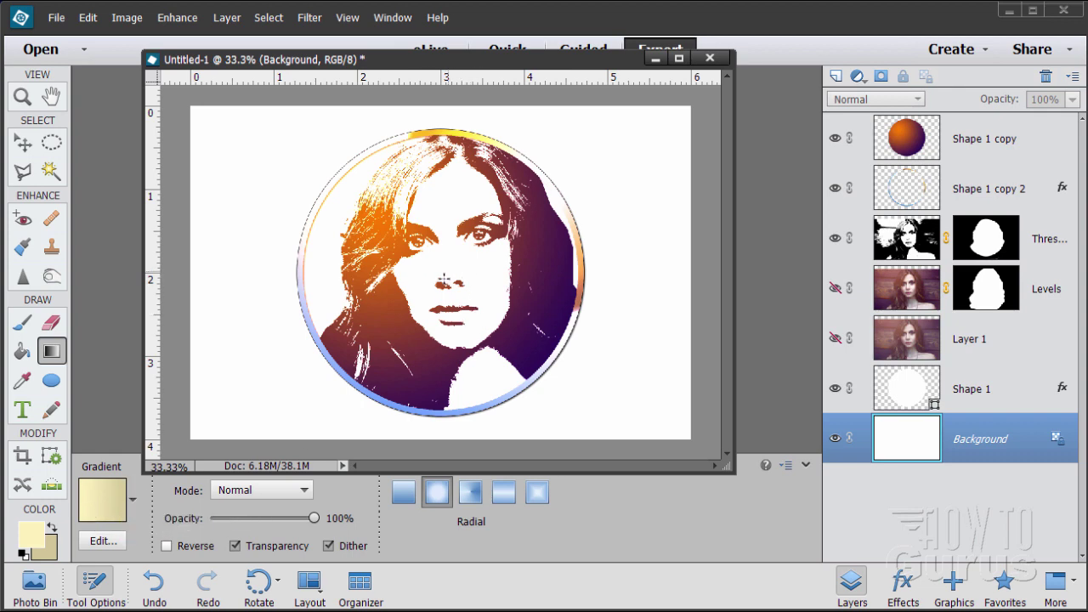
{"action": "left_click_drag", "start_coordinate": [436, 274], "coordinate": [690, 440]}
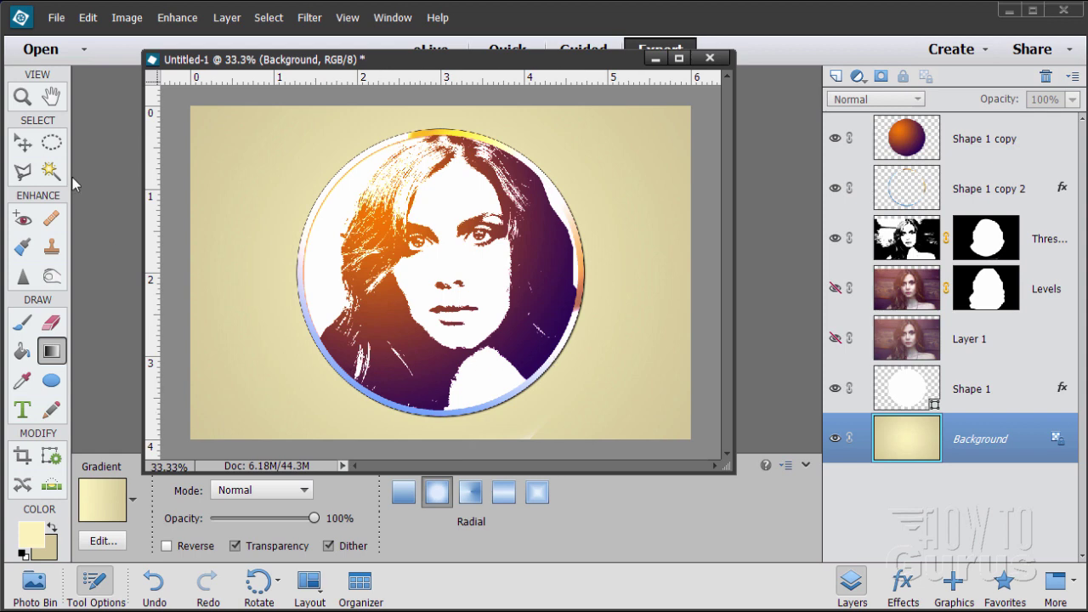
Step: Hide the Shape 1 and Background layers so the logo sits on transparency
{"action": "left_click", "coordinate": [25, 143]}
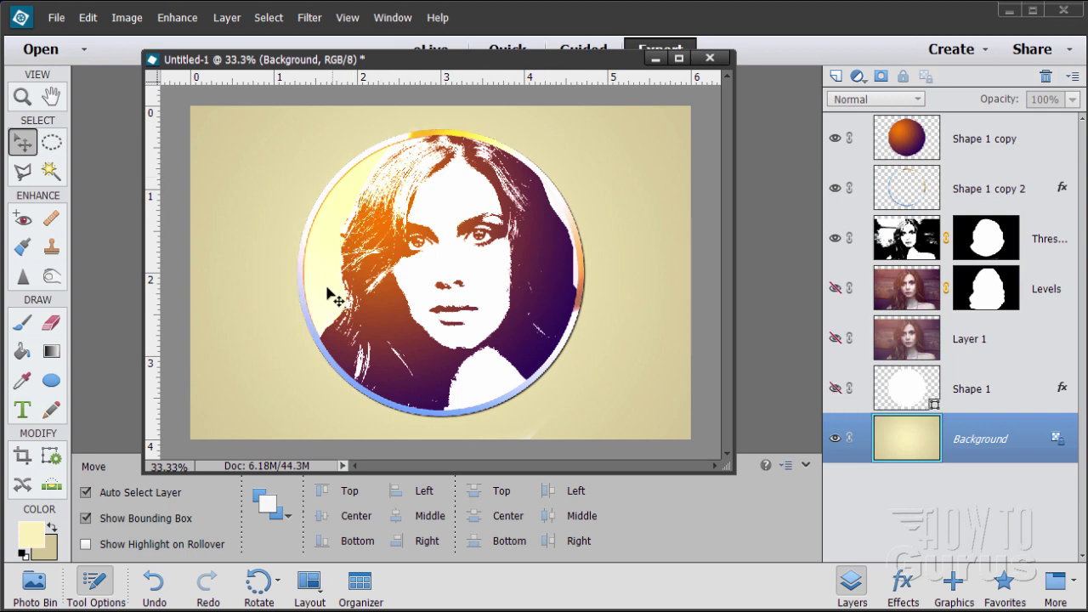
{"action": "left_click", "coordinate": [834, 390]}
{"action": "left_click", "coordinate": [834, 390]}
{"action": "left_click", "coordinate": [835, 438]}
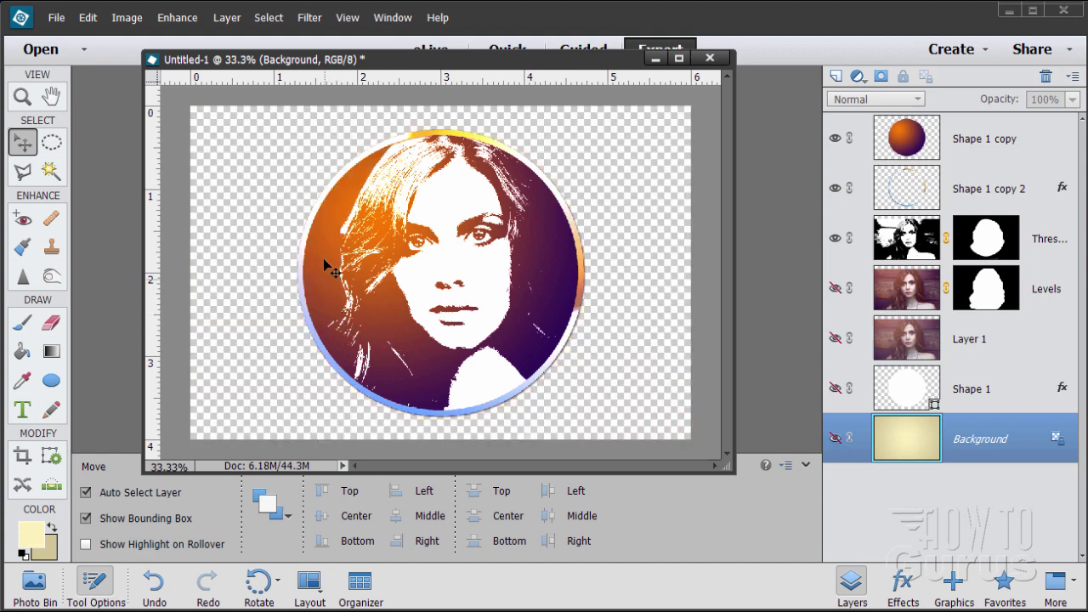
Step: Show the Background layer again, duplicate it, and hide the original so only the copy remains visible
{"action": "left_click", "coordinate": [836, 438]}
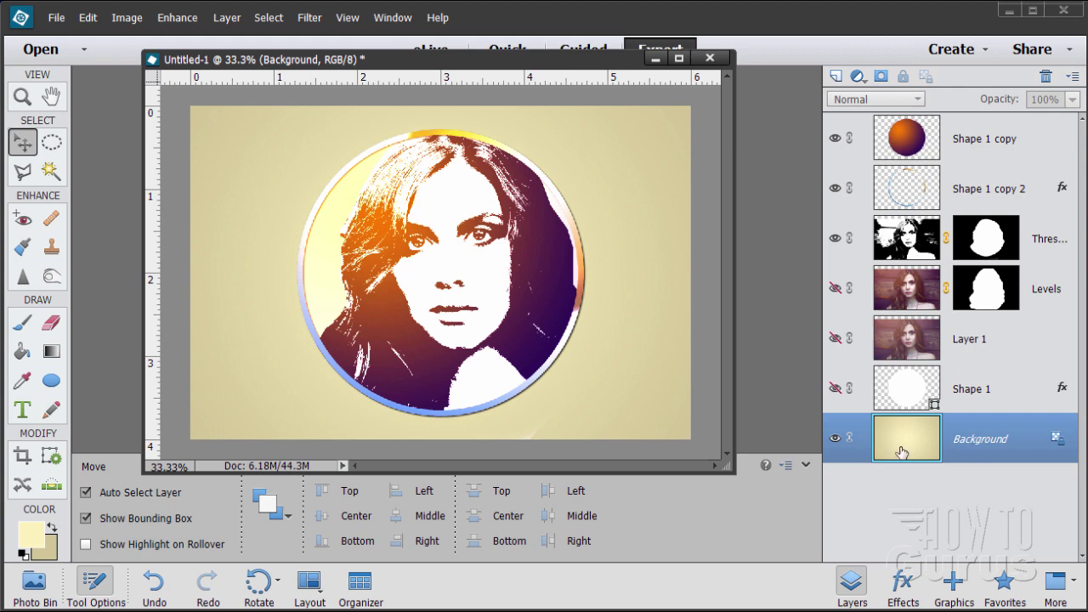
{"action": "left_click_drag", "start_coordinate": [902, 448], "coordinate": [837, 76]}
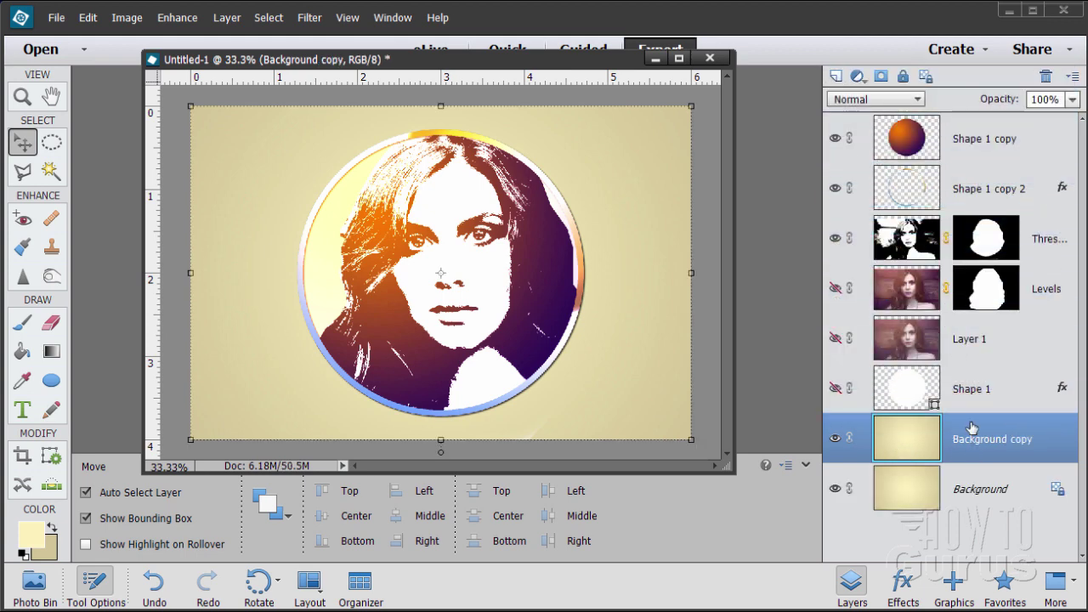
{"action": "left_click", "coordinate": [835, 489]}
Step: Load Shape 1's circle as a selection, invert it, delete that outer area from the Background copy layer, and deselect
{"action": "left_click", "coordinate": [901, 395], "text": "ctrl"}
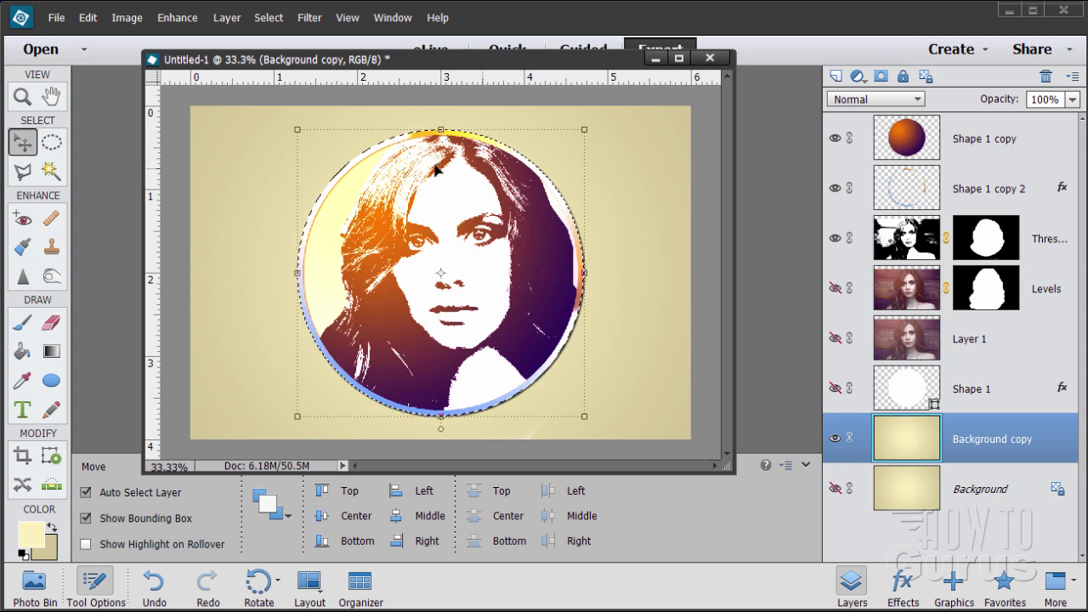
{"action": "left_click", "coordinate": [269, 19]}
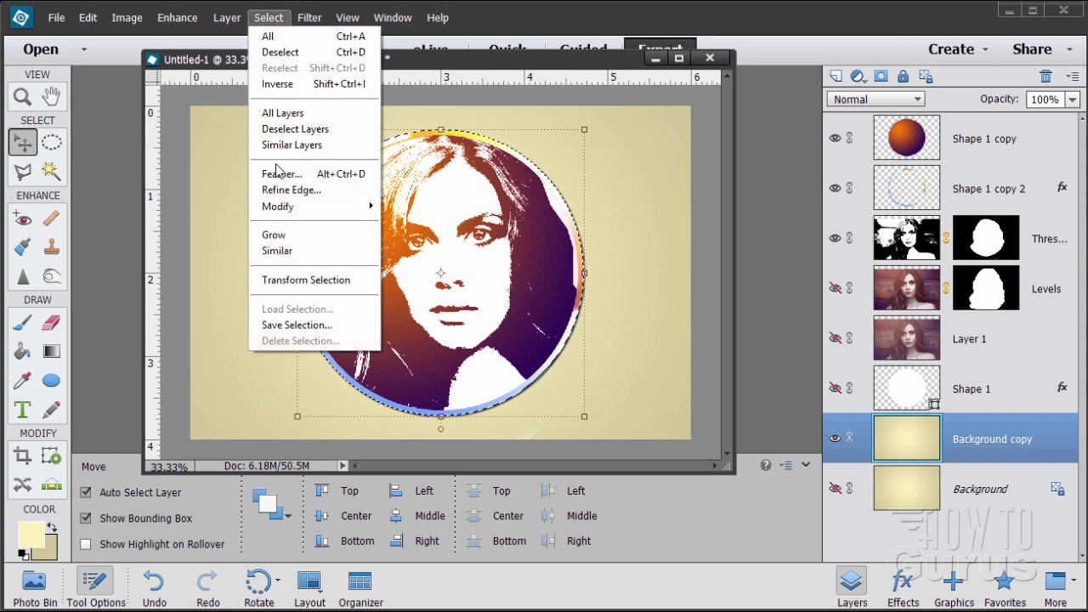
{"action": "left_click", "coordinate": [280, 87]}
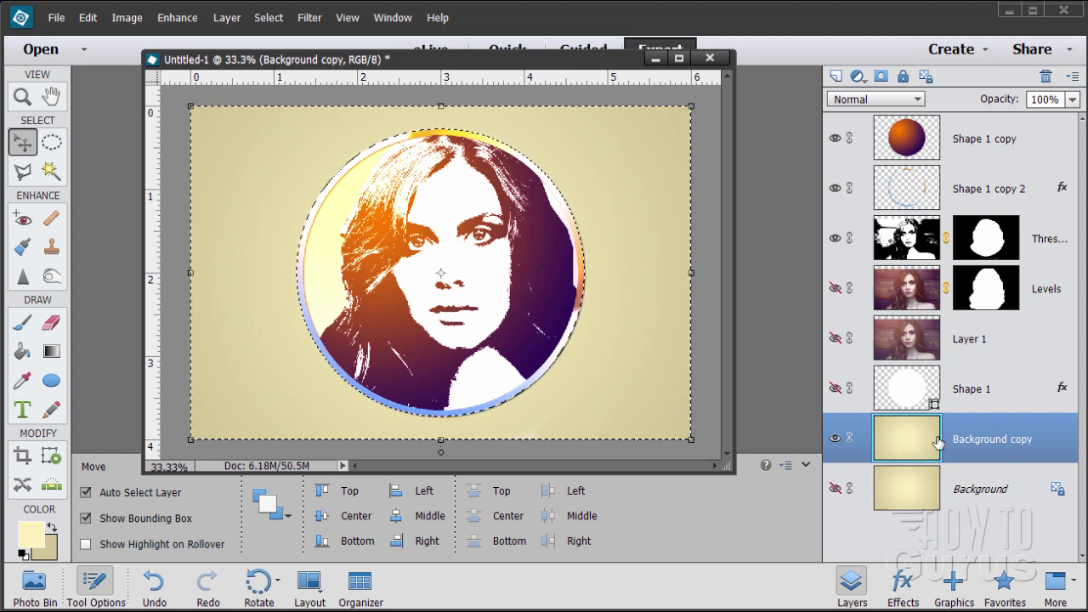
{"action": "key", "text": "Delete"}
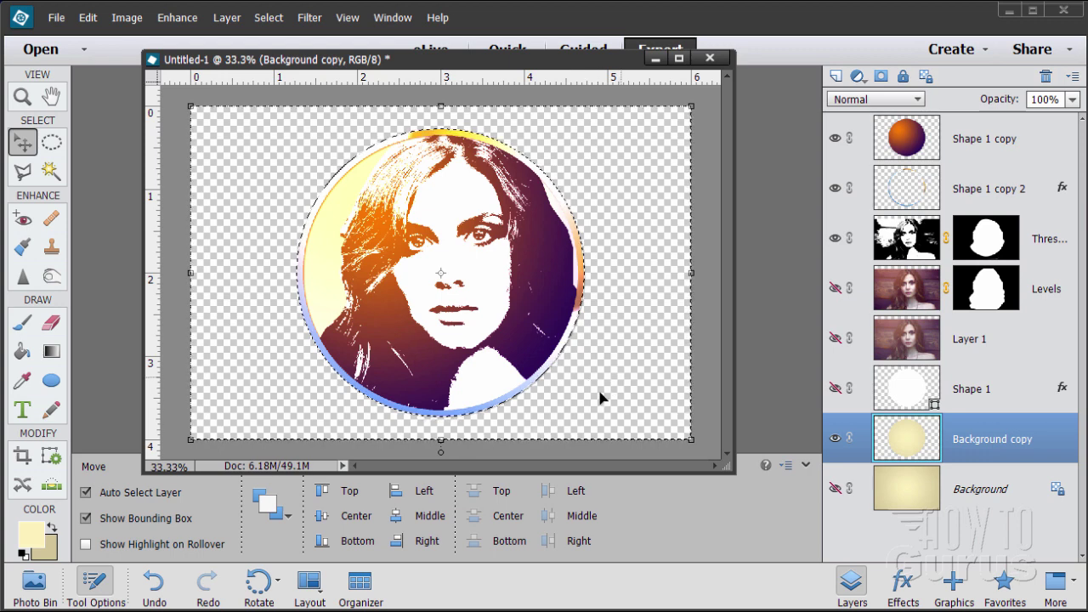
{"action": "left_click", "coordinate": [269, 17]}
{"action": "left_click", "coordinate": [280, 31]}
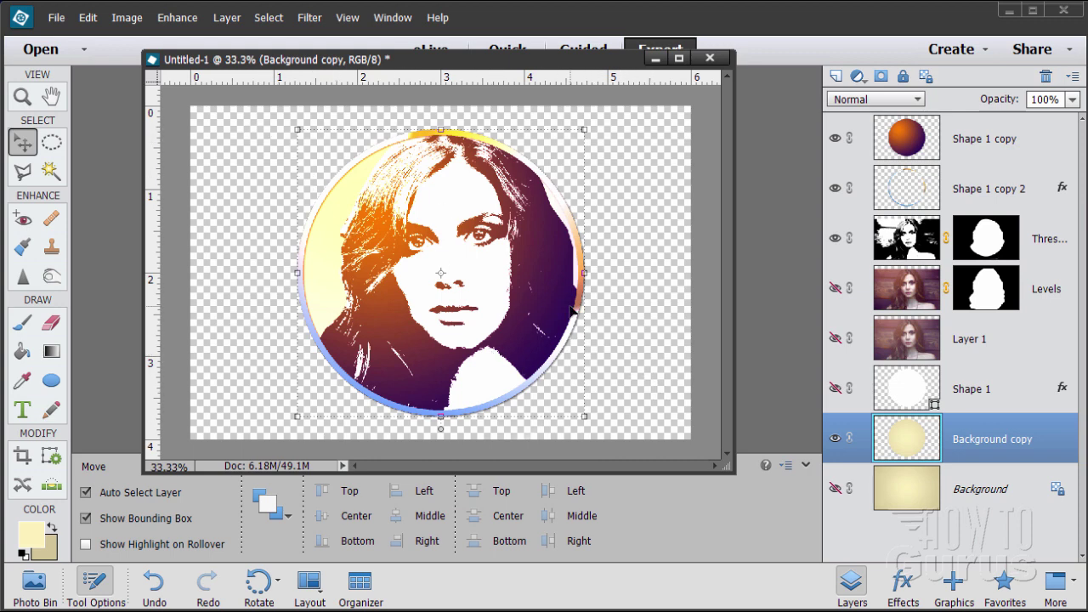
Step: Show the full Background layer and hide the circular Background copy layer
{"action": "left_click", "coordinate": [834, 489]}
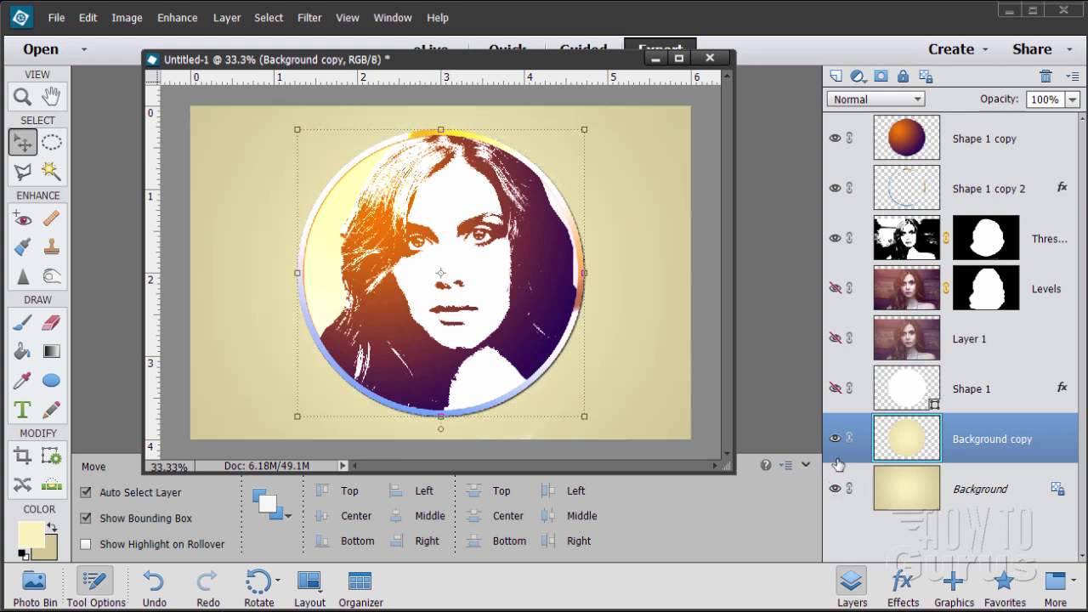
{"action": "left_click", "coordinate": [835, 437]}
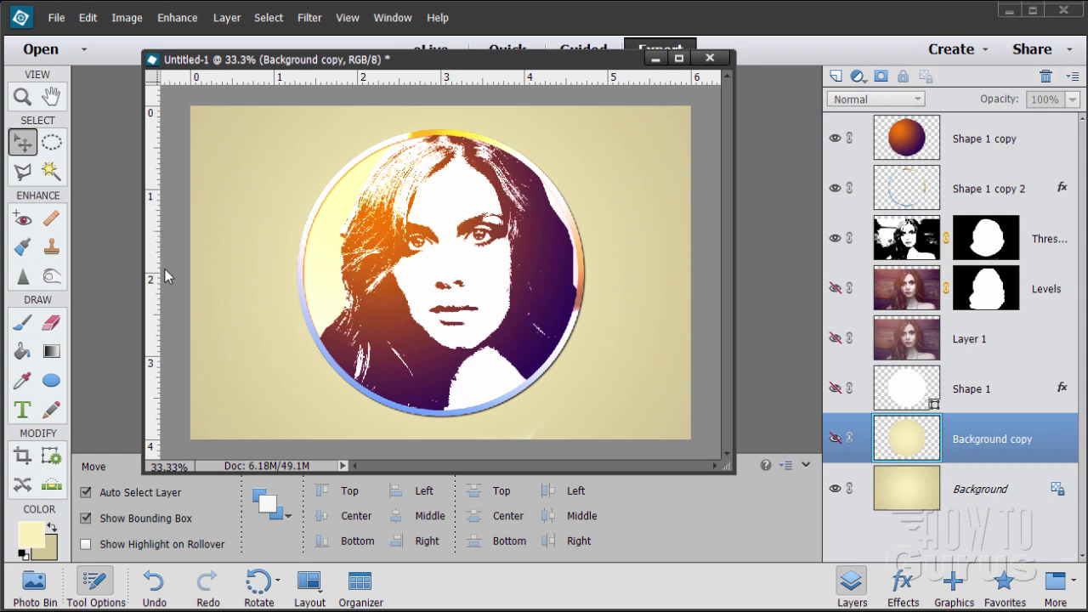
Step: Place vertical guides at the 1 and 5 ruler marks and crop both sides of the canvas to them, keeping the full height
{"action": "left_click_drag", "start_coordinate": [151, 263], "coordinate": [274, 263]}
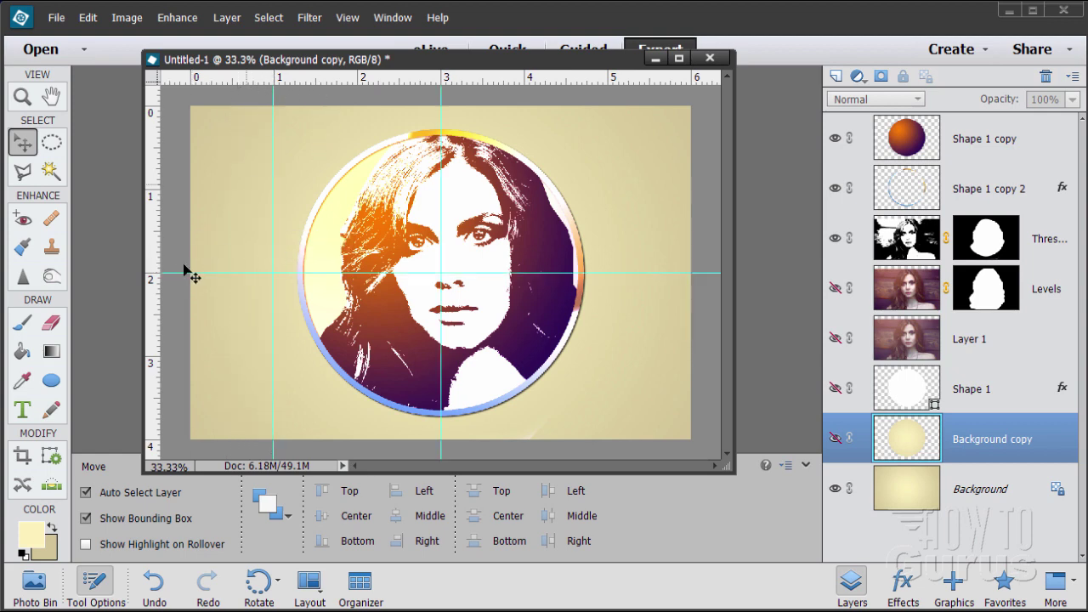
{"action": "left_click_drag", "start_coordinate": [163, 304], "coordinate": [609, 307]}
{"action": "left_click", "coordinate": [23, 456]}
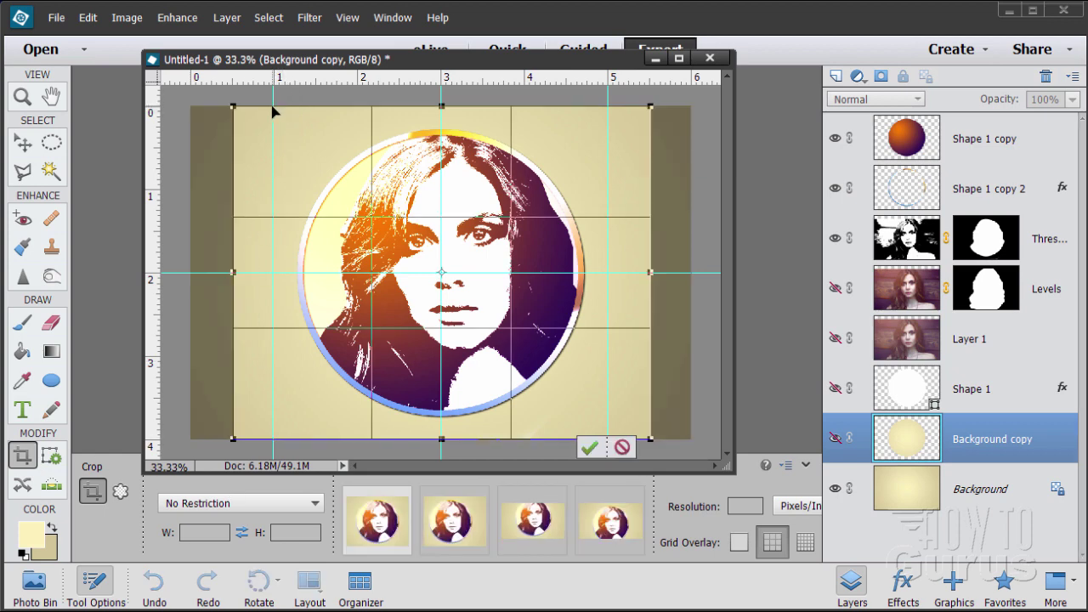
{"action": "left_click_drag", "start_coordinate": [233, 272], "coordinate": [273, 272]}
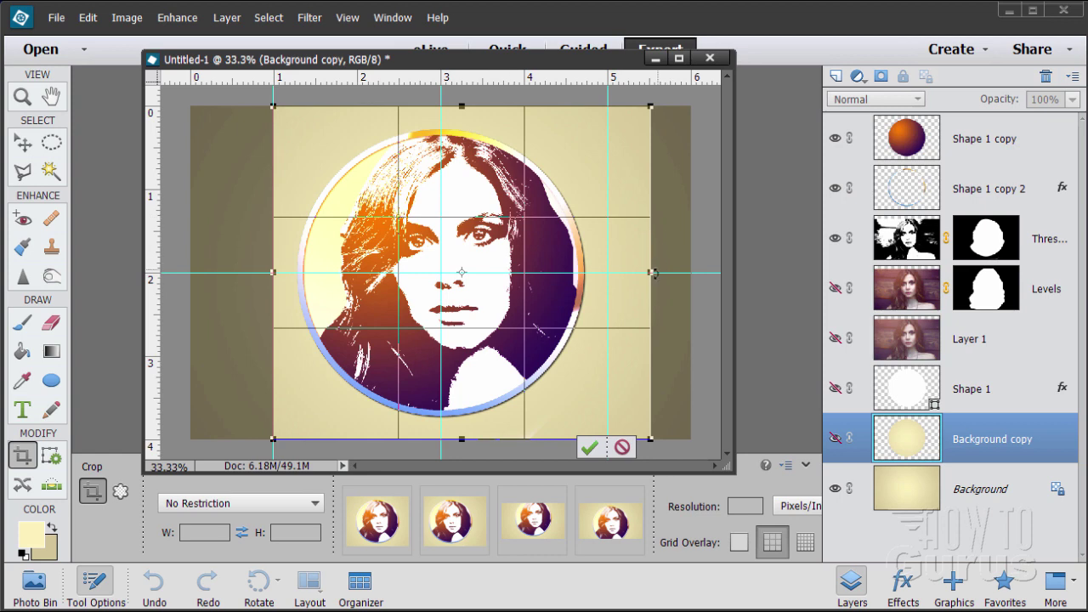
{"action": "left_click_drag", "start_coordinate": [651, 272], "coordinate": [608, 272]}
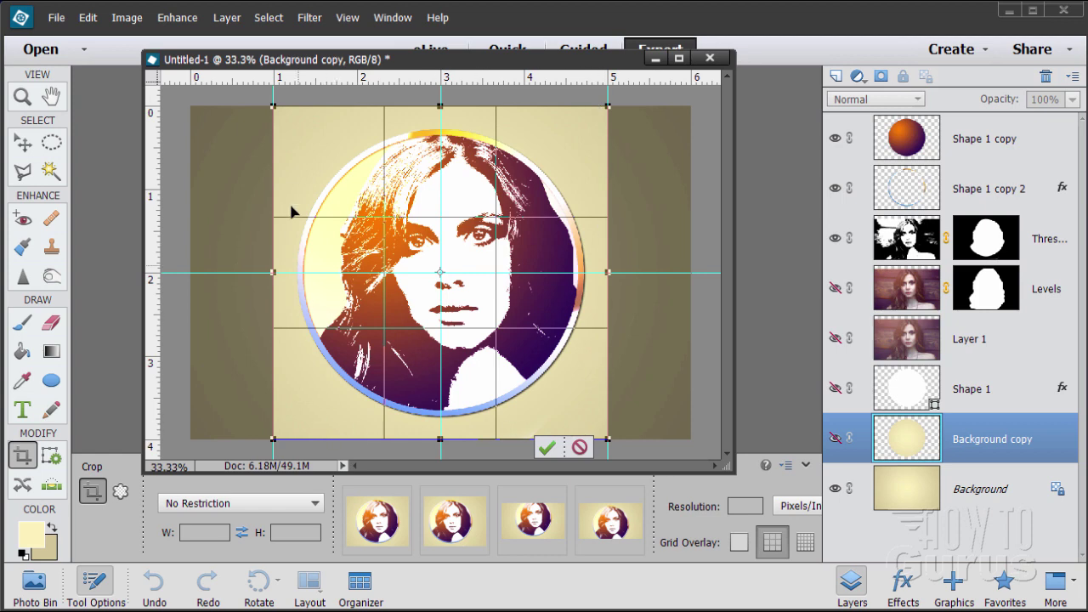
{"action": "left_click", "coordinate": [542, 450]}
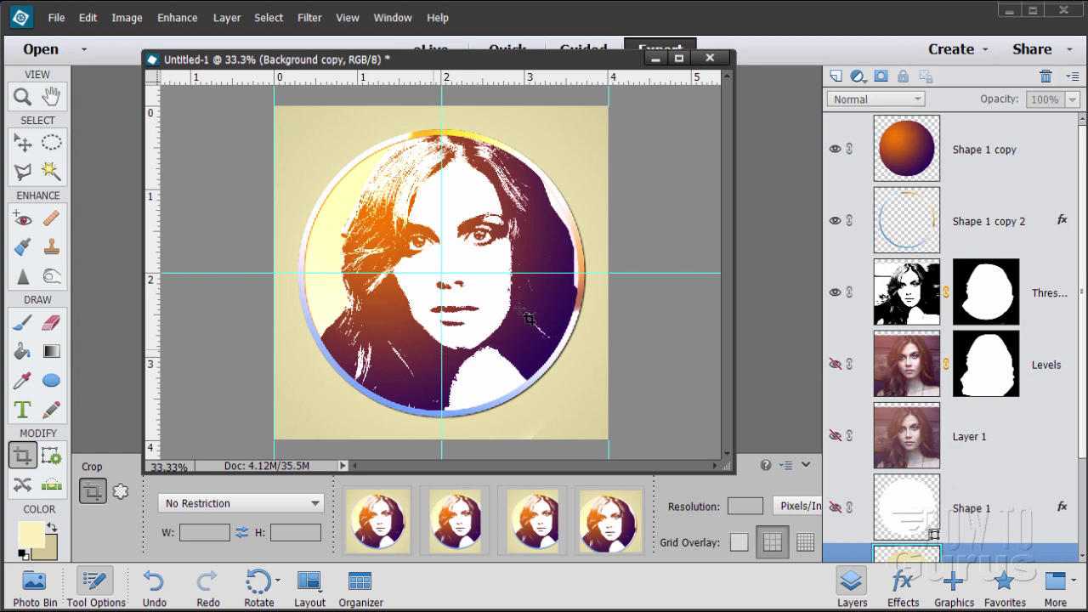
Step: Switch from the Crop tool to the Move tool and hide the guides
{"action": "left_click", "coordinate": [22, 149]}
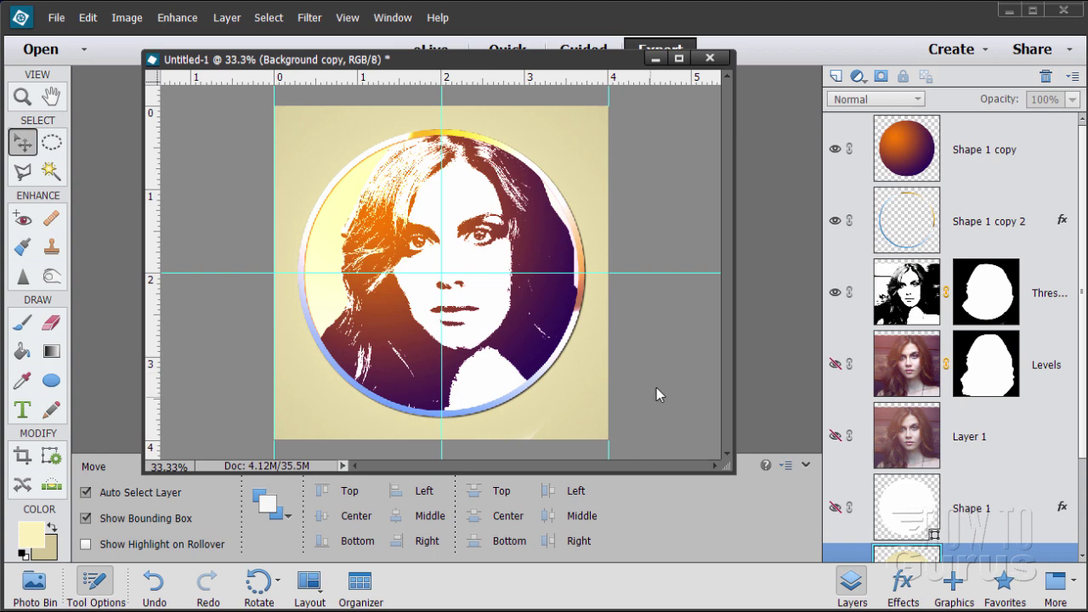
{"action": "left_click", "coordinate": [348, 18]}
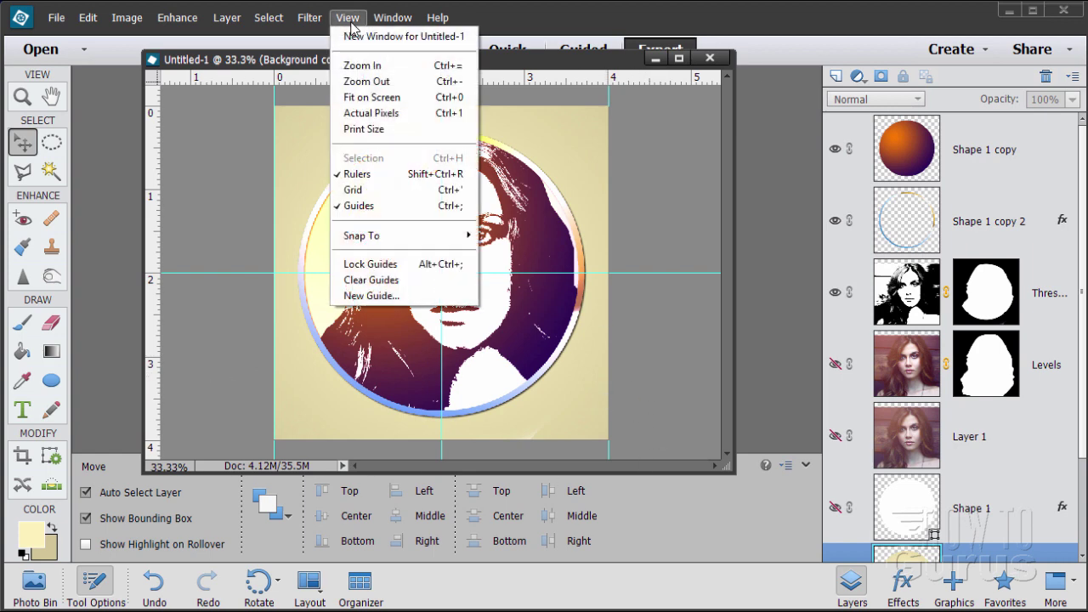
{"action": "left_click", "coordinate": [362, 206]}
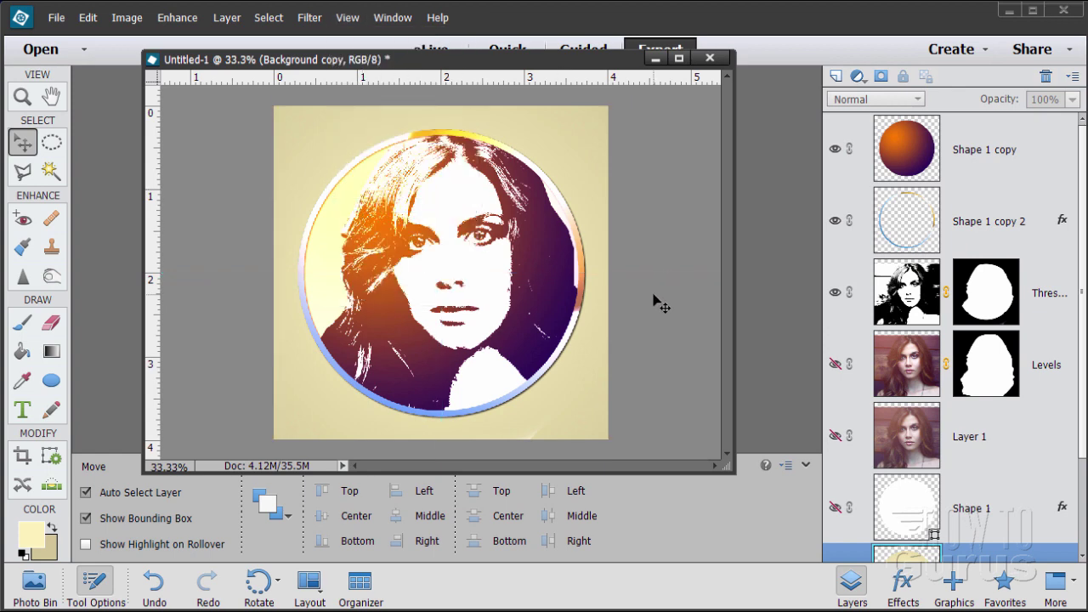